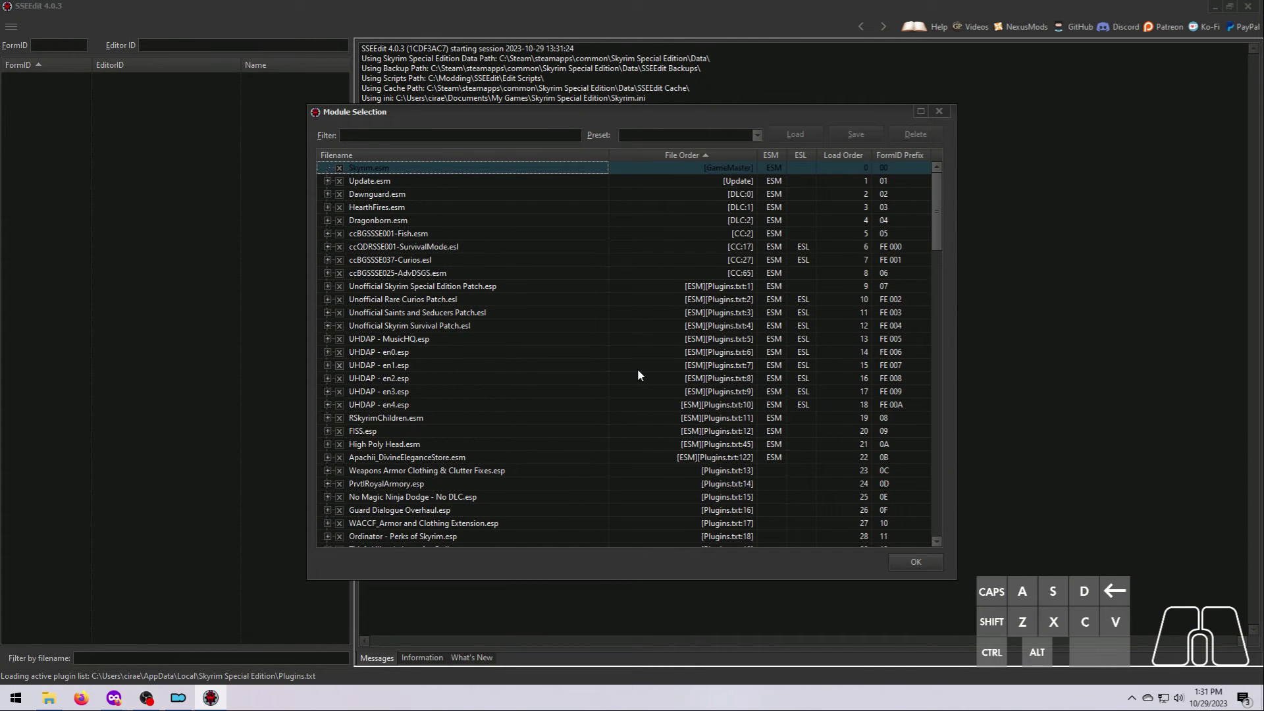
- Toggle the selection of individual modules, including Dawnguard.esm, and clear the selection of the whole module list
click(339, 194)
click(339, 207)
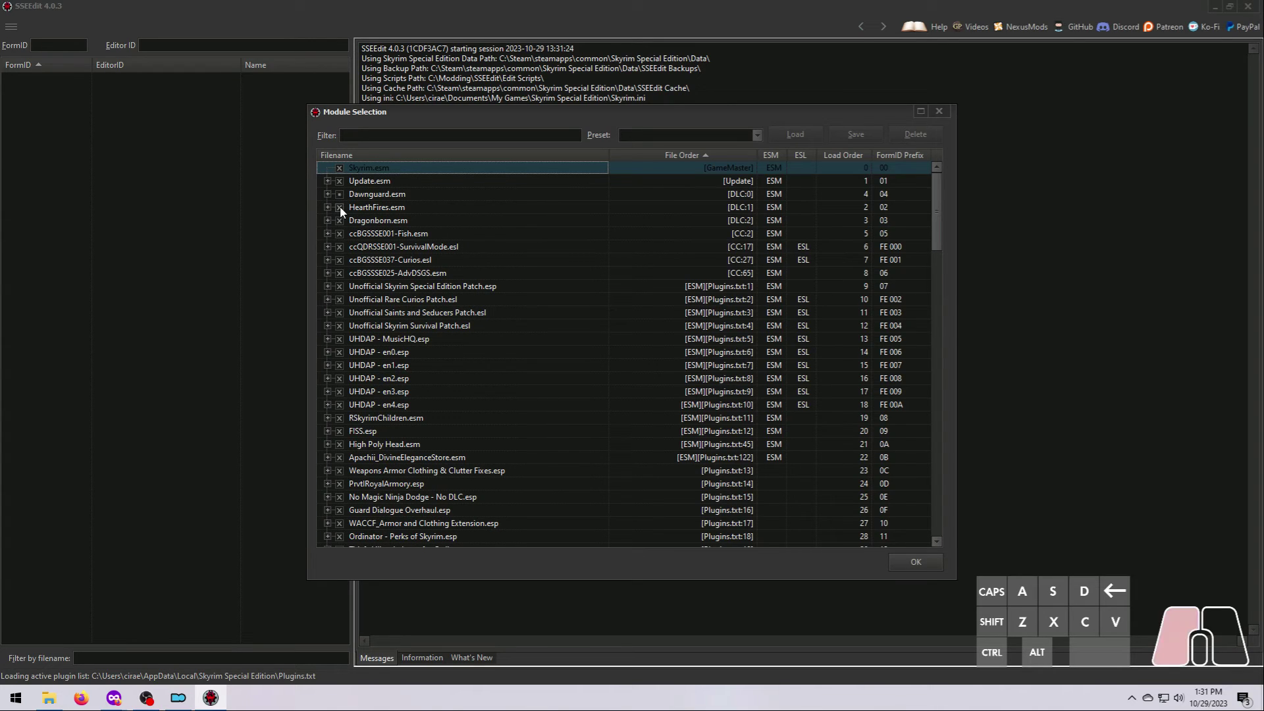
click(340, 221)
click(340, 234)
click(339, 313)
click(339, 326)
right_click(545, 378)
click(569, 384)
right_click(589, 338)
click(607, 353)
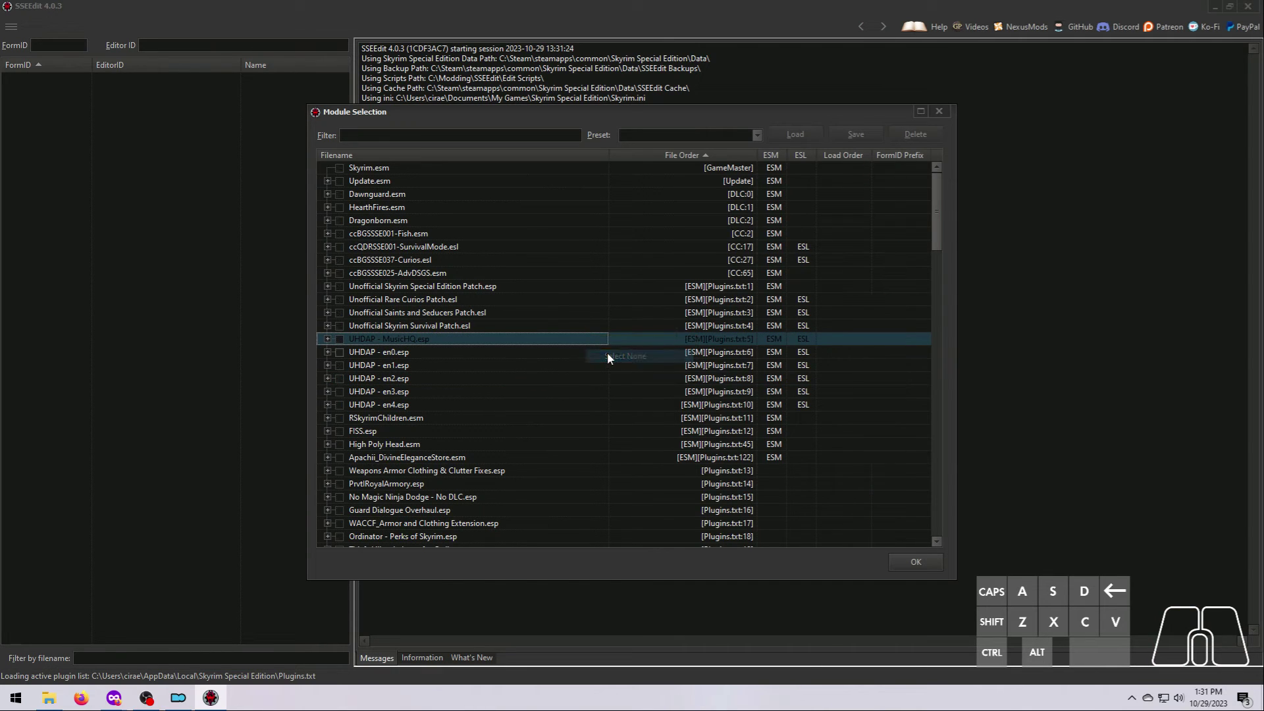
- Select all modules in the module list and load them without activating any ModGroups
right_click(577, 376)
click(611, 401)
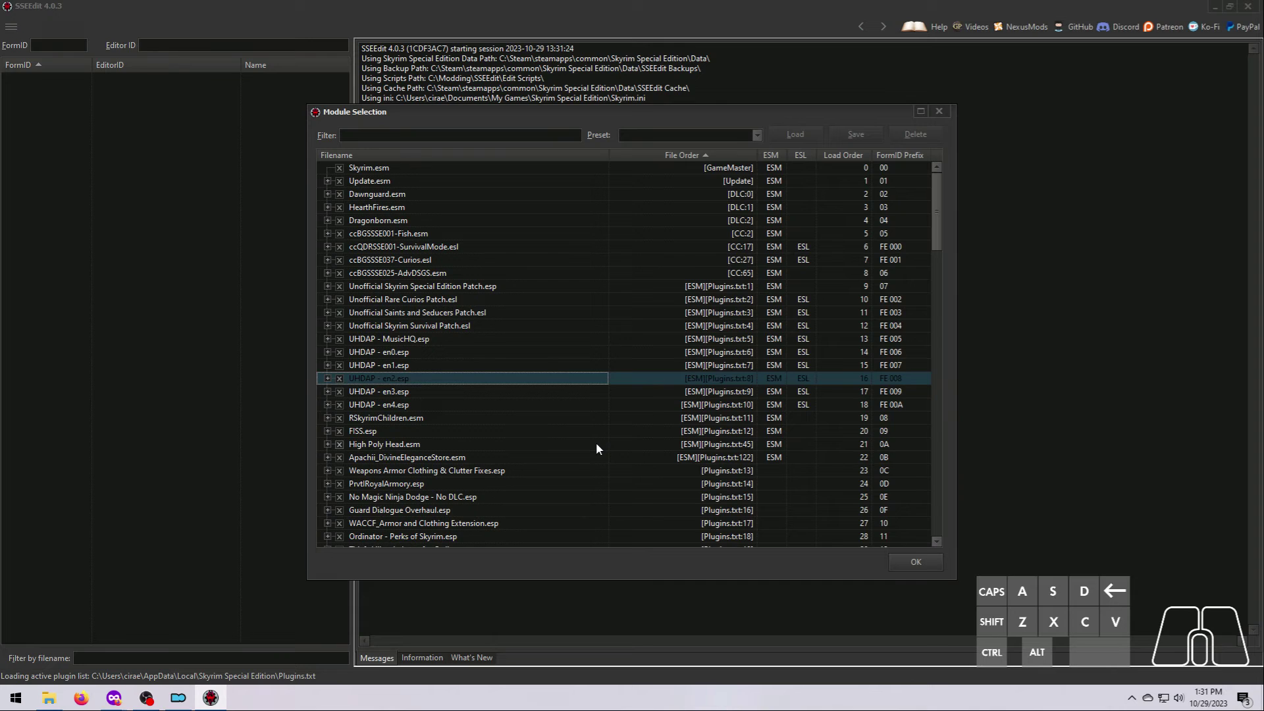
drag(942, 193, 927, 501)
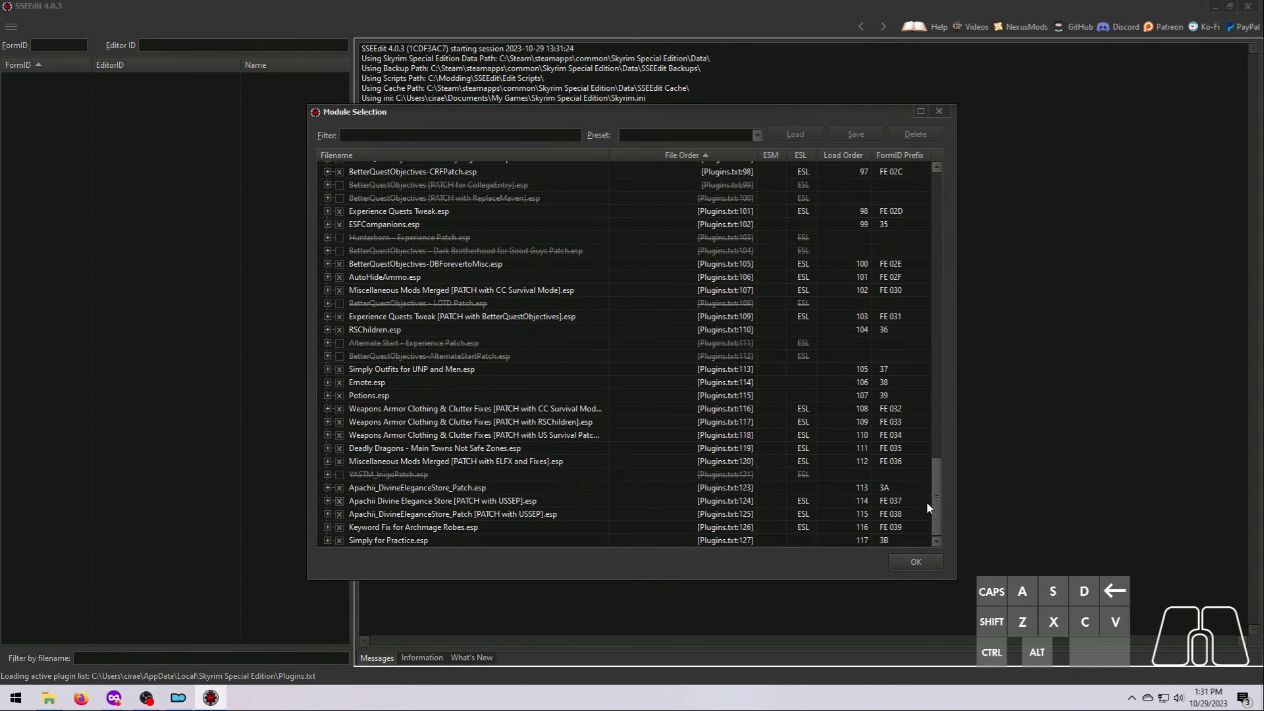
click(940, 511)
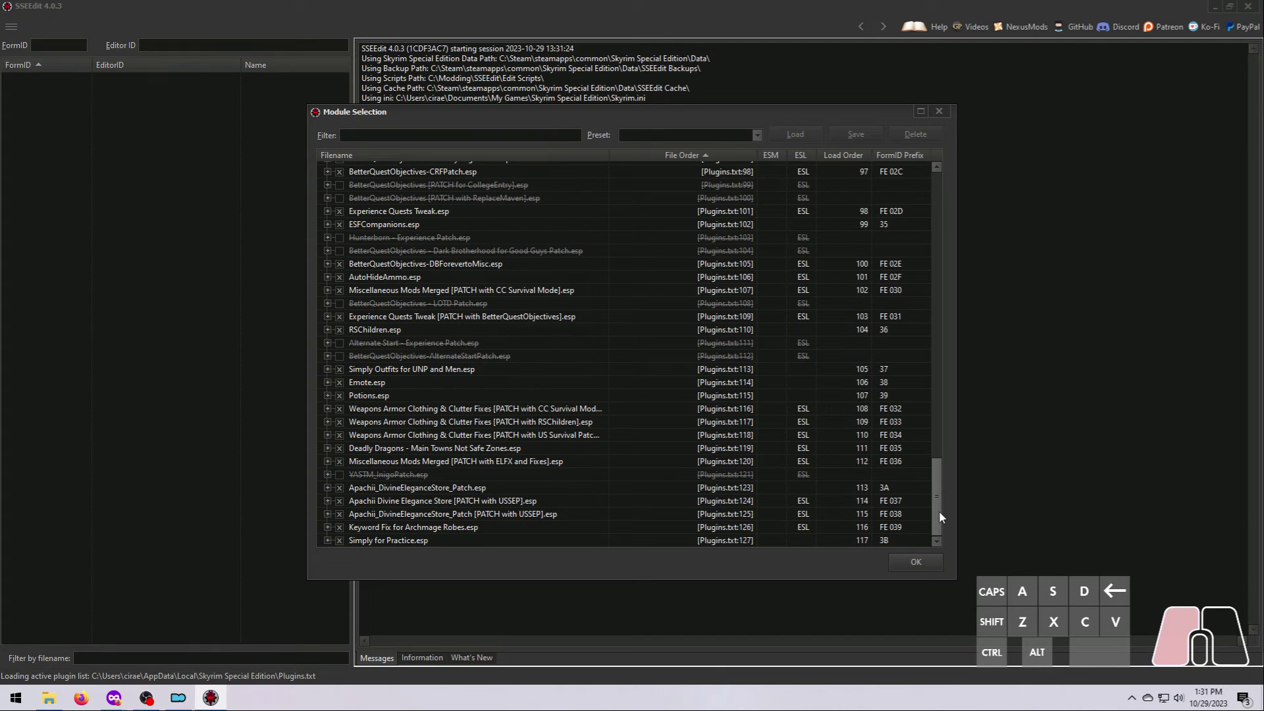
drag(939, 511, 973, 321)
click(919, 562)
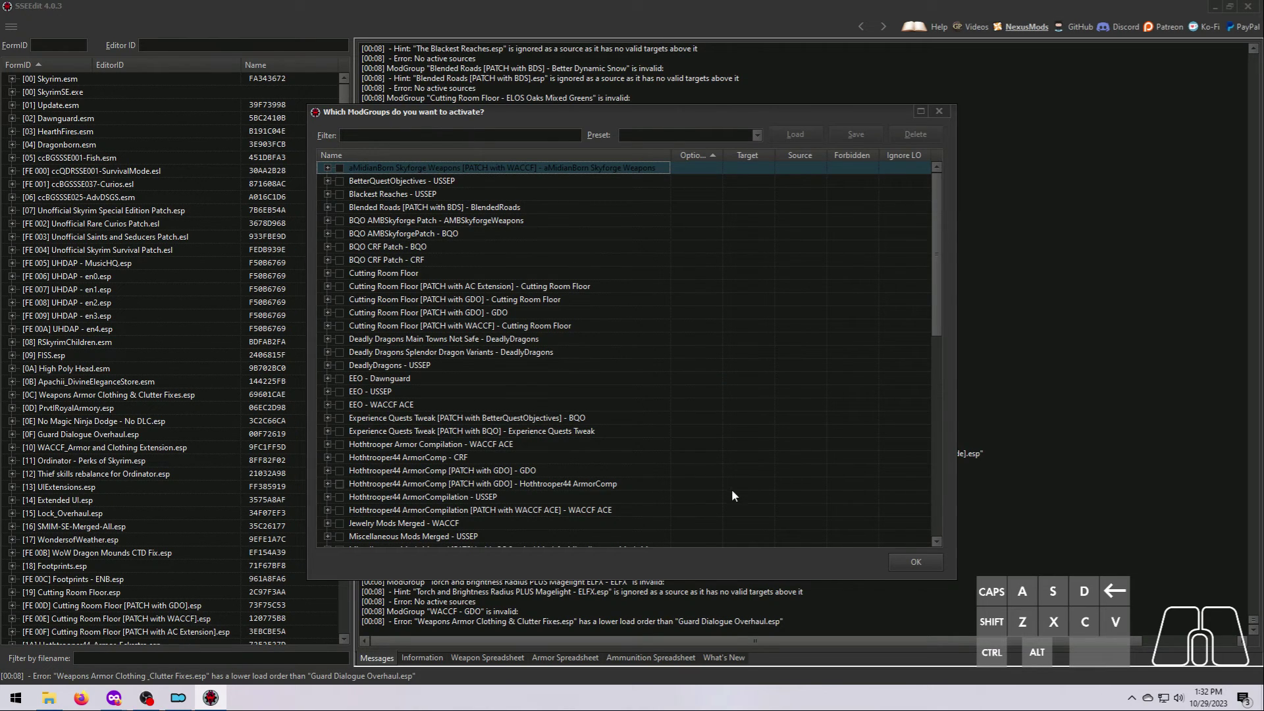
click(916, 562)
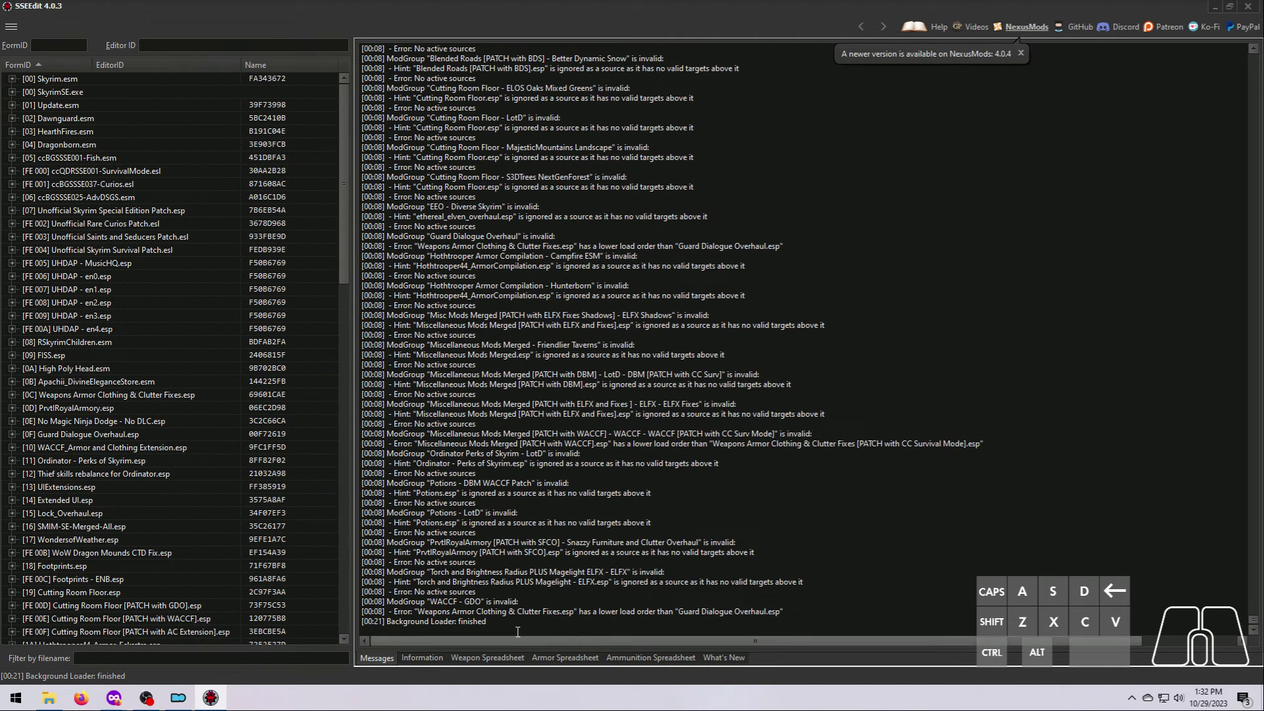
drag(490, 622, 374, 632)
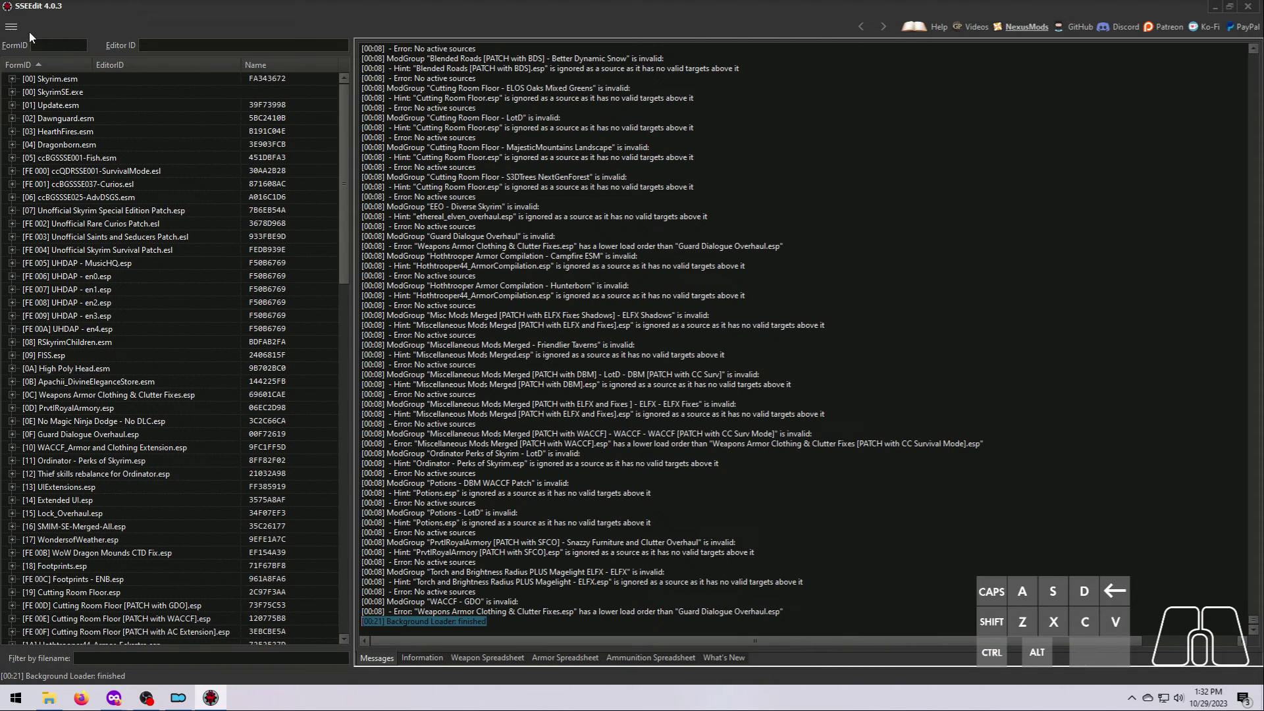
- Open the program options and preview the System, Light and Dark UI themes
click(11, 27)
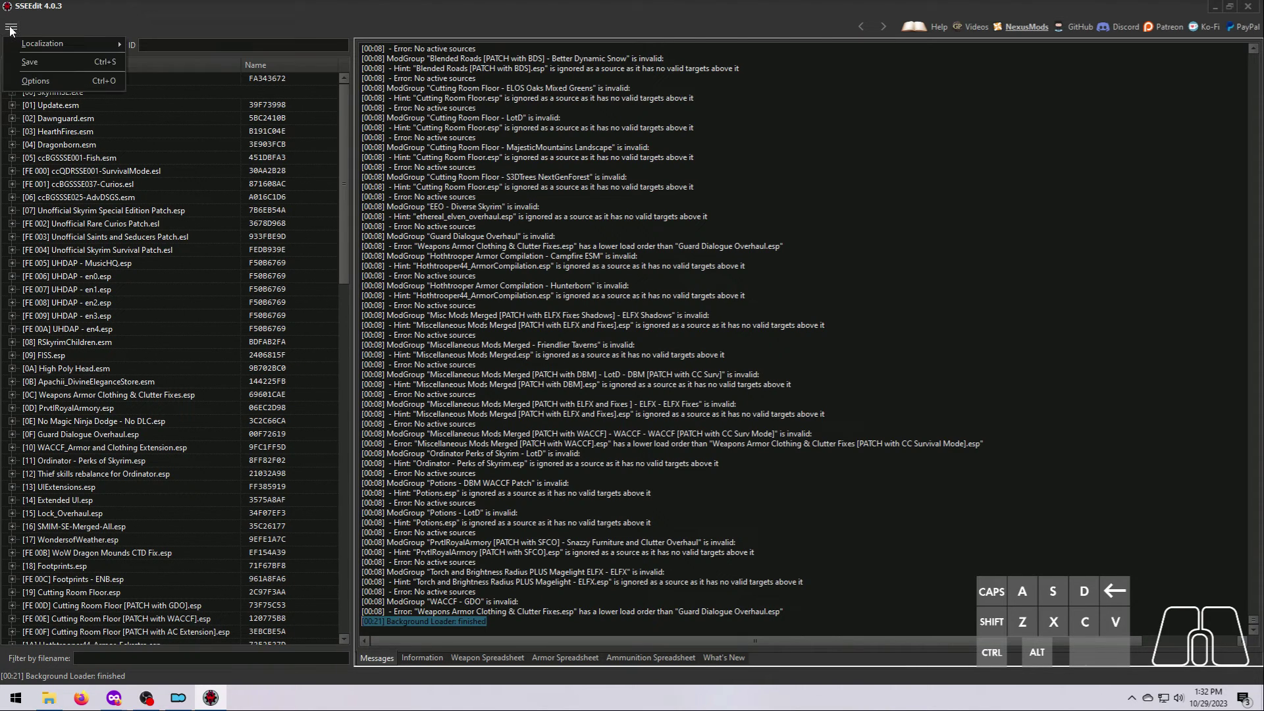
click(36, 80)
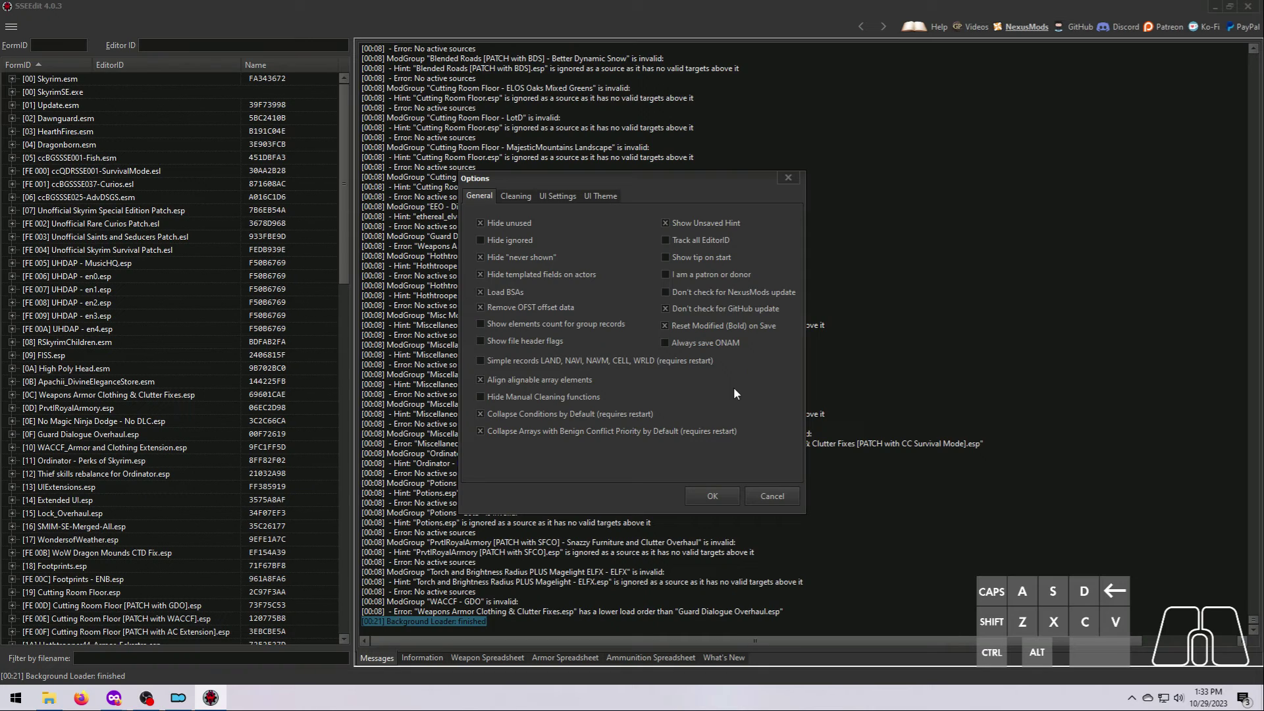
click(598, 195)
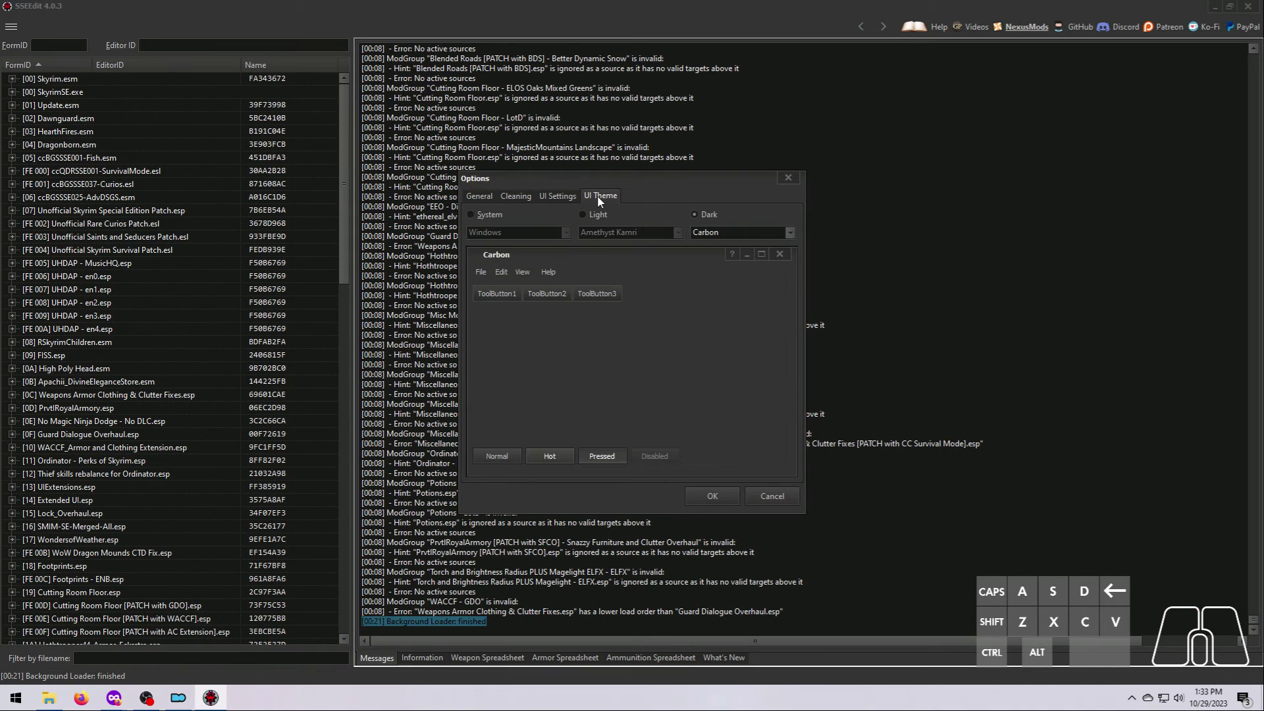
click(472, 214)
click(584, 215)
click(701, 214)
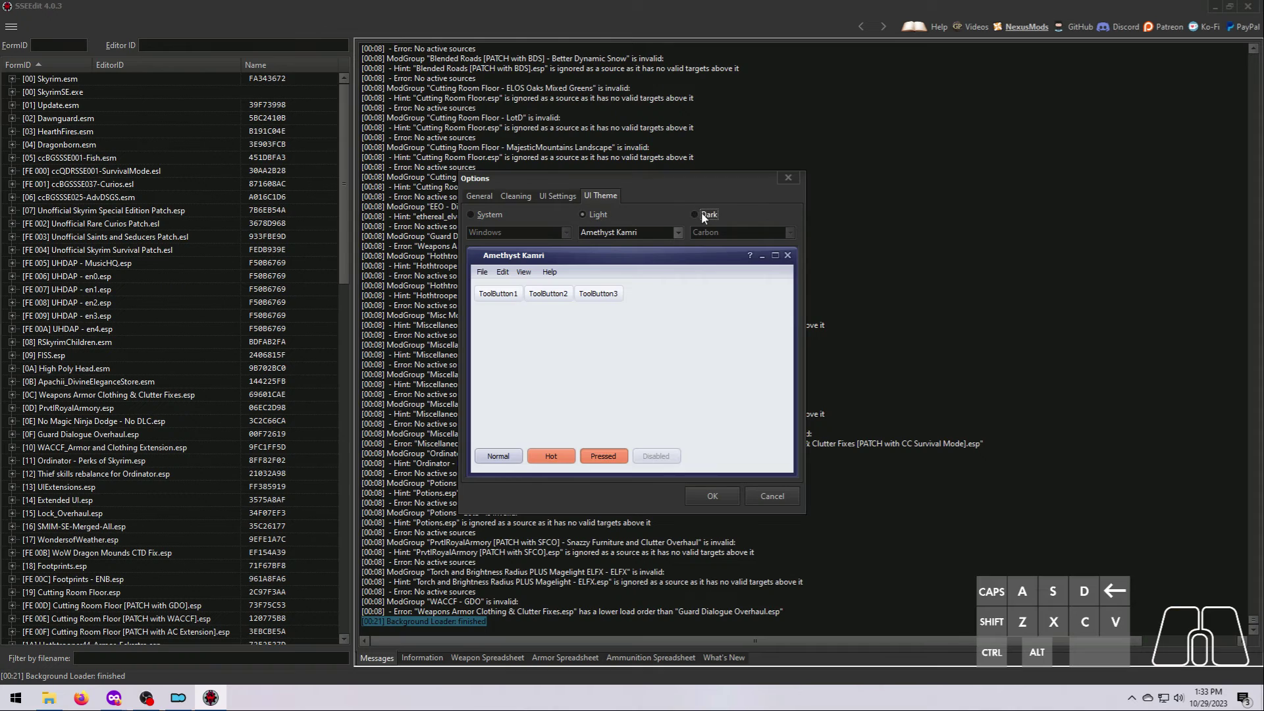
click(789, 231)
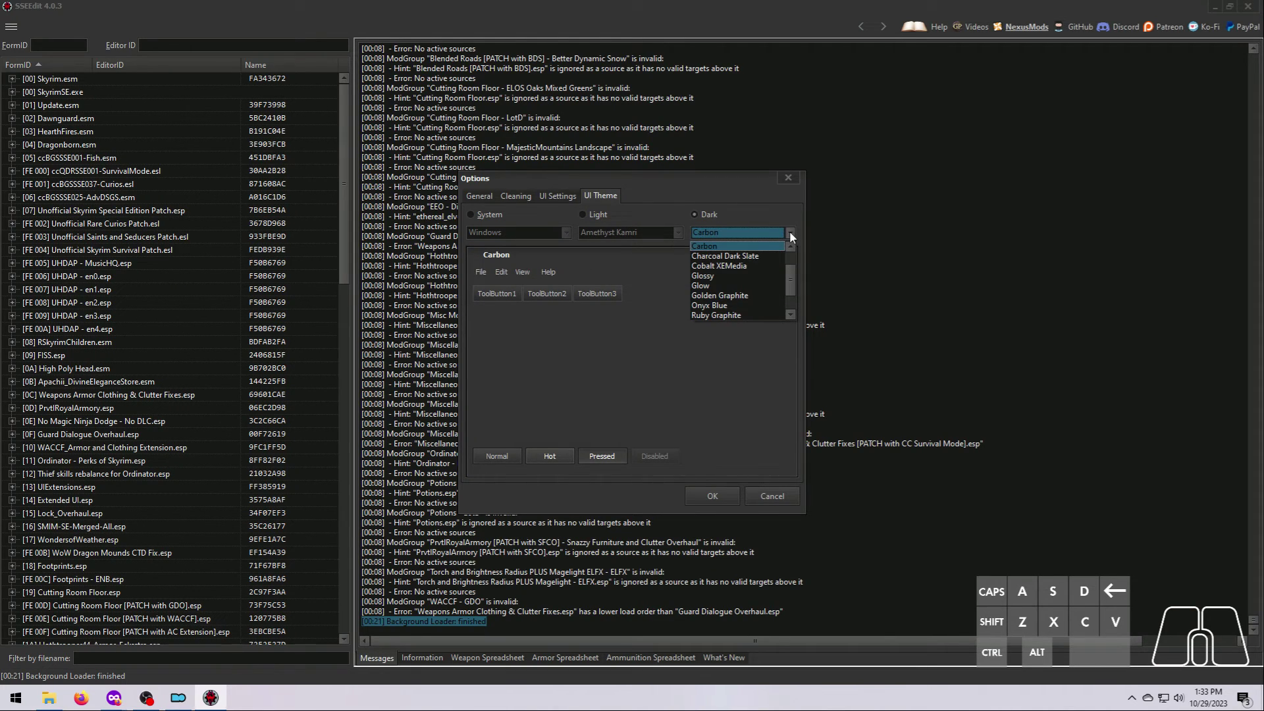
click(789, 231)
- Preview the light Cyan Dusk theme, switch back to the dark Carbon theme and accept the options
click(583, 214)
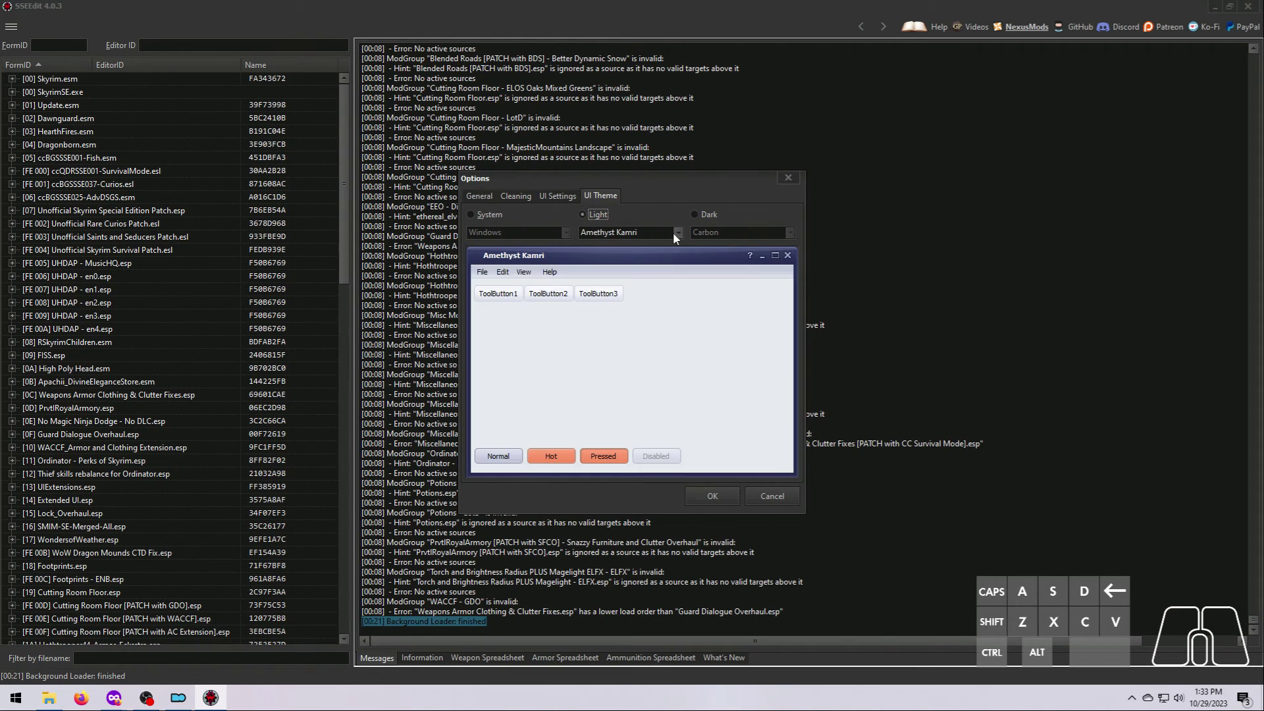
click(678, 233)
click(678, 231)
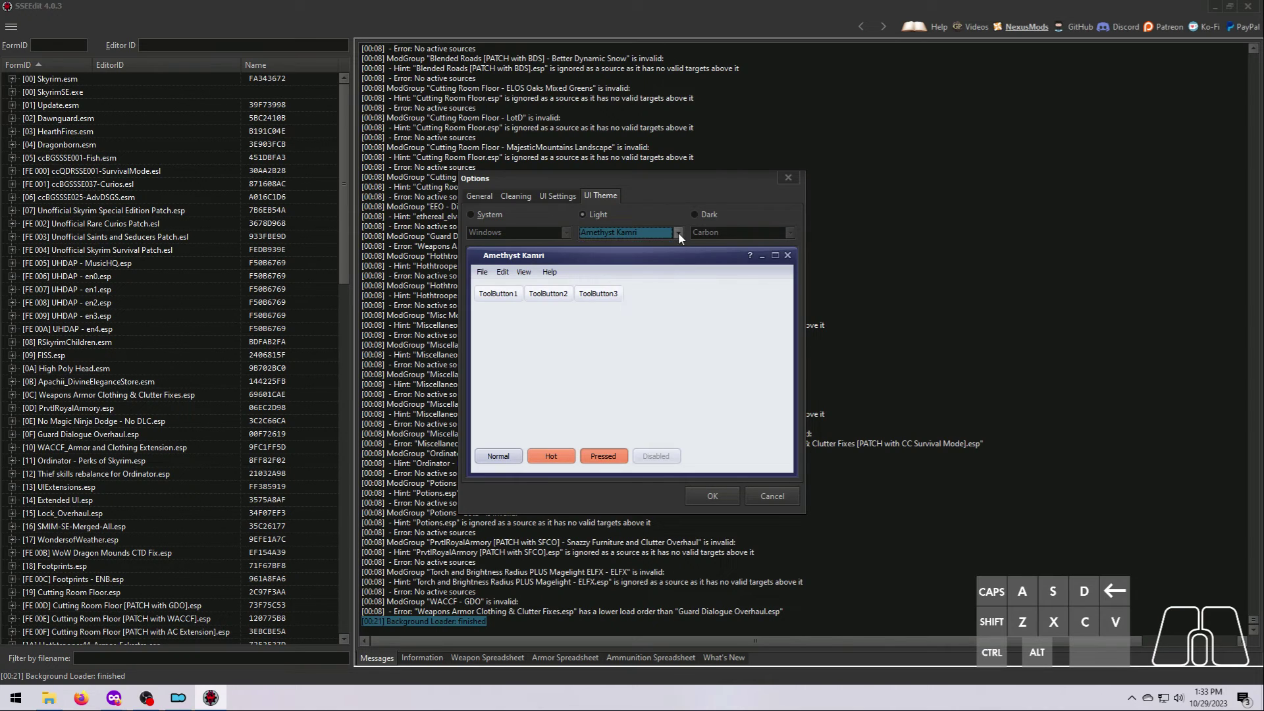
click(678, 232)
click(655, 266)
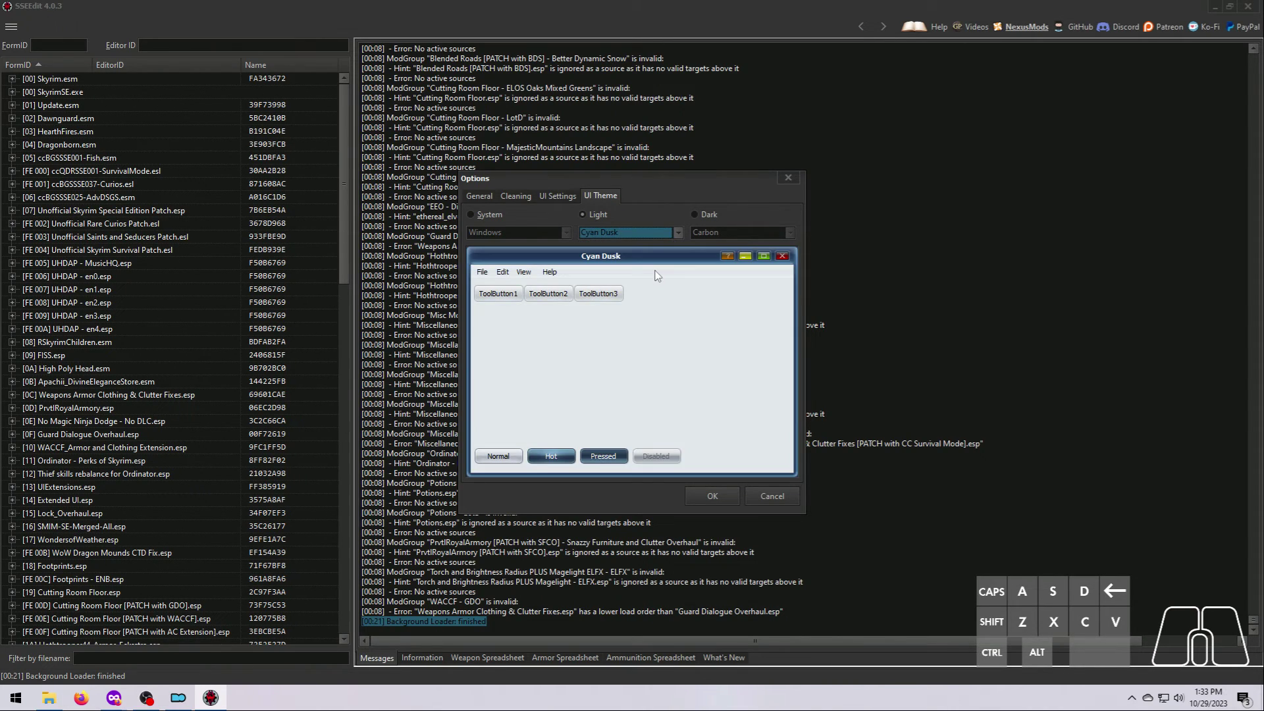
click(695, 213)
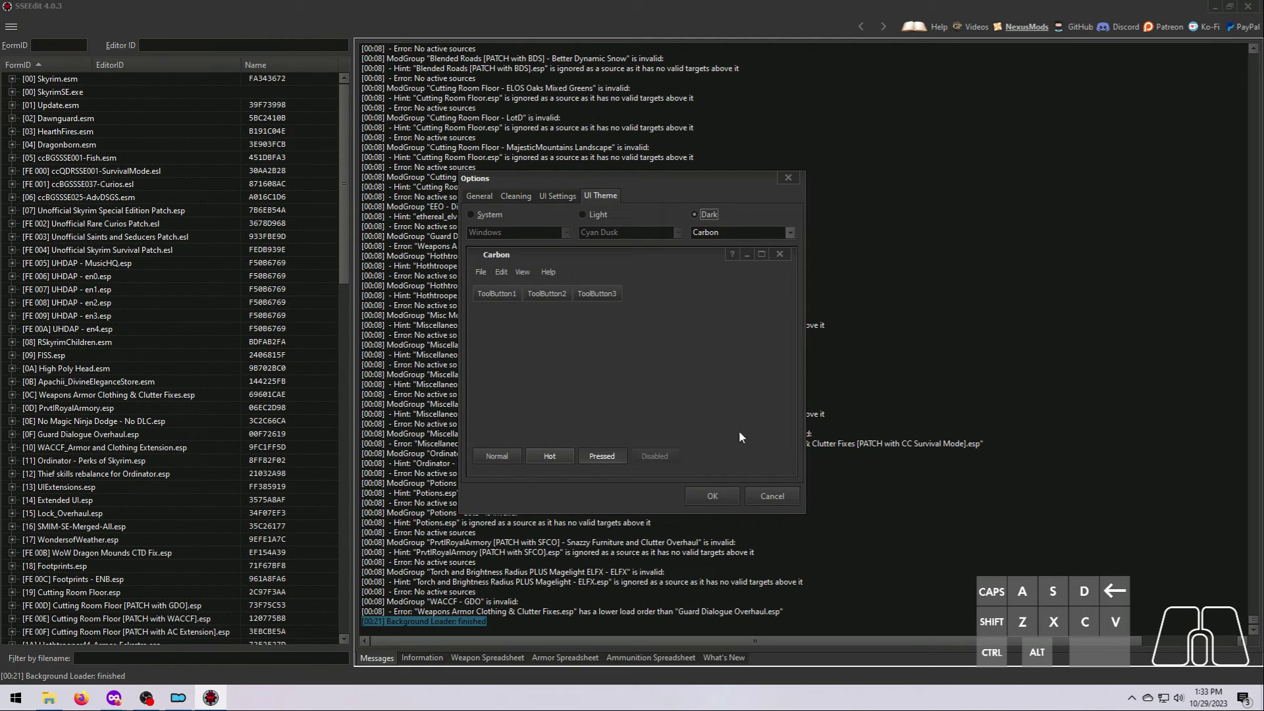
click(711, 498)
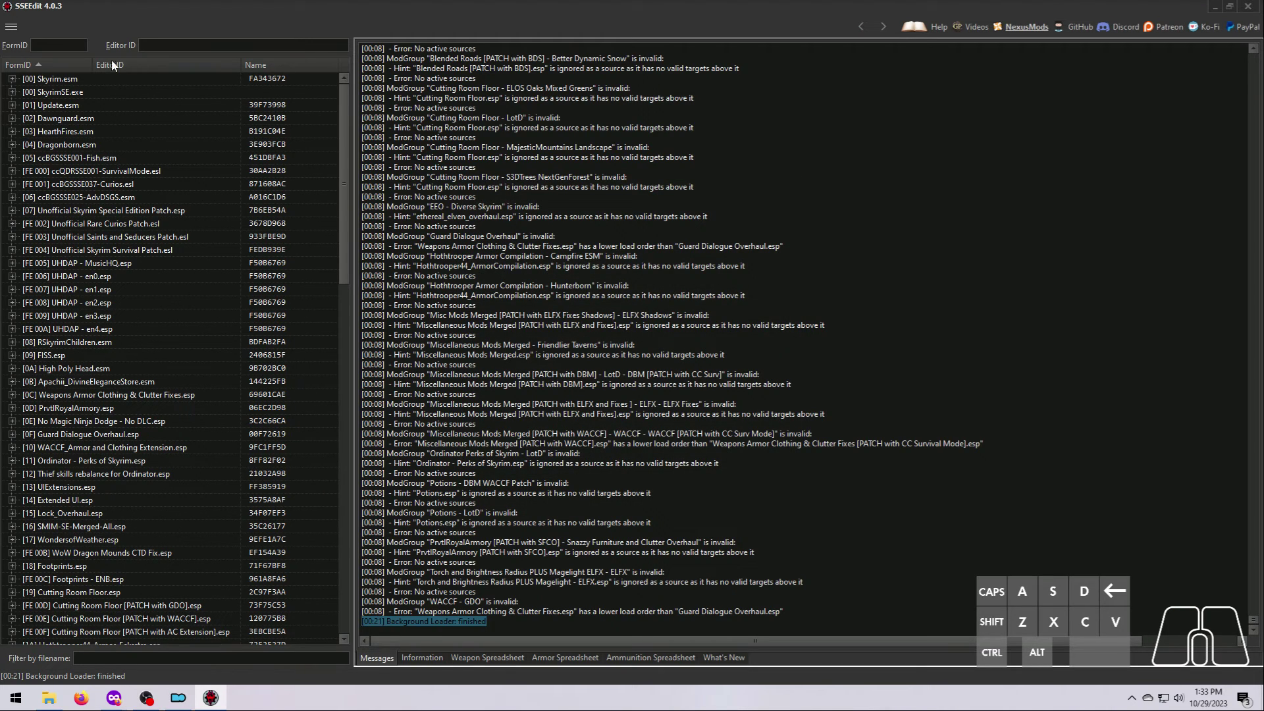
- Sort the loaded plugin list by FormID in descending order
drag(342, 235, 380, 222)
click(39, 65)
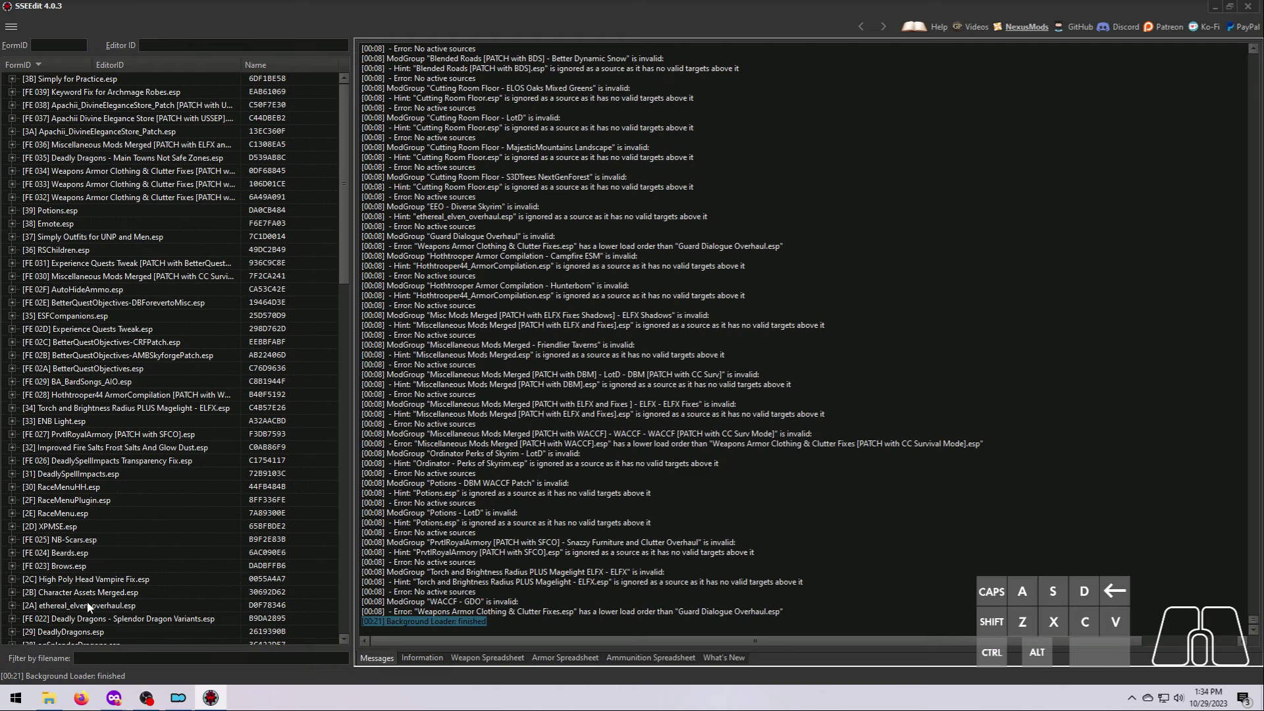
drag(343, 270, 334, 637)
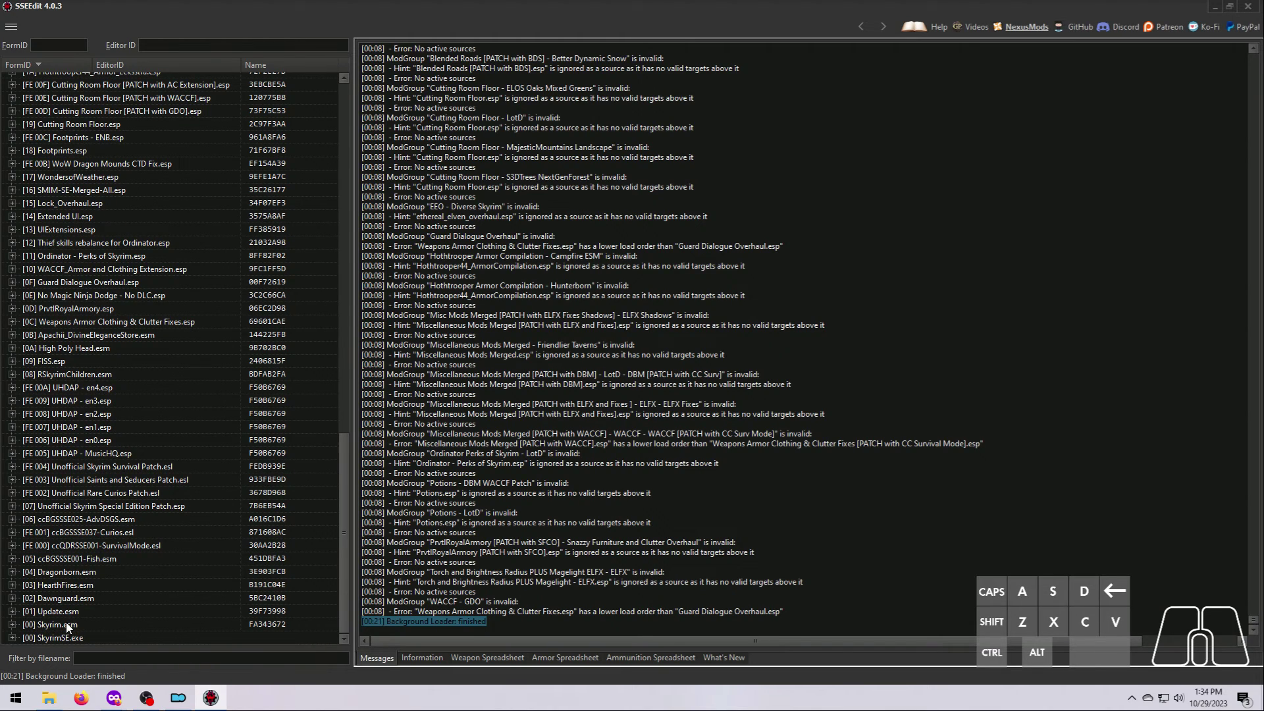
- Expand Skyrim.esm in the plugin tree and look through its record categories down to the File Header
click(12, 625)
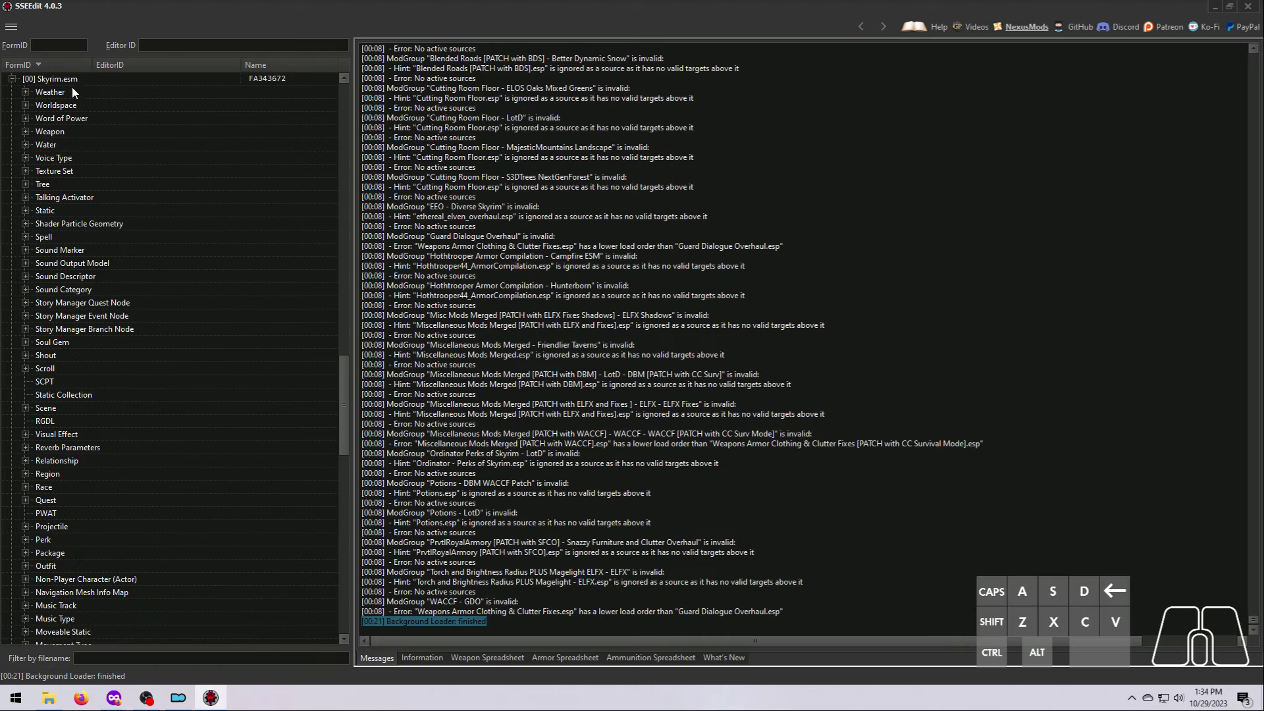
click(12, 78)
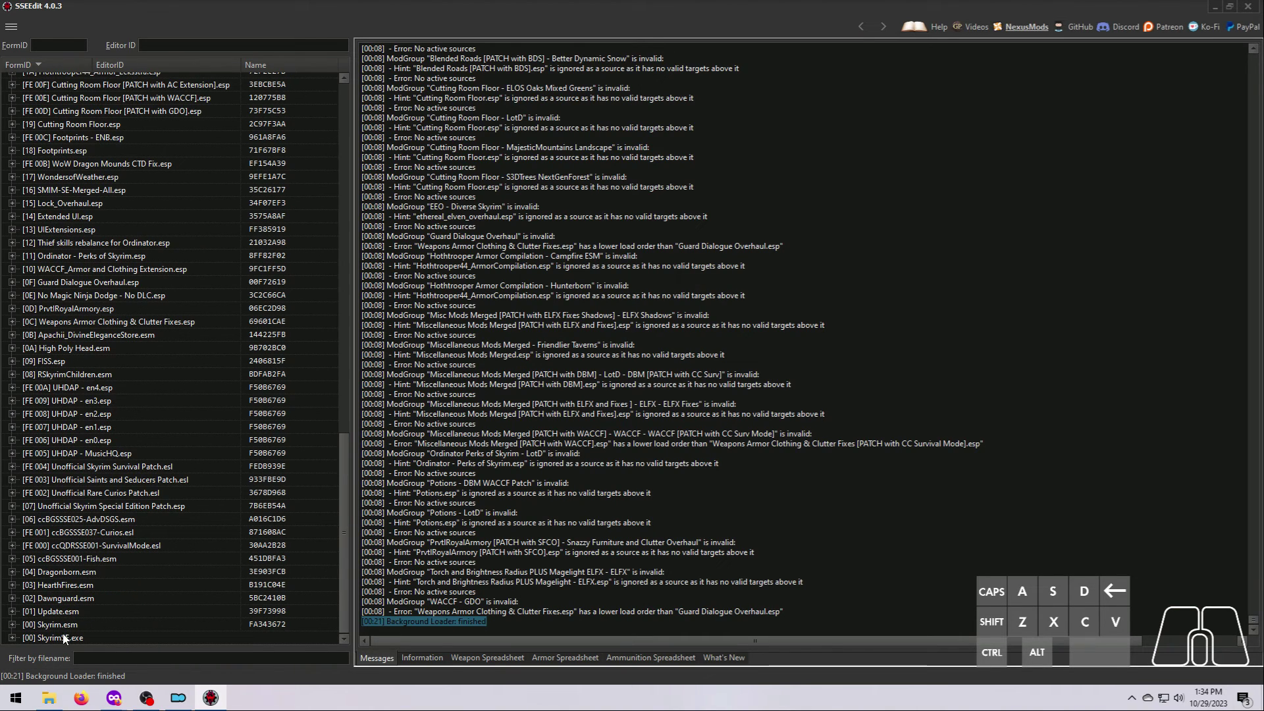
click(12, 624)
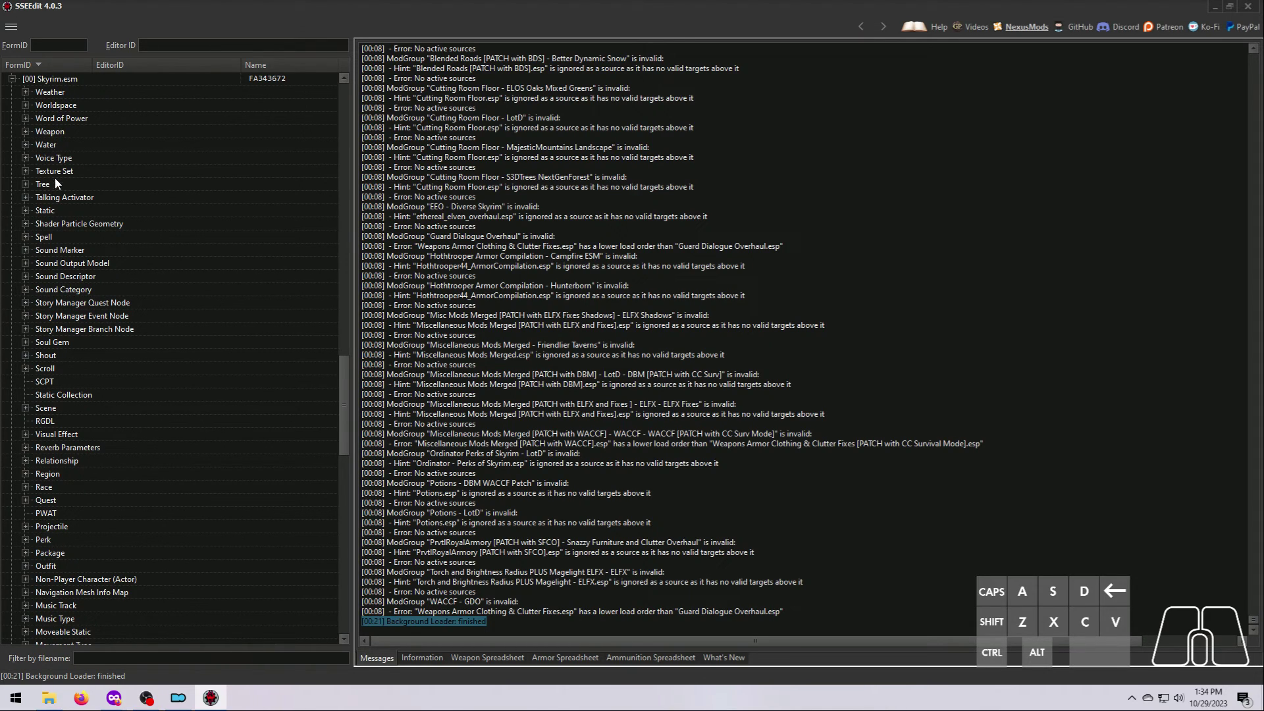
scroll(62, 438, down, 3)
scroll(62, 437, down, 19)
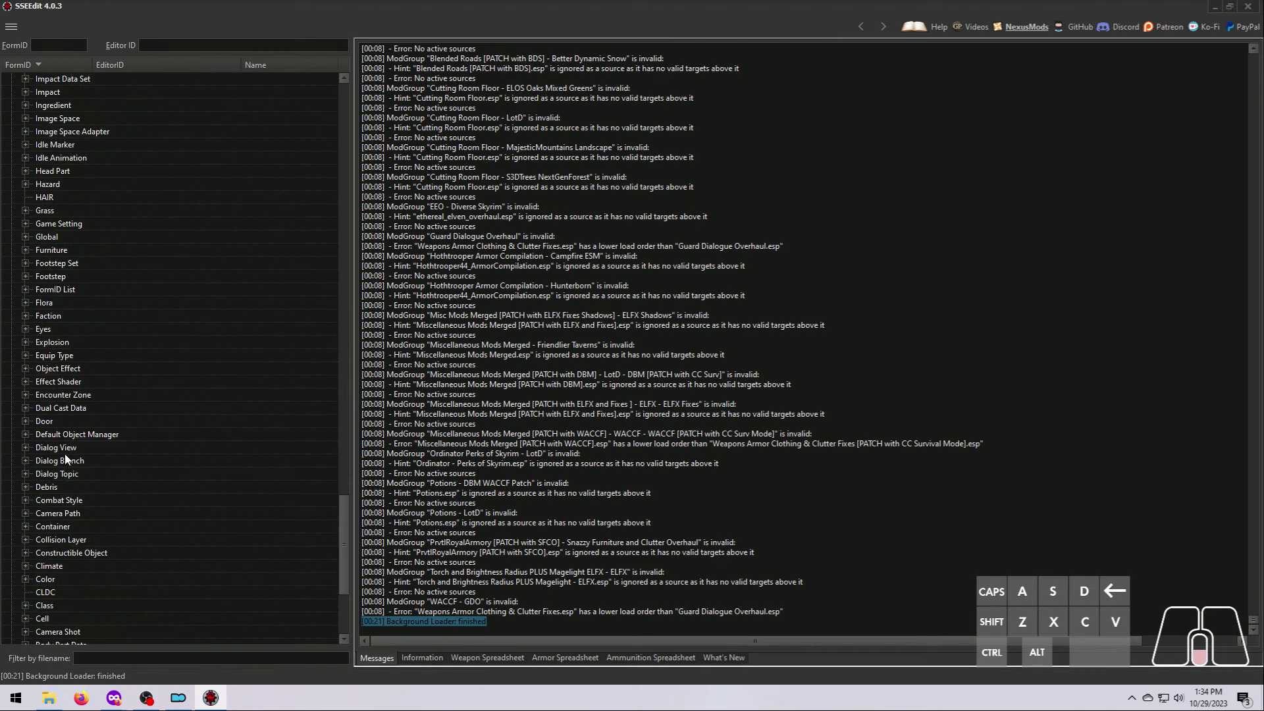
scroll(65, 454, down, 6)
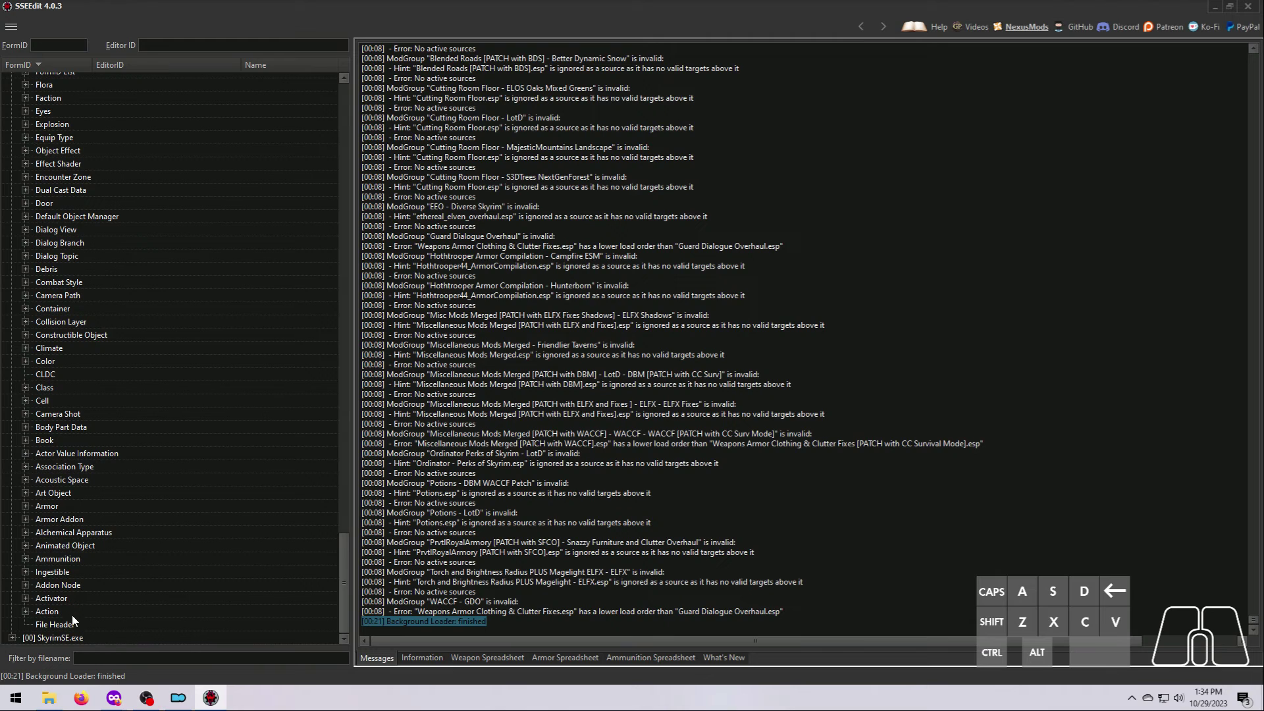
scroll(110, 455, up, 20)
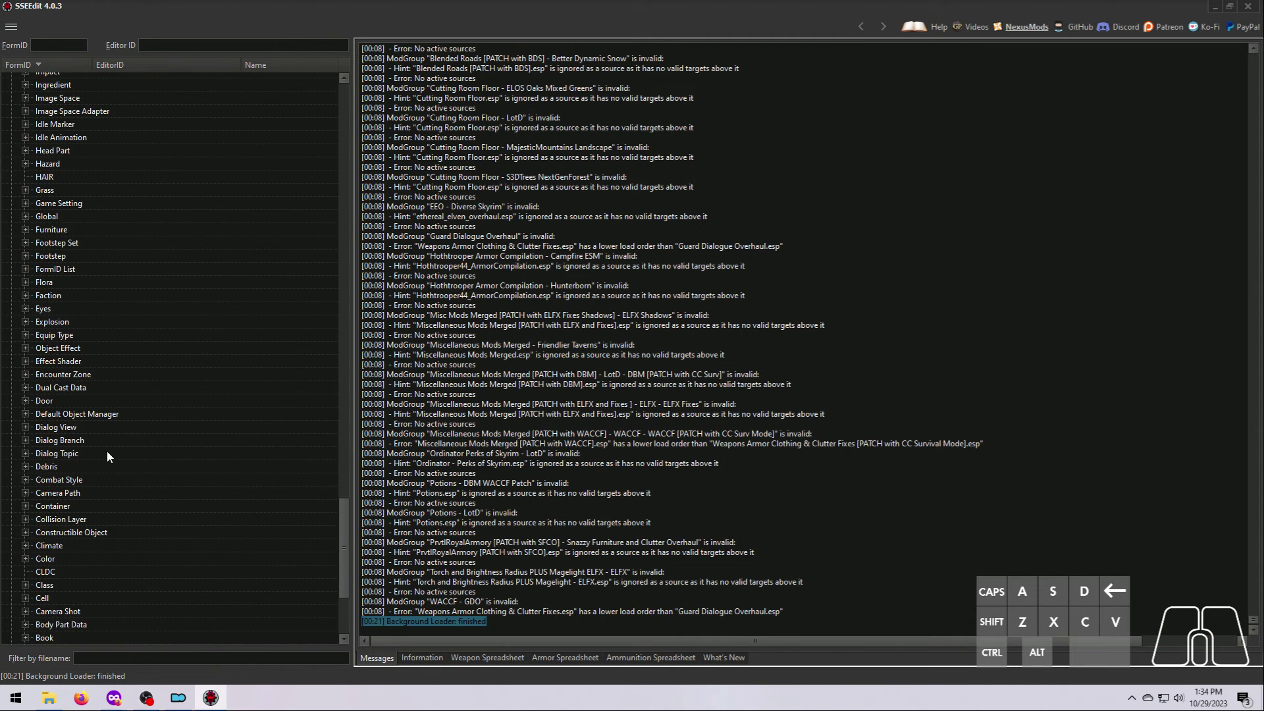
scroll(97, 450, up, 5)
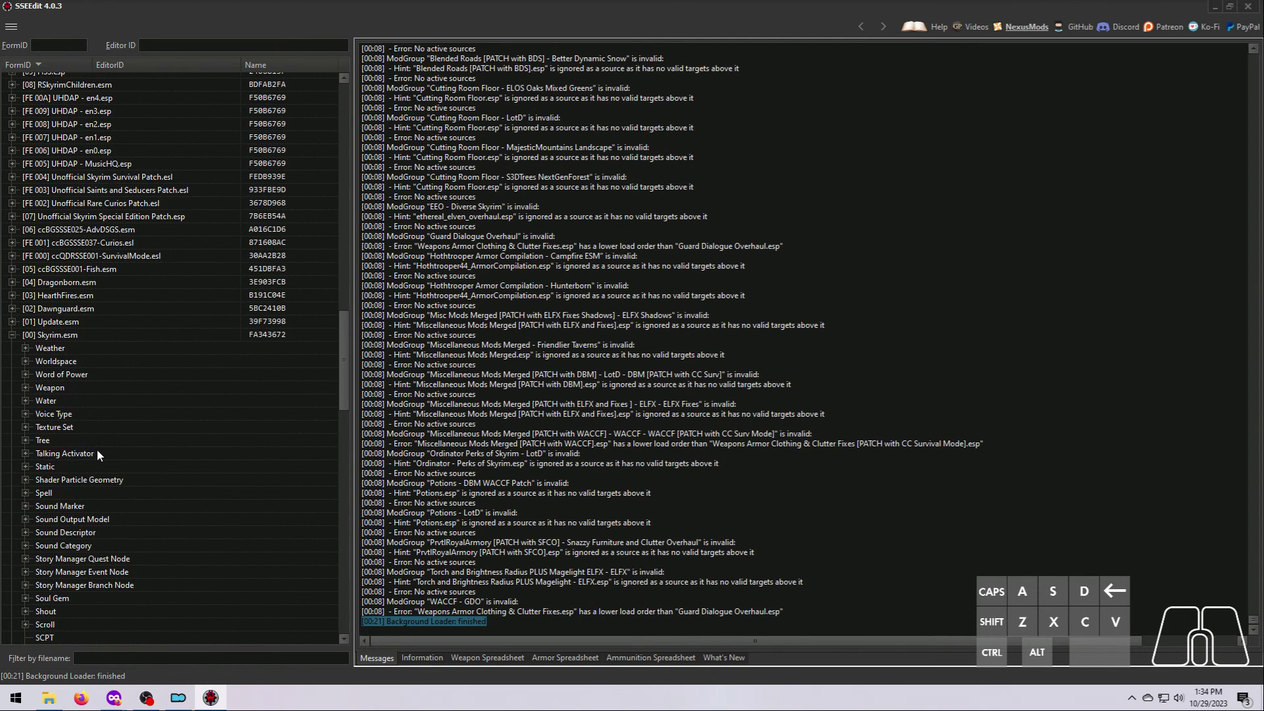
- Sort the plugin tree by ascending FormID and expand the Ingestible category under Skyrim.esm
click(38, 62)
drag(342, 356, 300, 135)
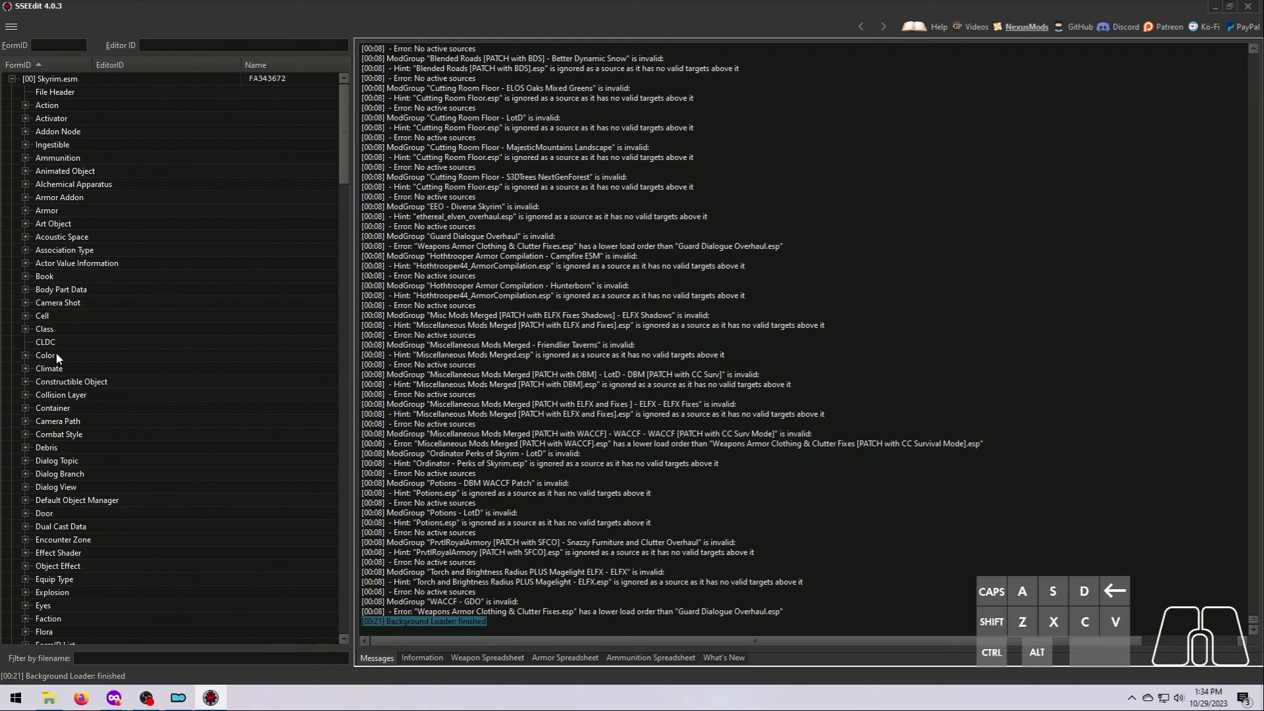
scroll(62, 539, down, 14)
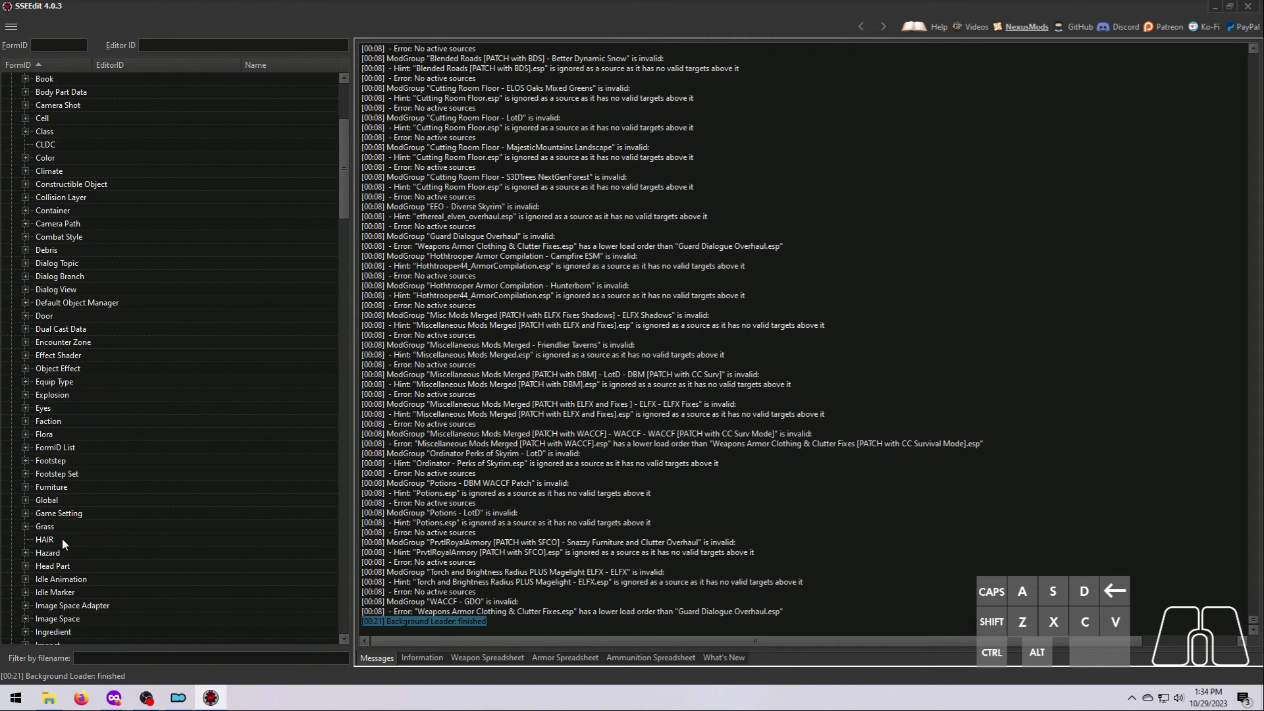
scroll(64, 546, down, 13)
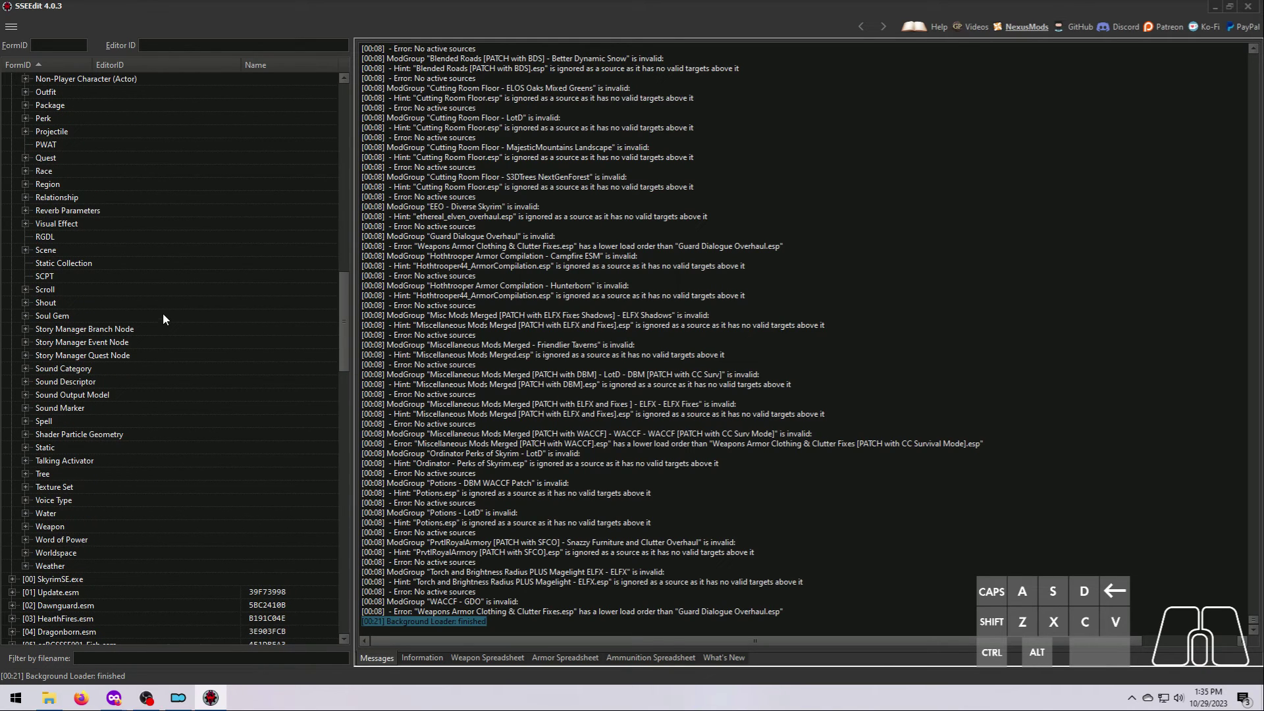
scroll(151, 303, up, 11)
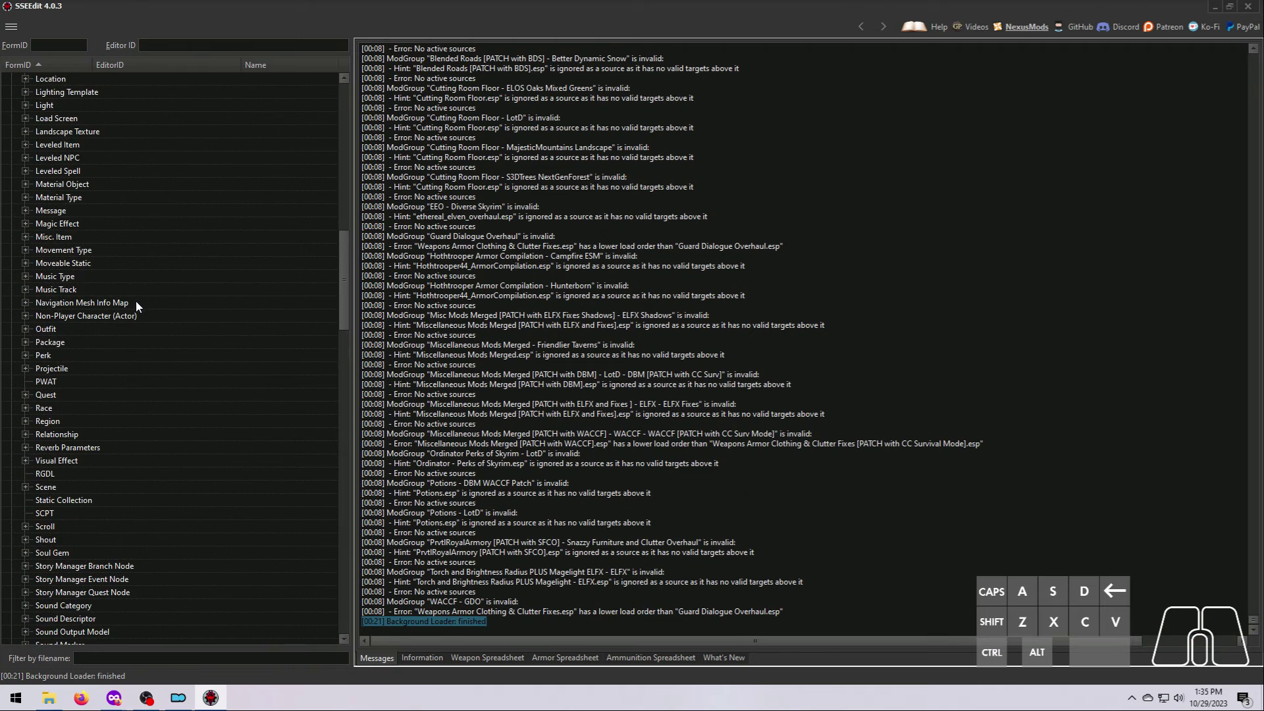
scroll(137, 303, up, 13)
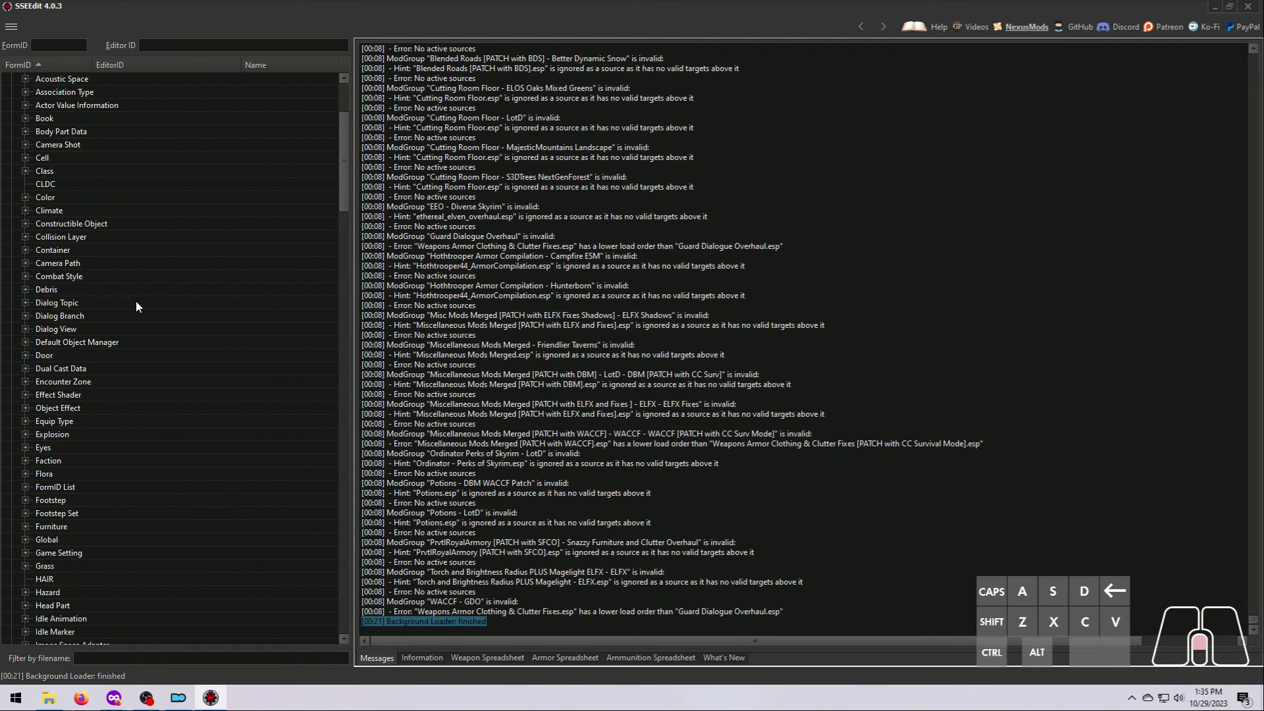
scroll(136, 303, up, 3)
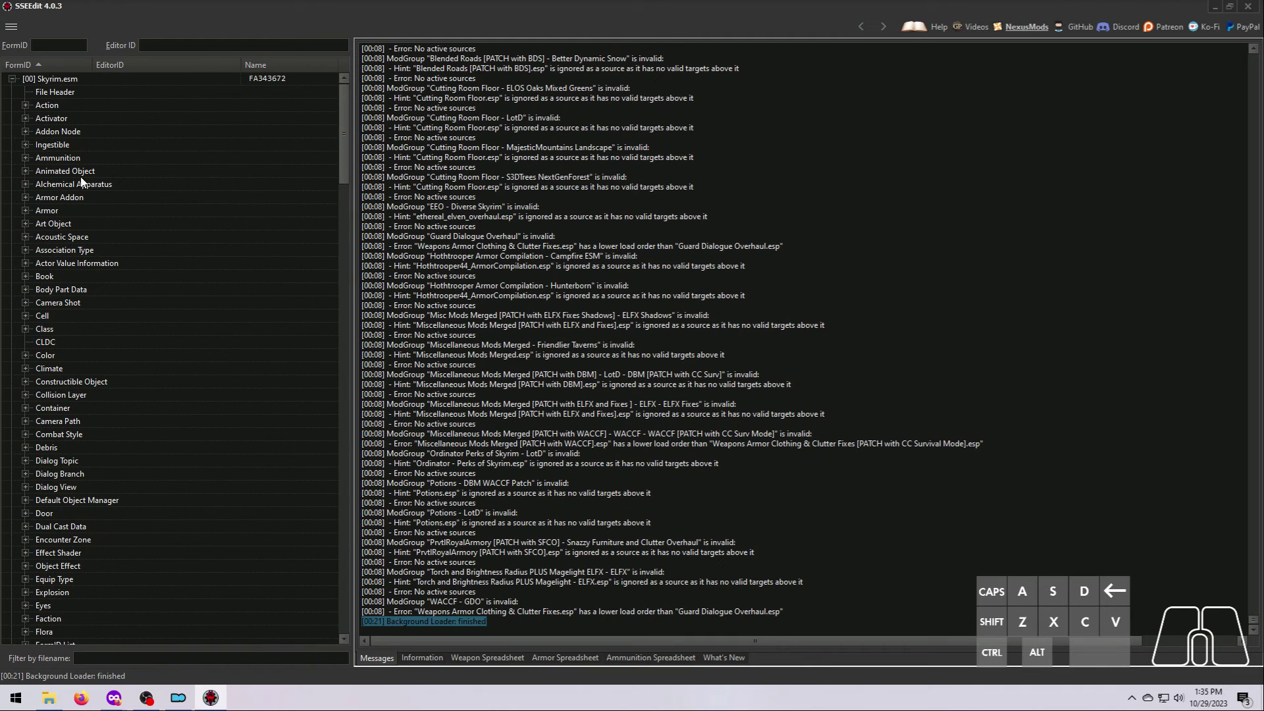
click(25, 145)
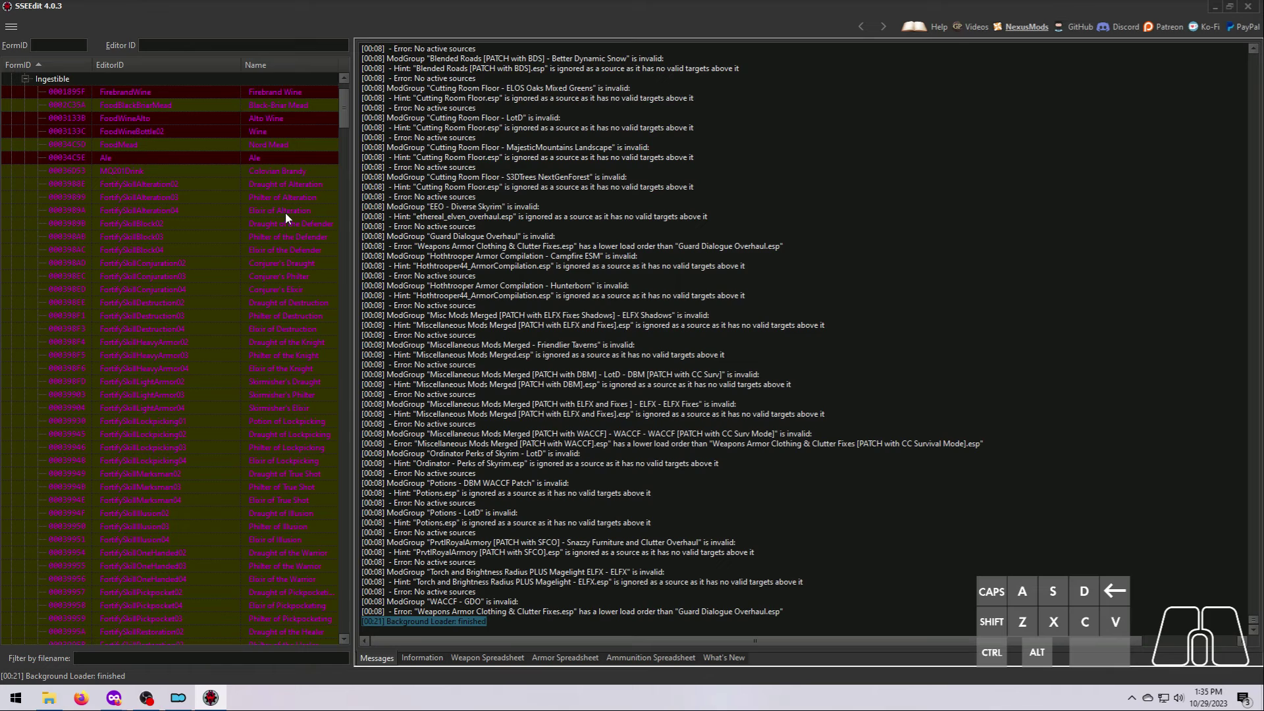
scroll(345, 100, up, 2)
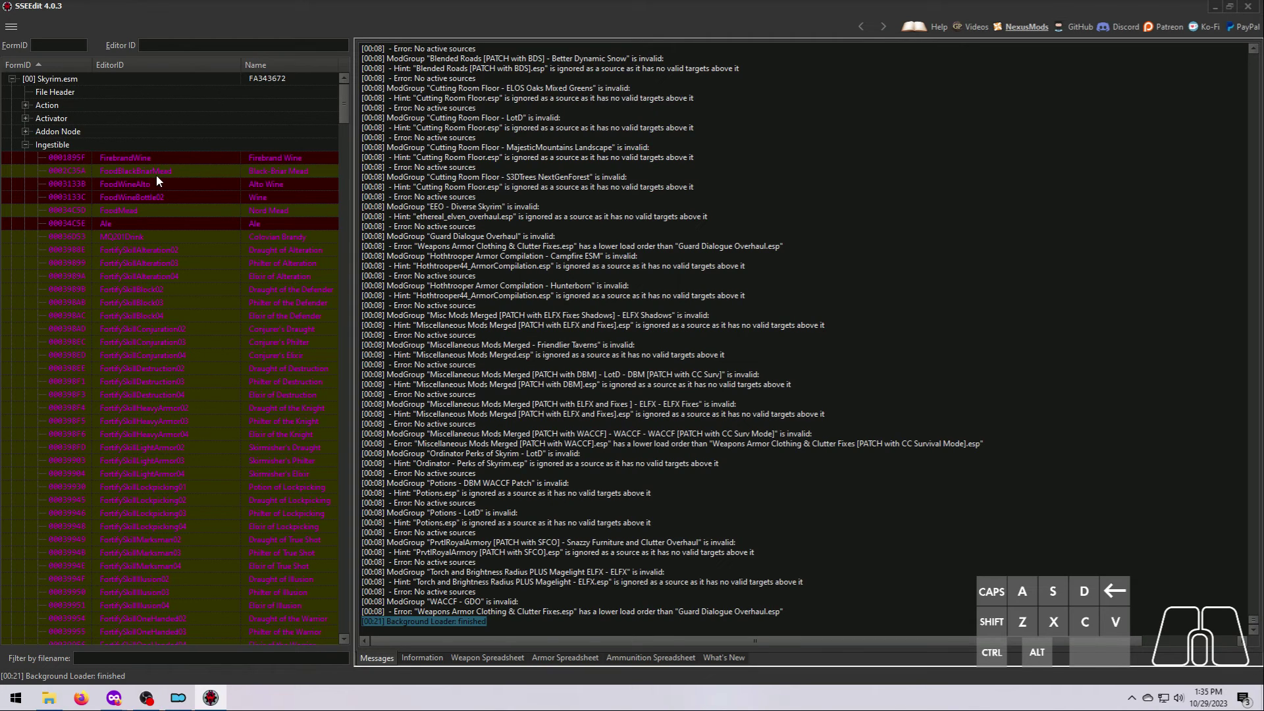
- Open the FirebrandWine record under Ingestible in Skyrim.esm and view the records that reference it
click(127, 157)
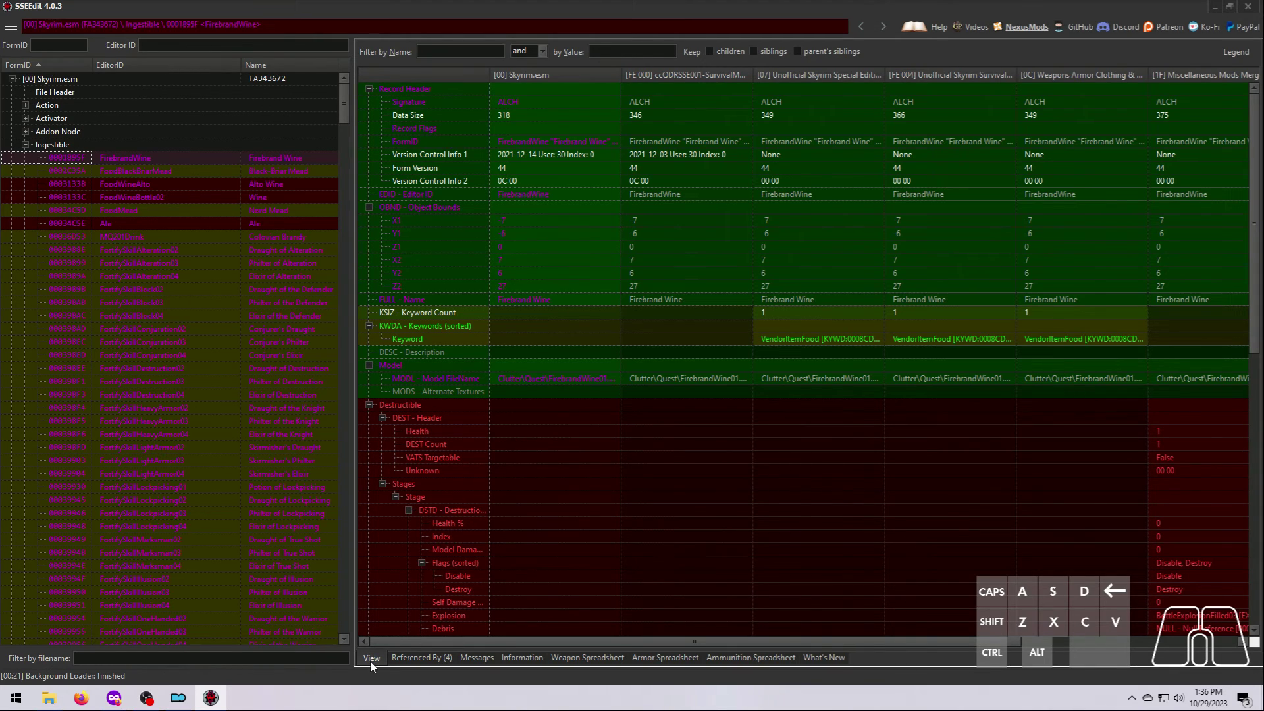
click(419, 659)
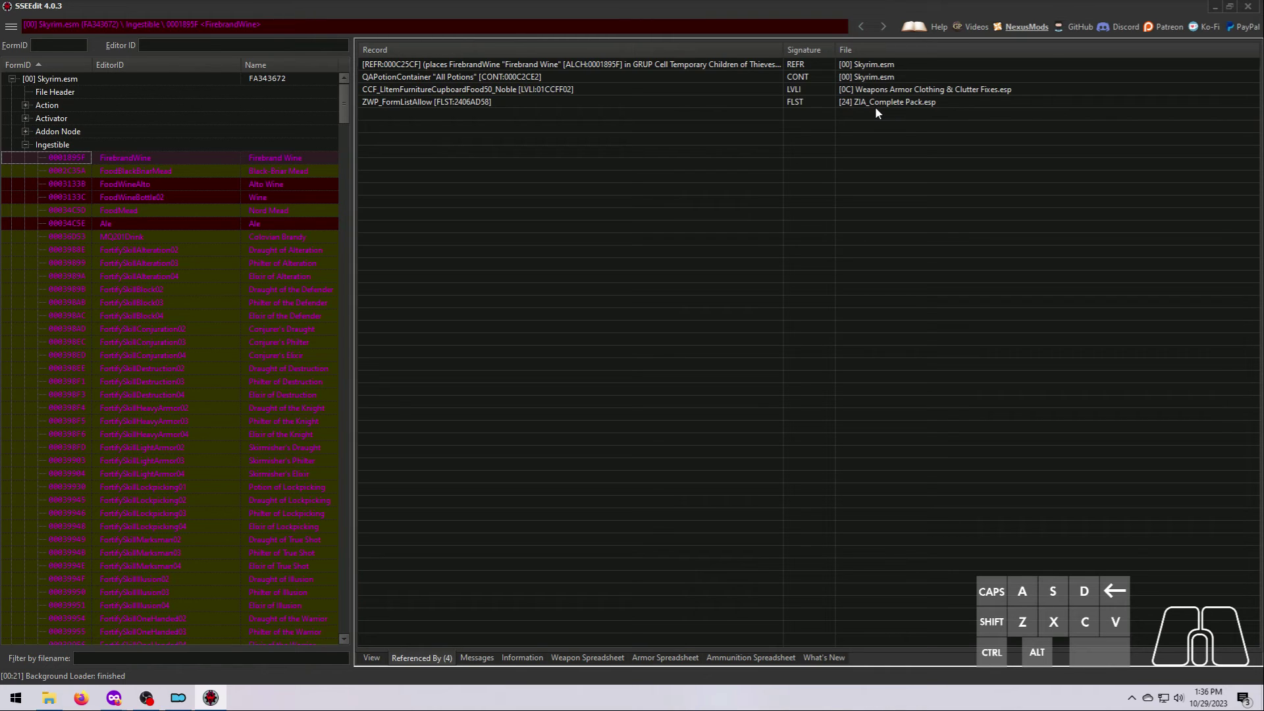
- View the message log and read through the xEdit information page down to the Only Master and Leafs section
click(477, 658)
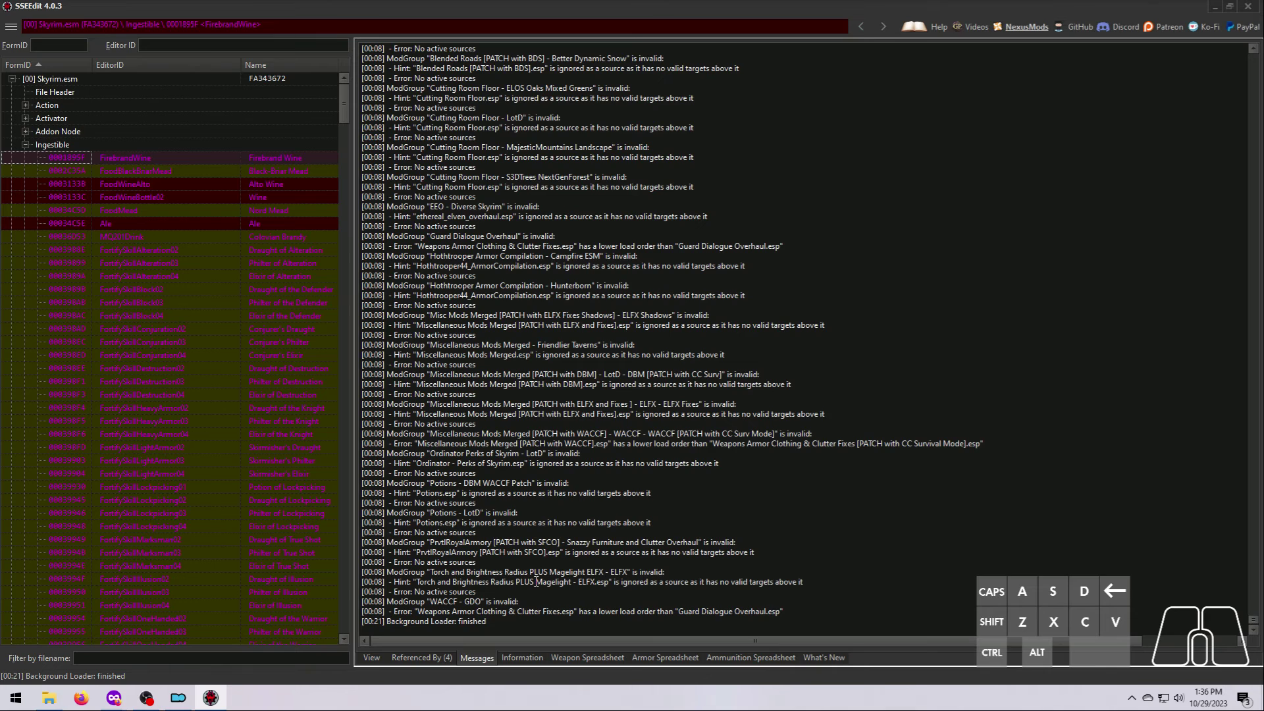
click(522, 659)
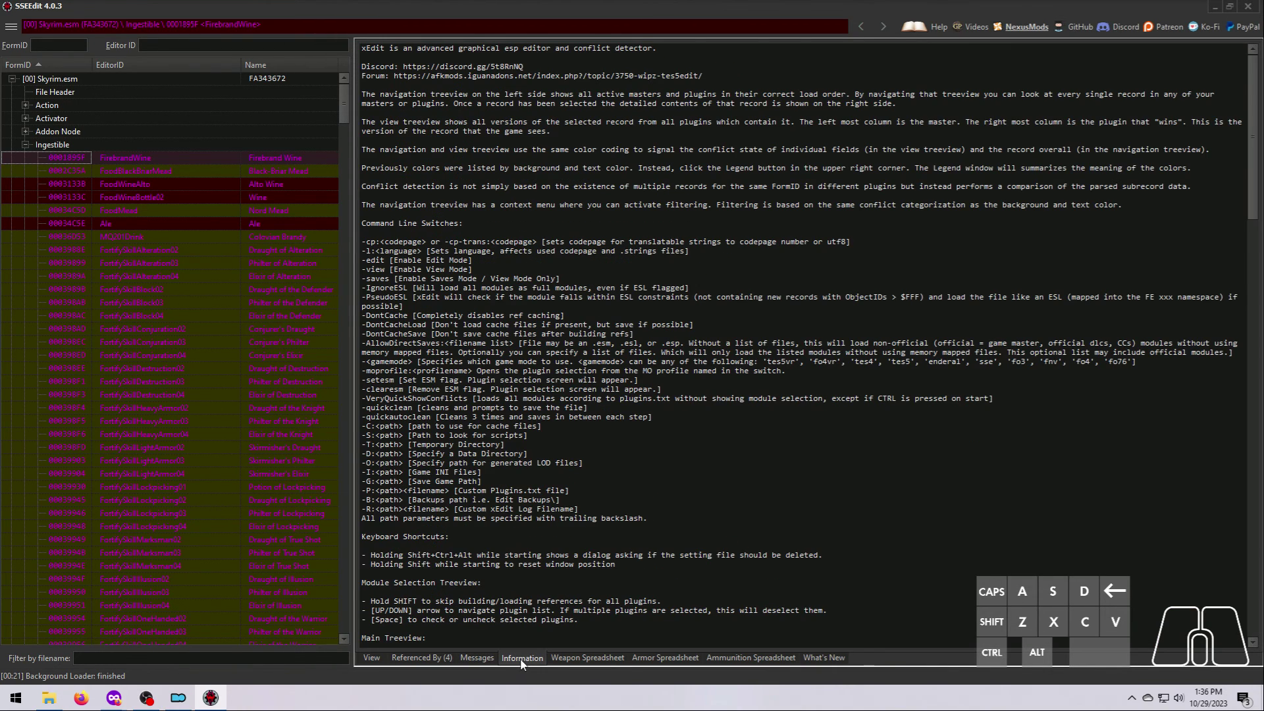
scroll(503, 370, down, 20)
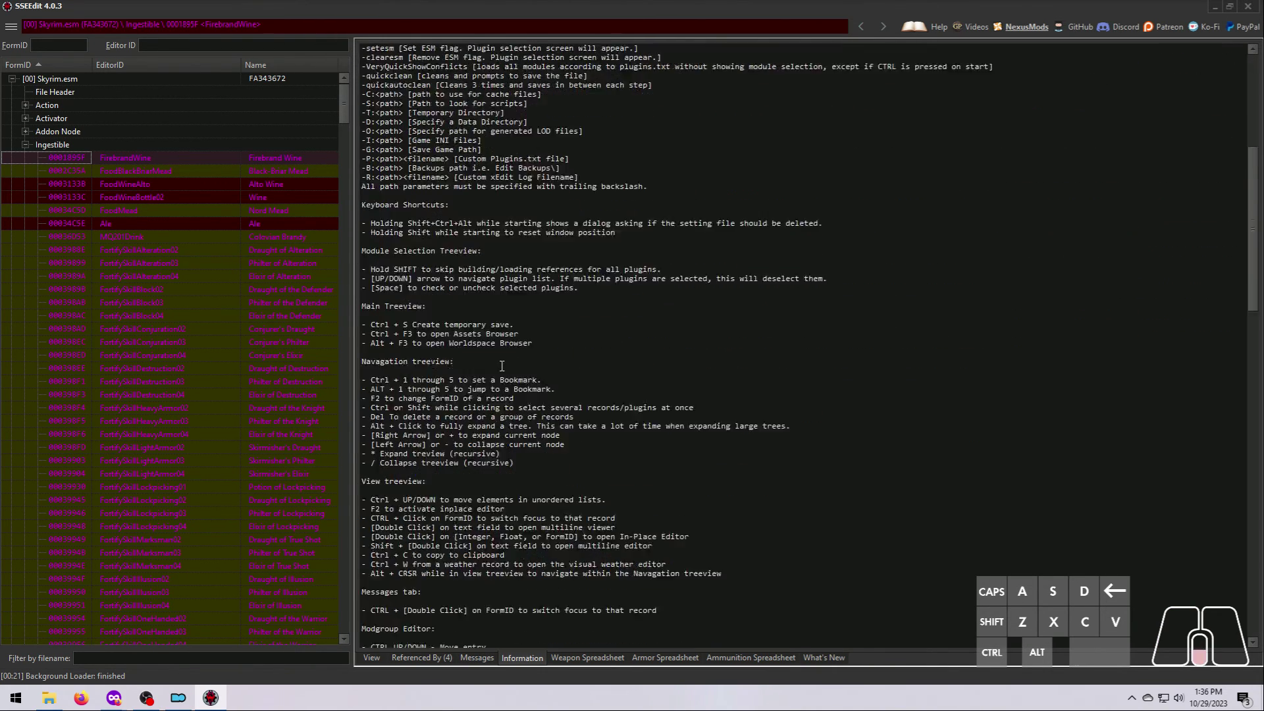
scroll(503, 370, down, 20)
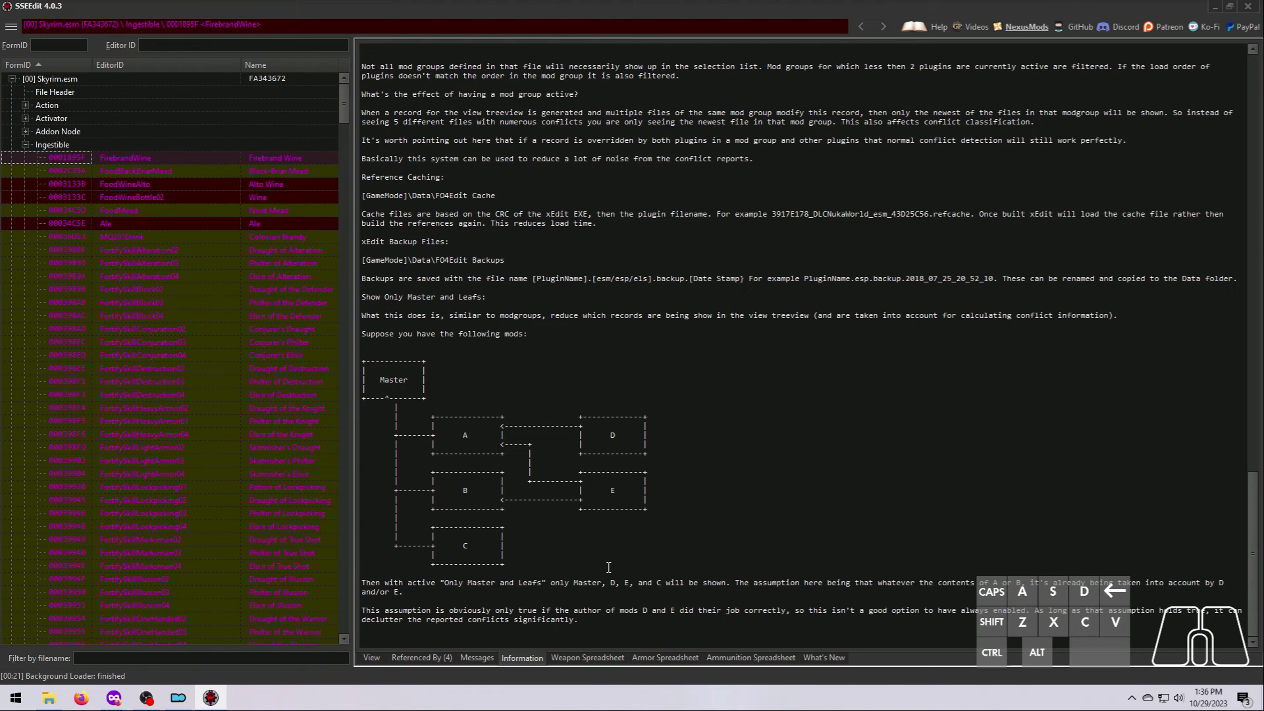
- View the weapon, armor and ammunition spreadsheets without selecting files to compare, and open the What's New notes
click(588, 658)
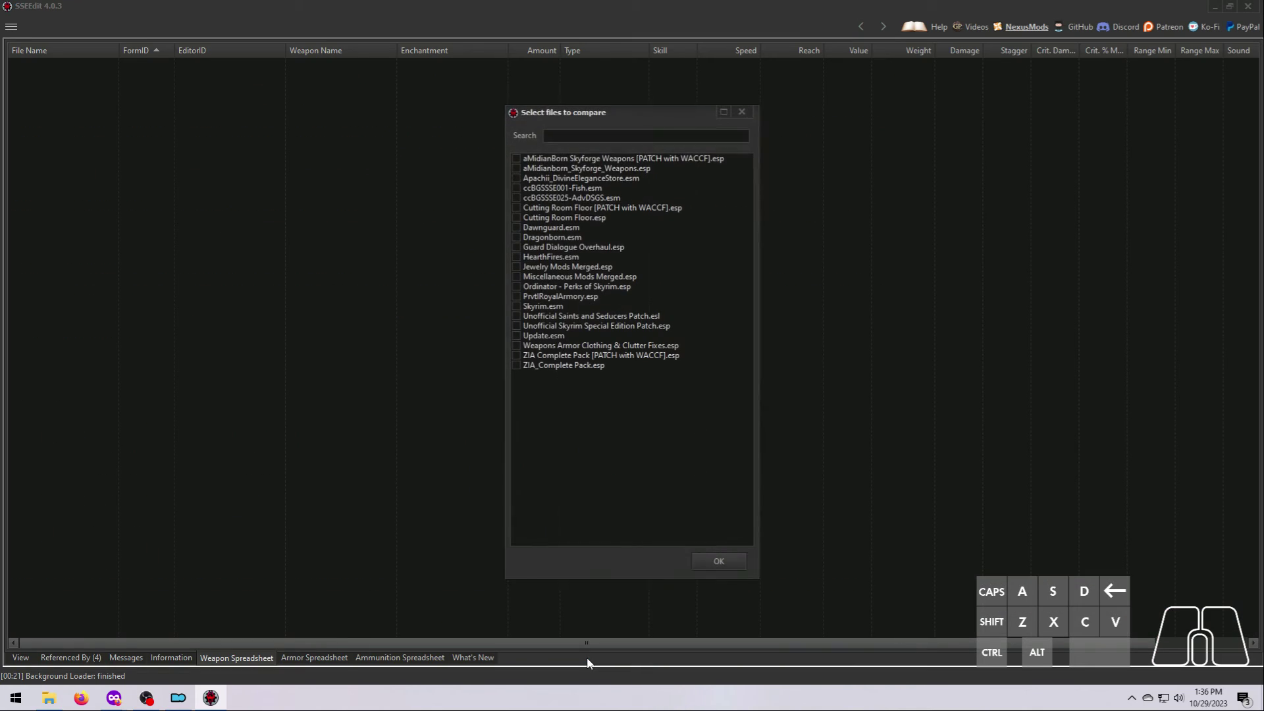
click(714, 562)
click(326, 658)
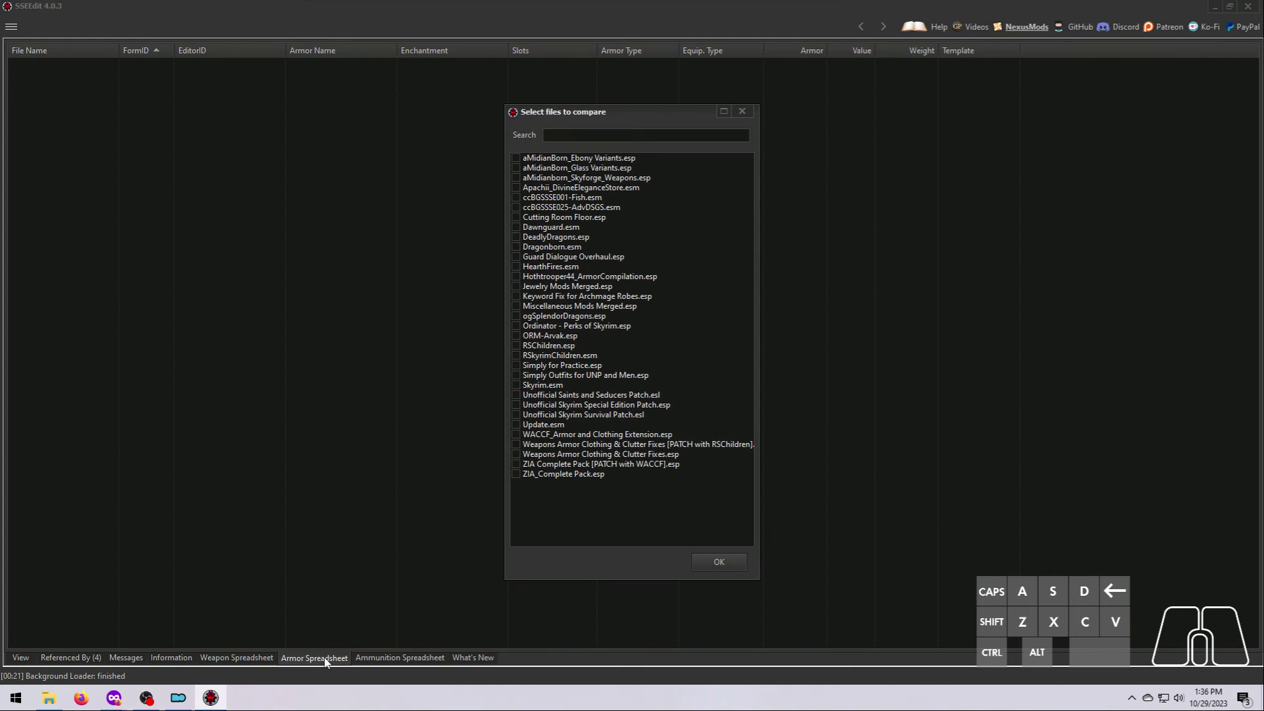
click(706, 564)
click(379, 659)
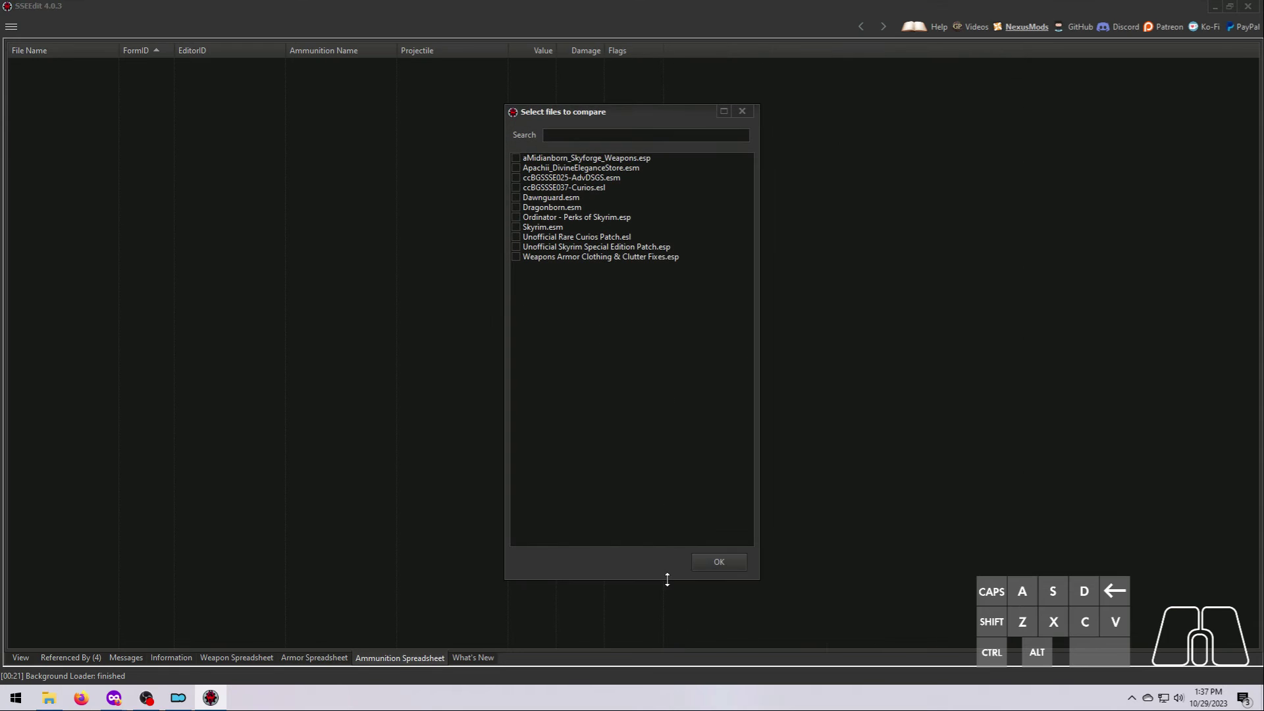
click(711, 563)
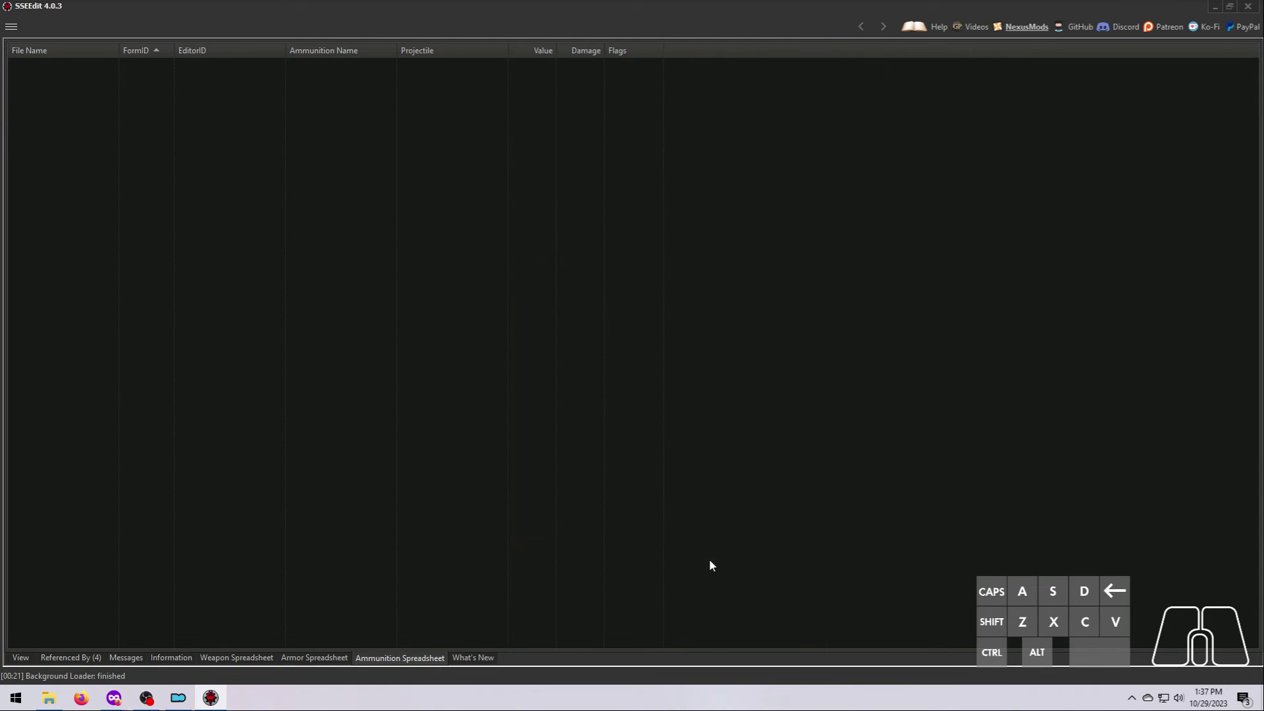
click(478, 659)
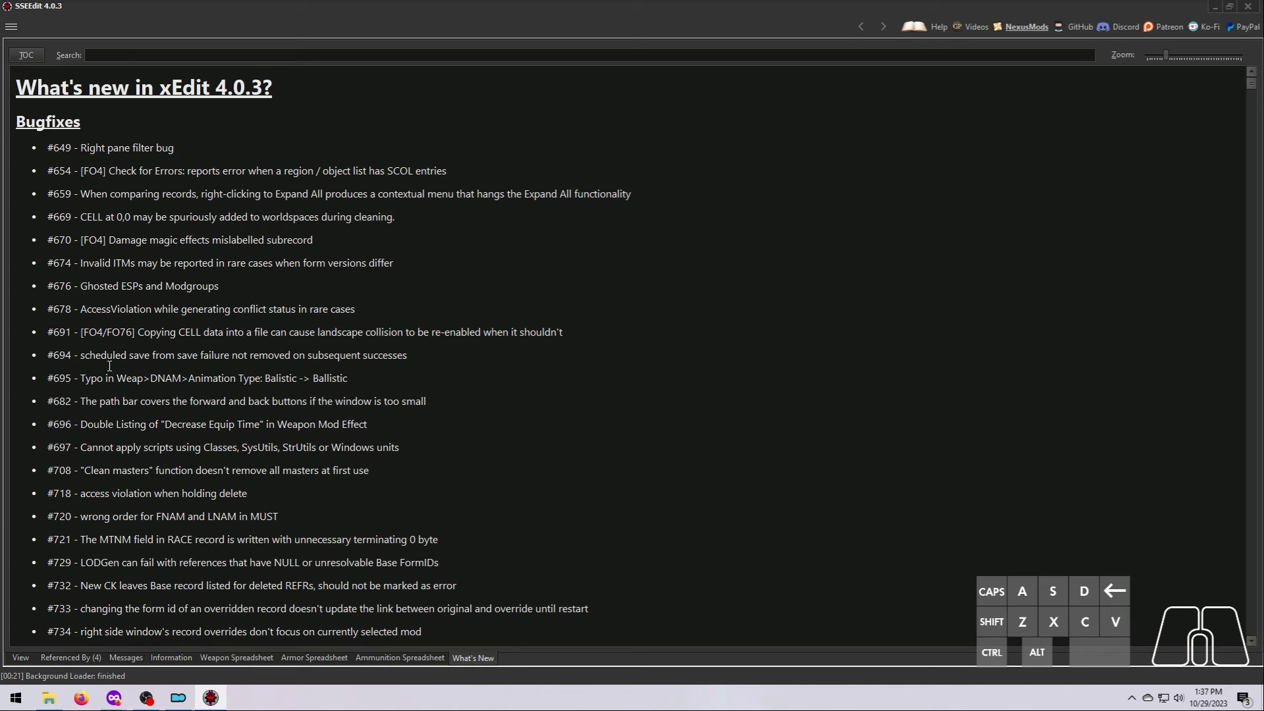
- Return to the FirebrandWine record view and compare its fields across all the plugins that override it
click(21, 658)
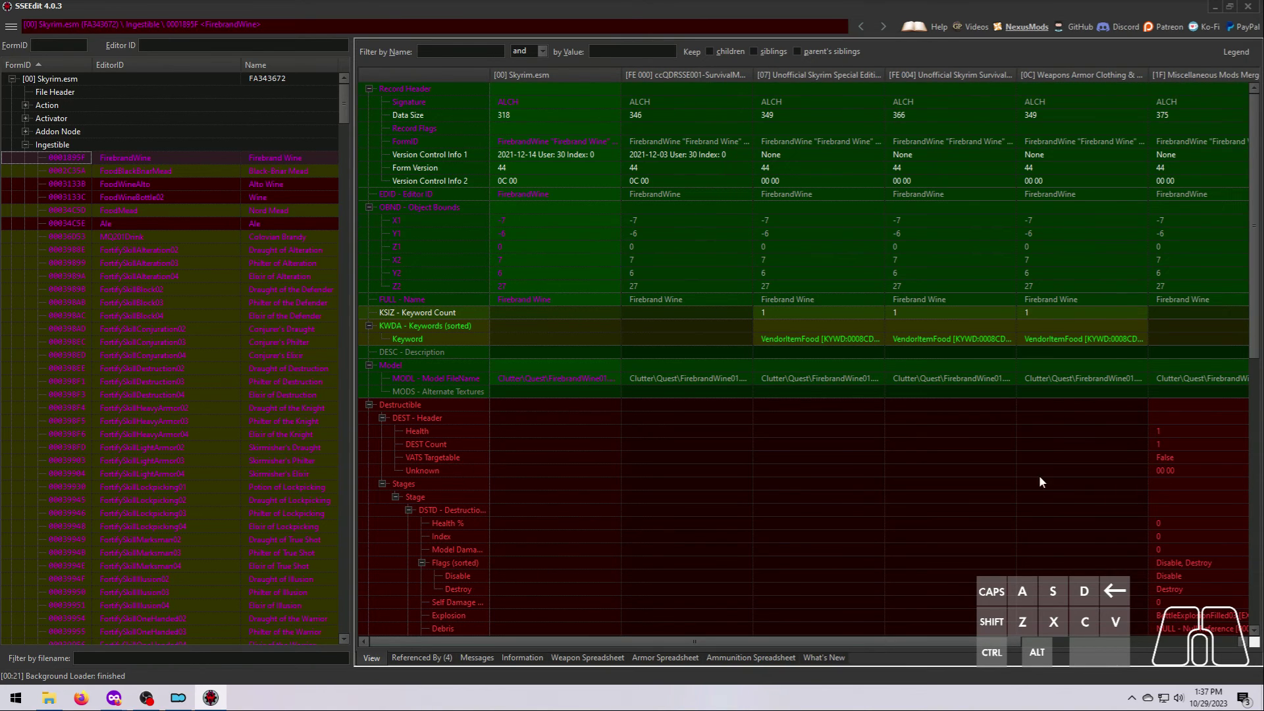
drag(966, 640, 1226, 599)
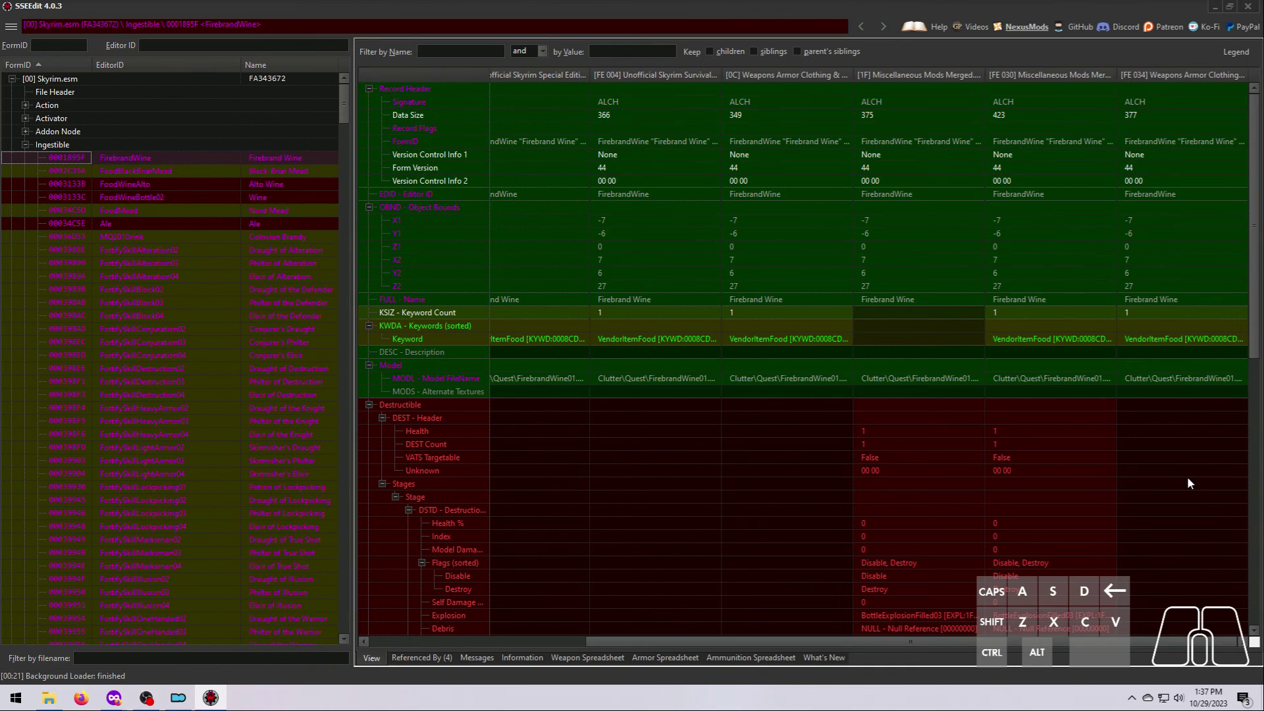
drag(1254, 344, 1234, 596)
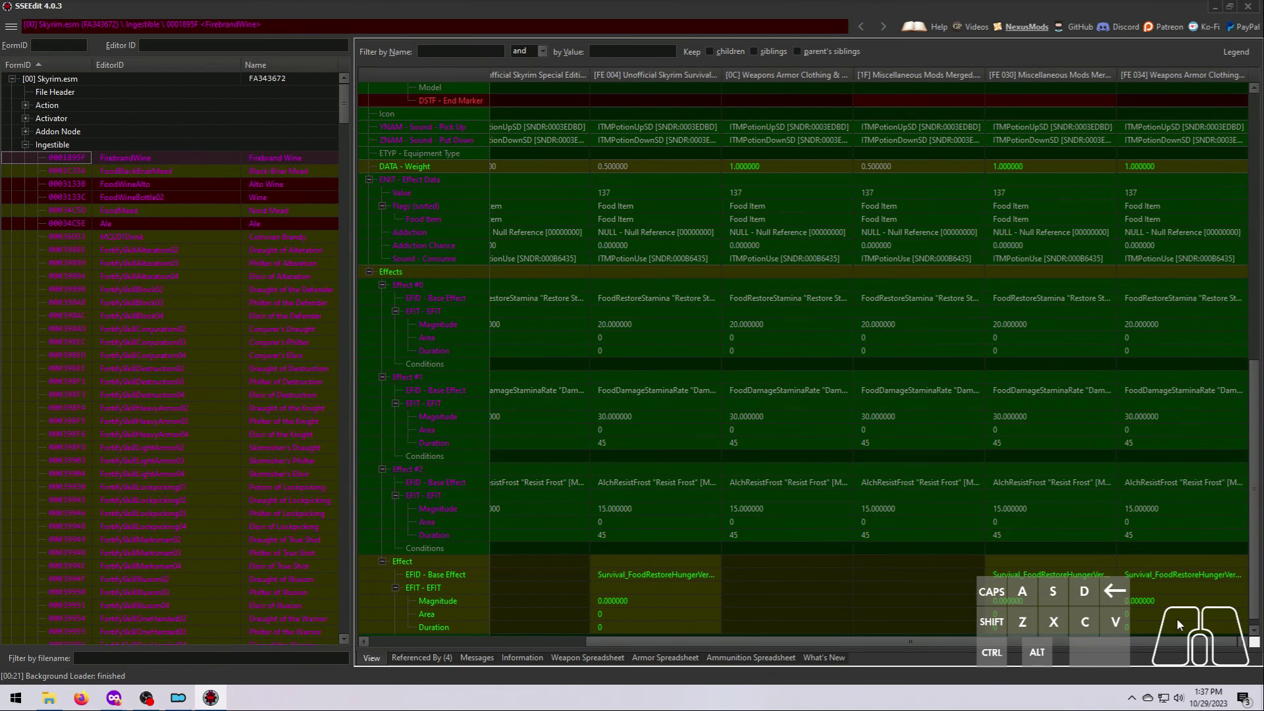
drag(1255, 590, 1254, 325)
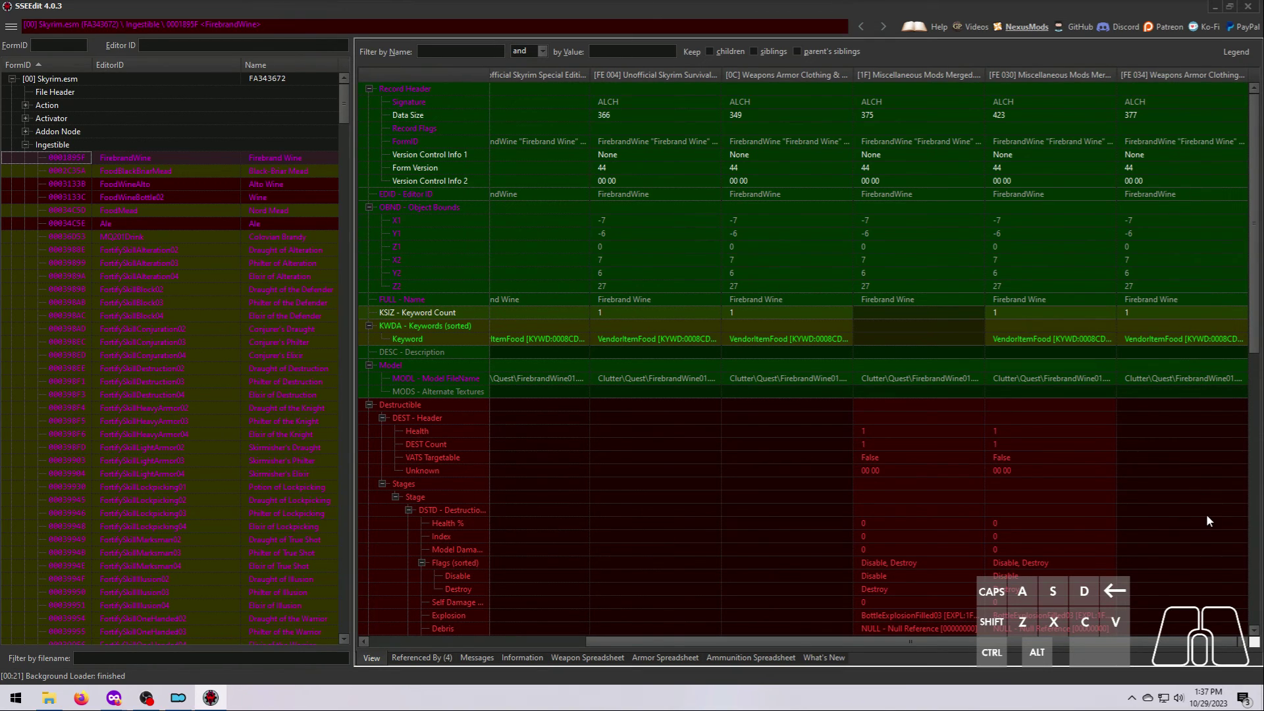
click(1060, 646)
drag(1059, 643, 843, 644)
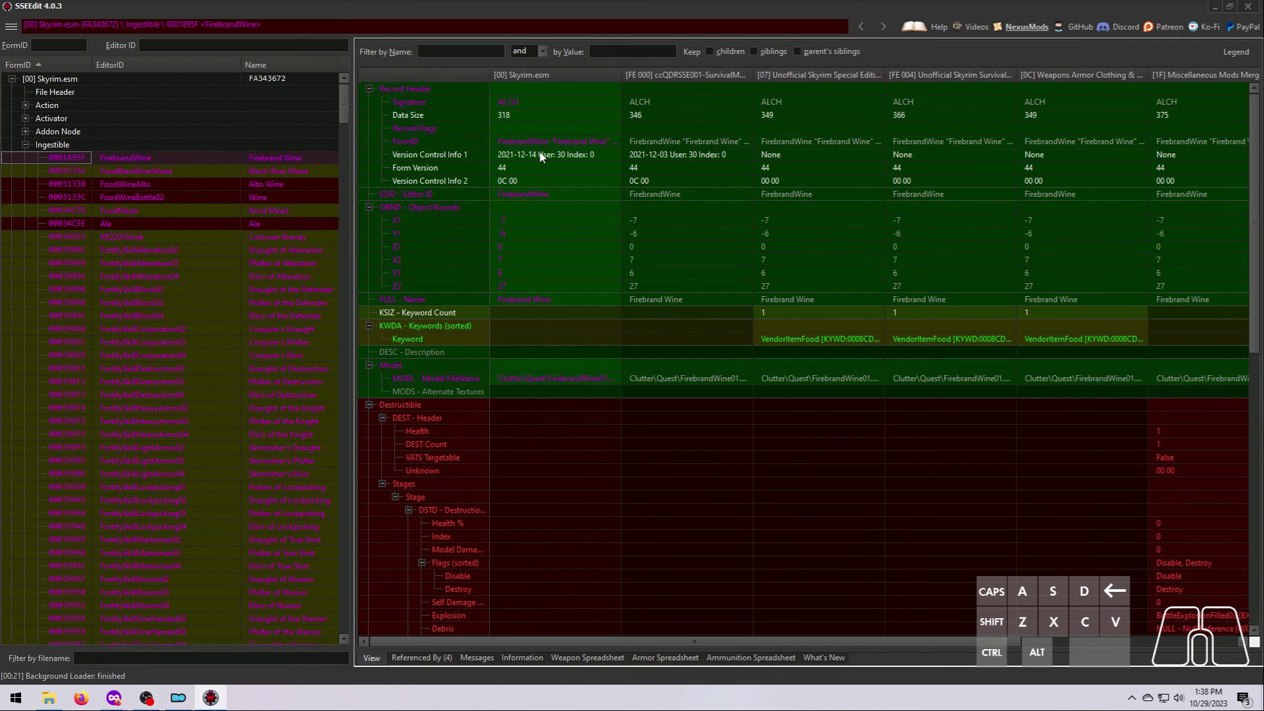
- Go through FirebrandWine's Editor ID, name, keyword count and description under Skyrim.esm, and widen that column to read the model file name
click(533, 195)
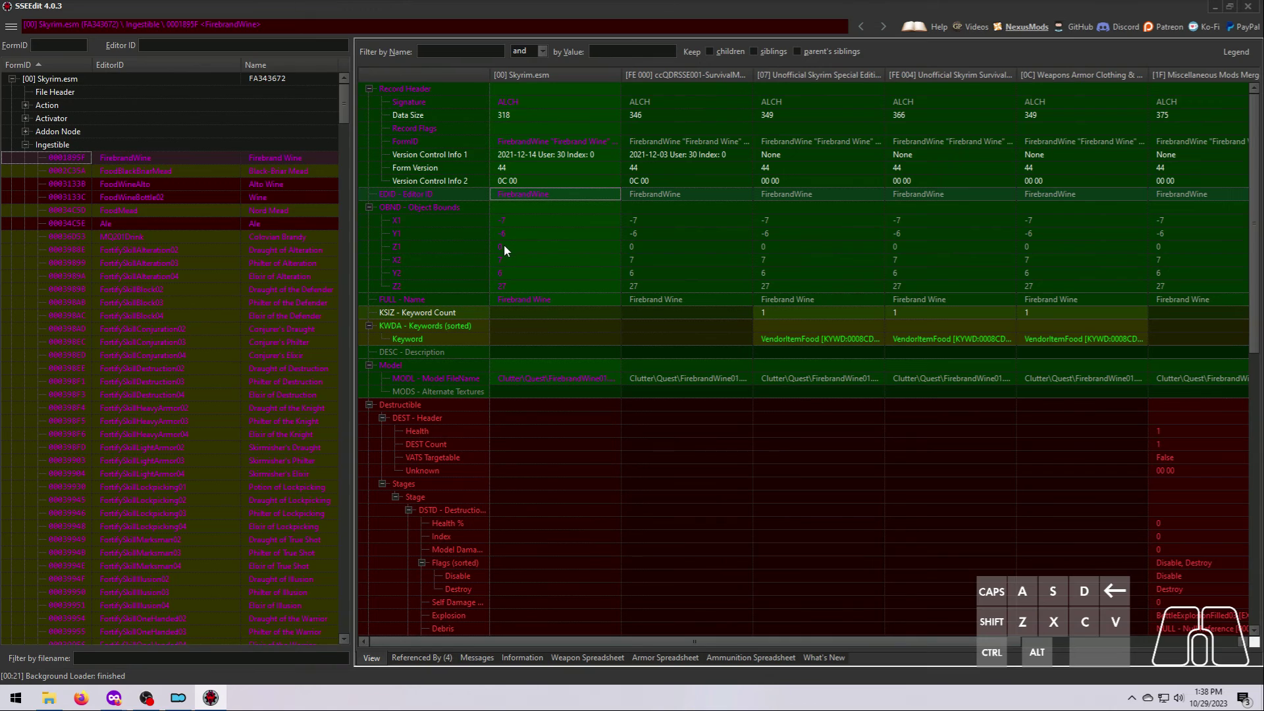
click(535, 298)
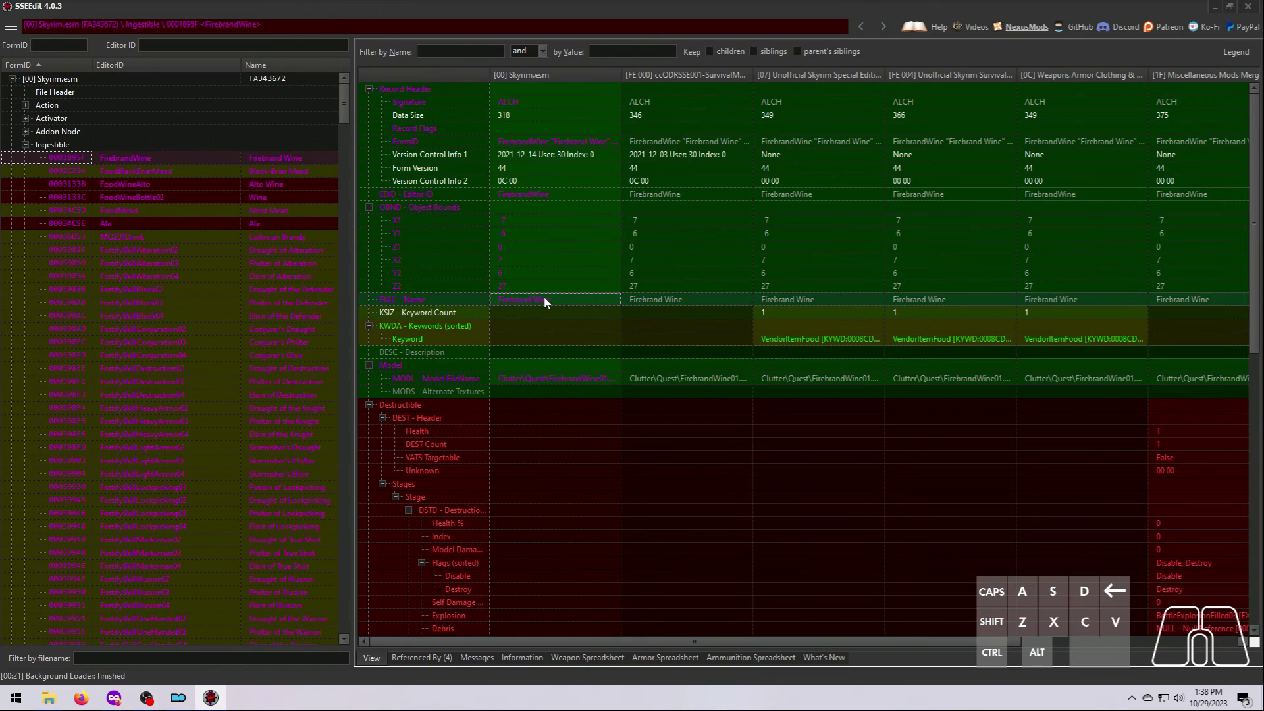
click(540, 316)
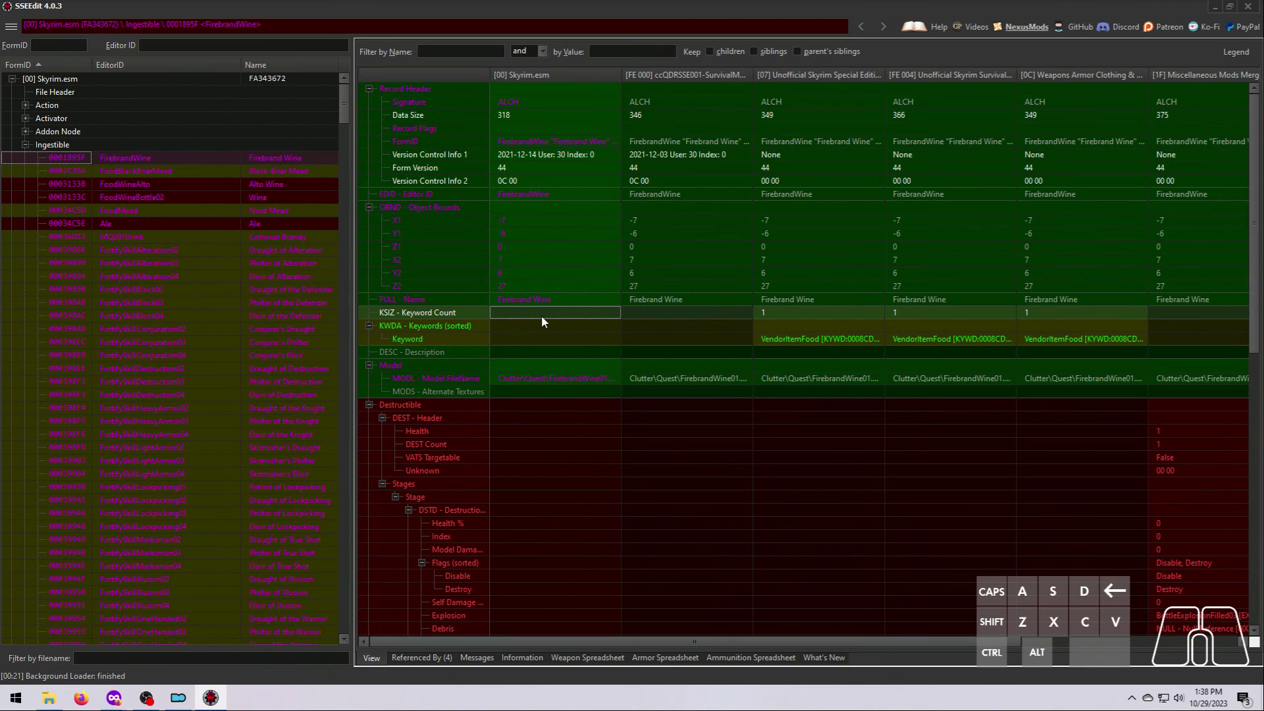
click(501, 352)
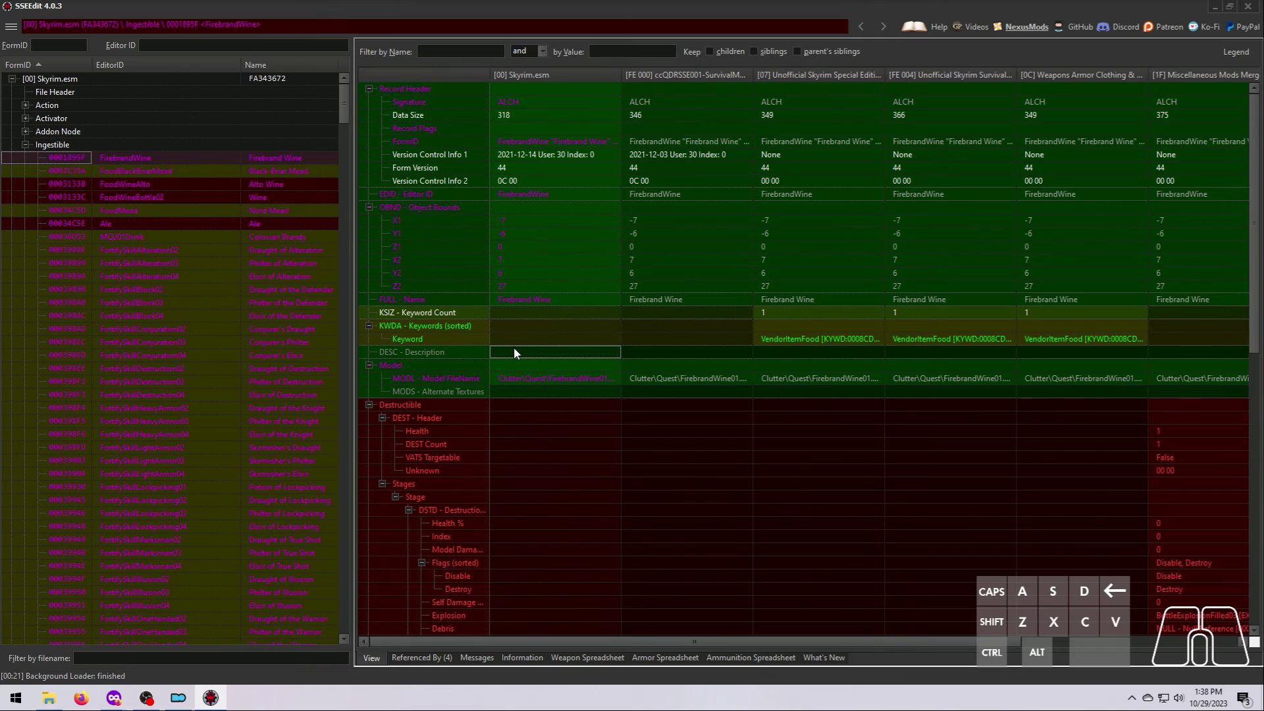
click(546, 387)
drag(621, 74, 671, 79)
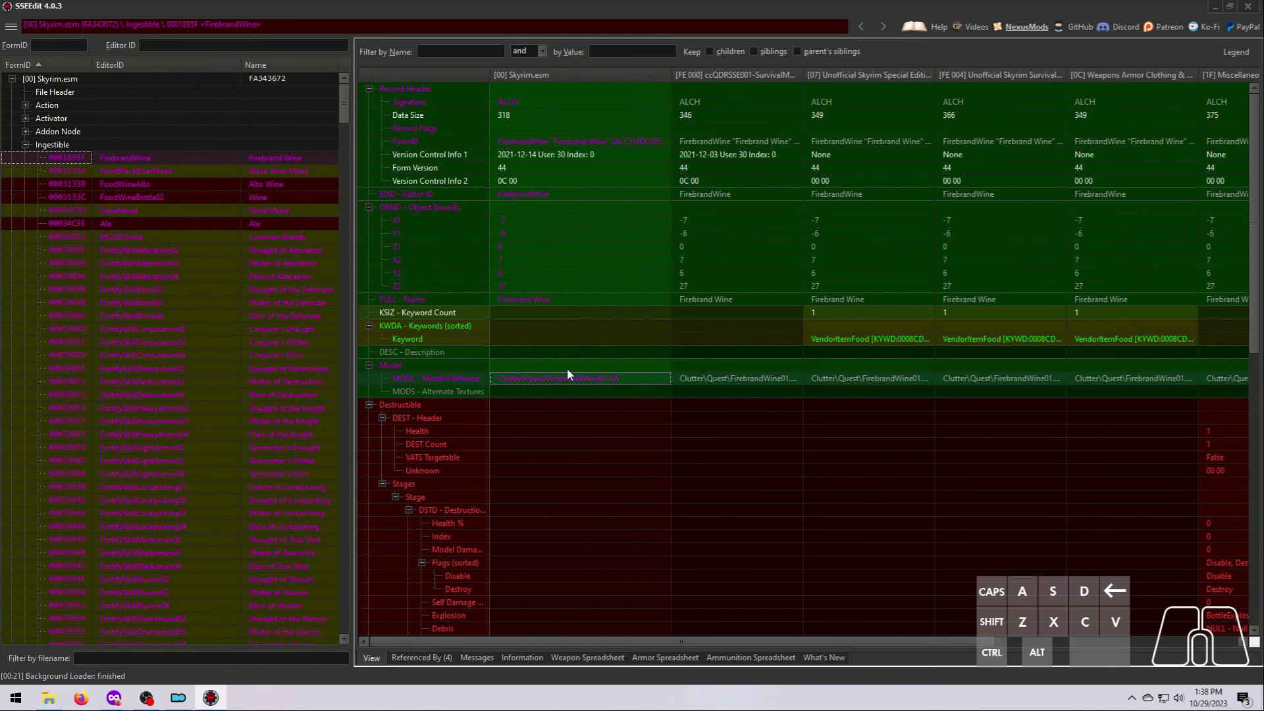
- Examine FirebrandWine's Destructible, Weight, Effect Data and Effects sections in the Skyrim.esm column
scroll(568, 378, down, 4)
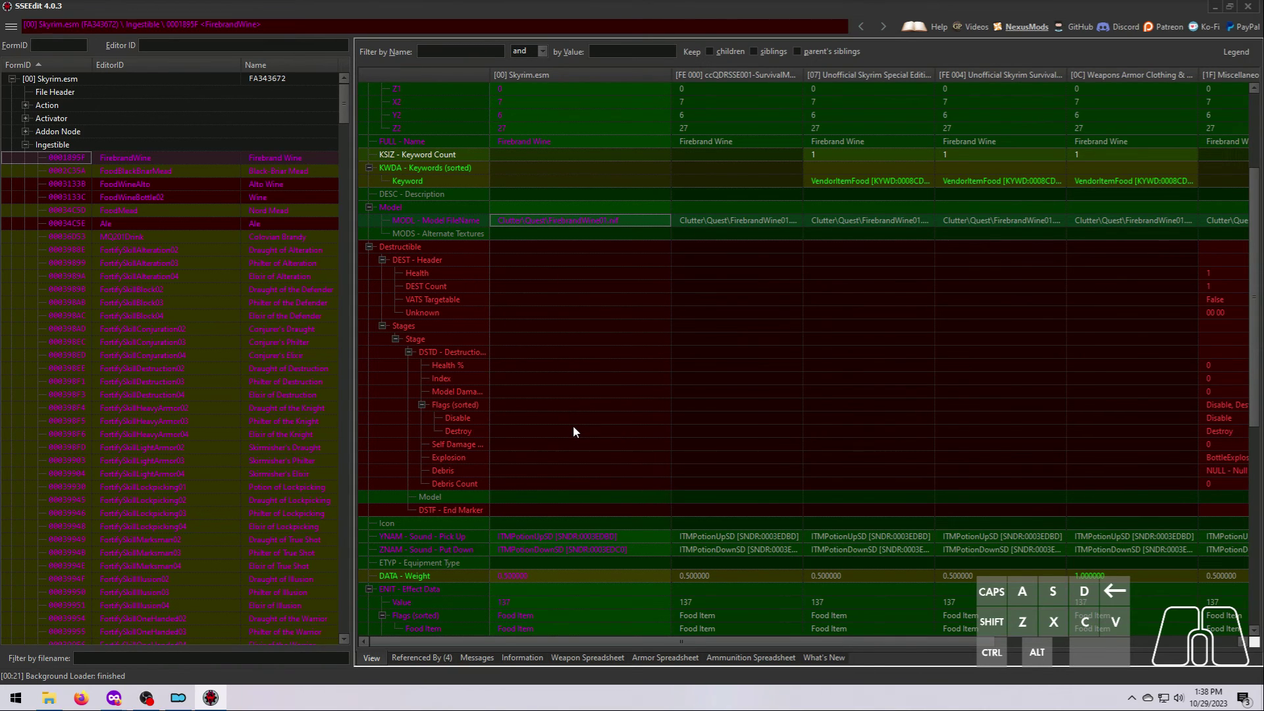
scroll(573, 429, down, 6)
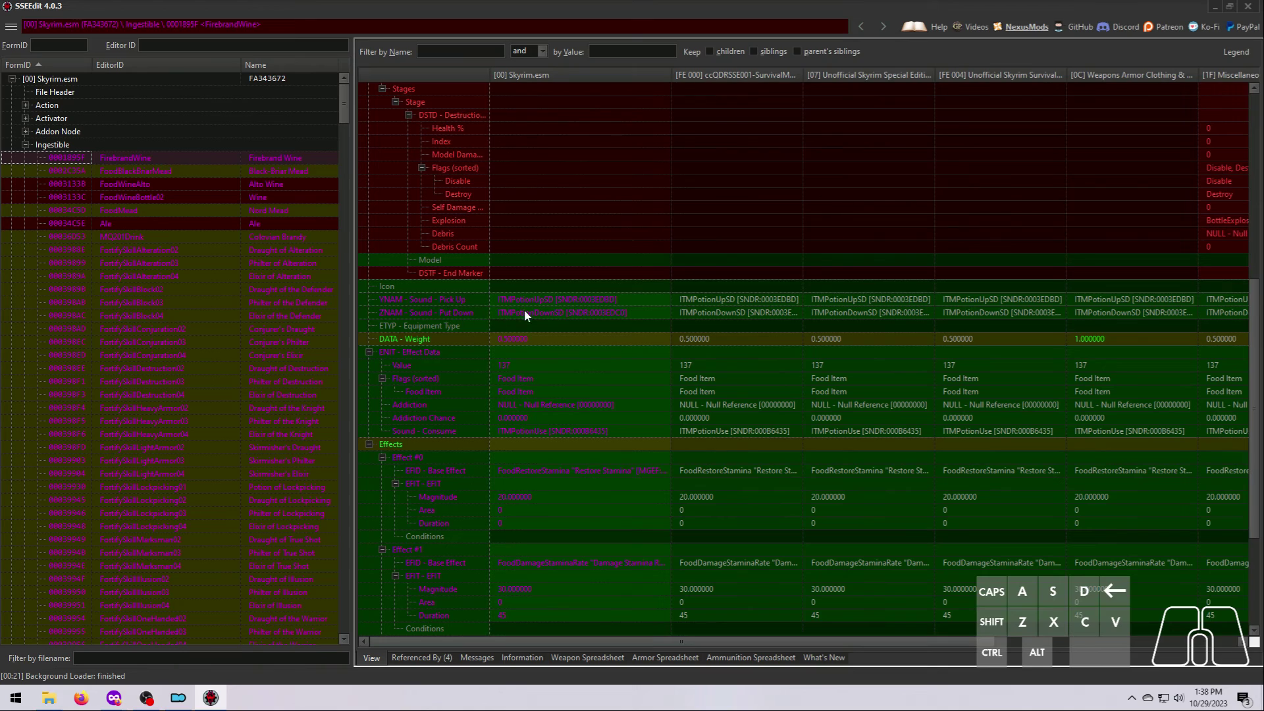
click(520, 337)
scroll(526, 496, down, 4)
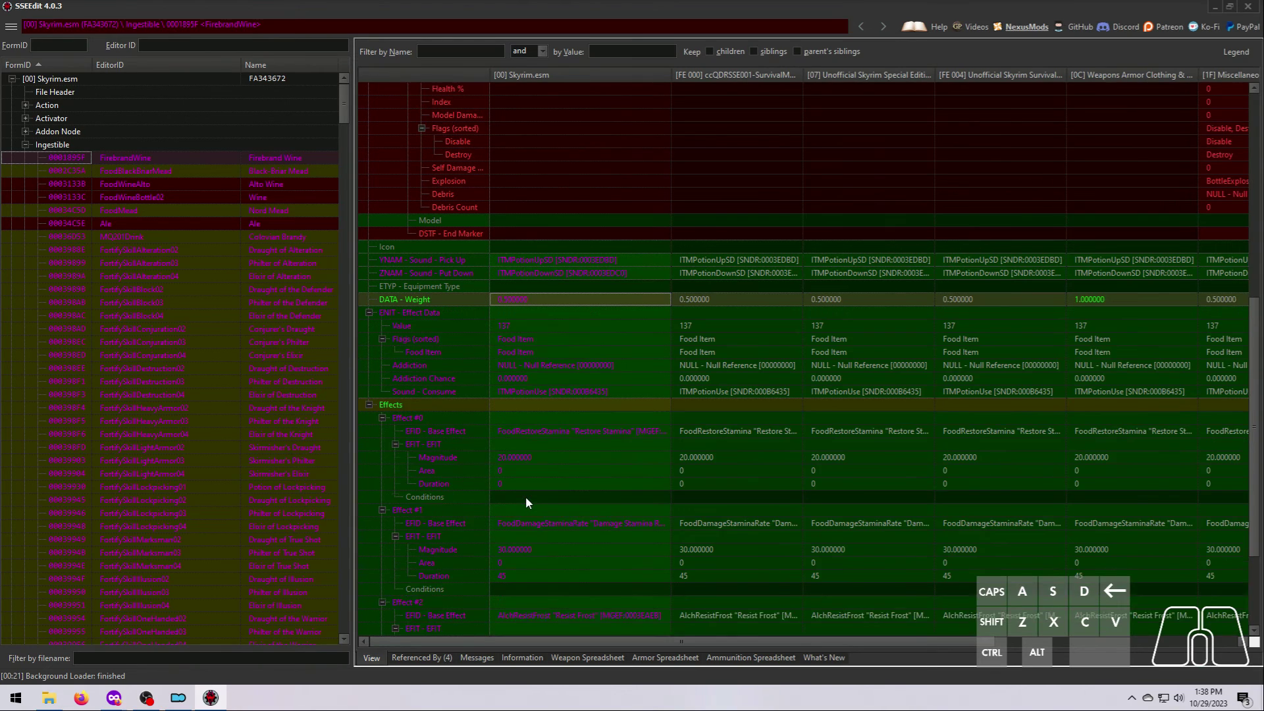
scroll(525, 485, down, 1)
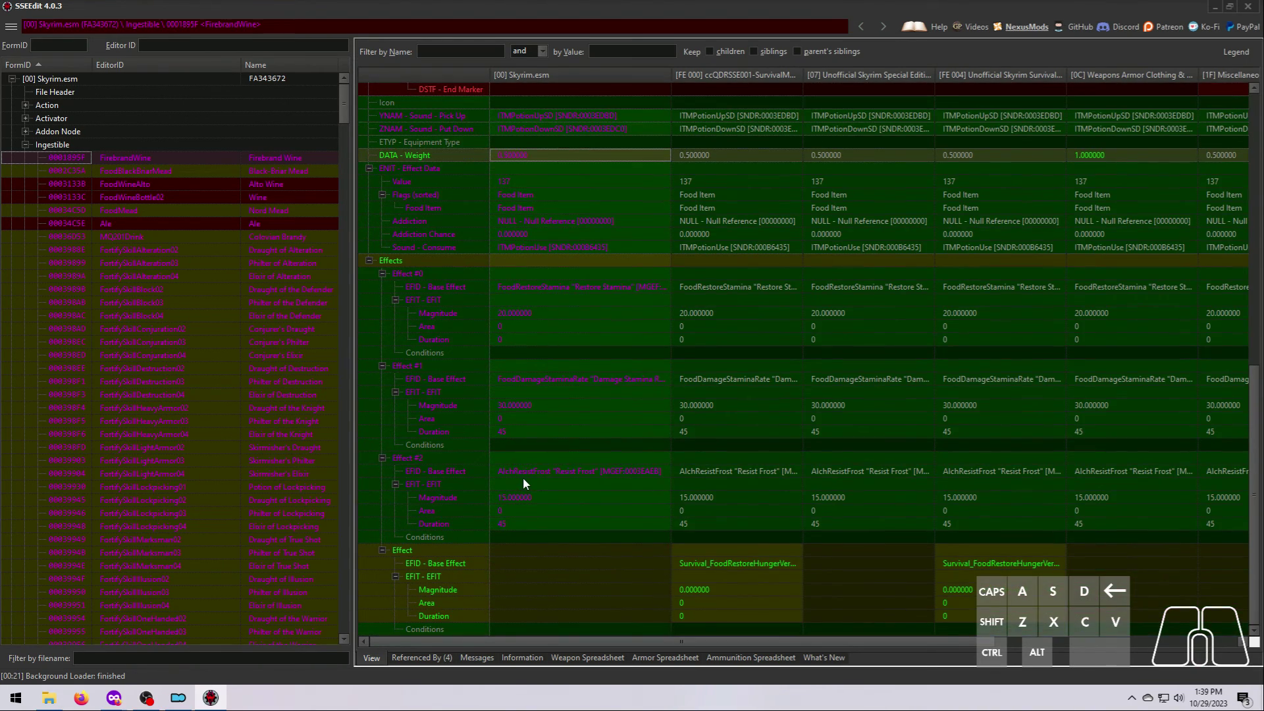
- Review all the property sections of FirebrandWine again, and select its name and model file name fields under Skyrim.esm
scroll(525, 484, up, 15)
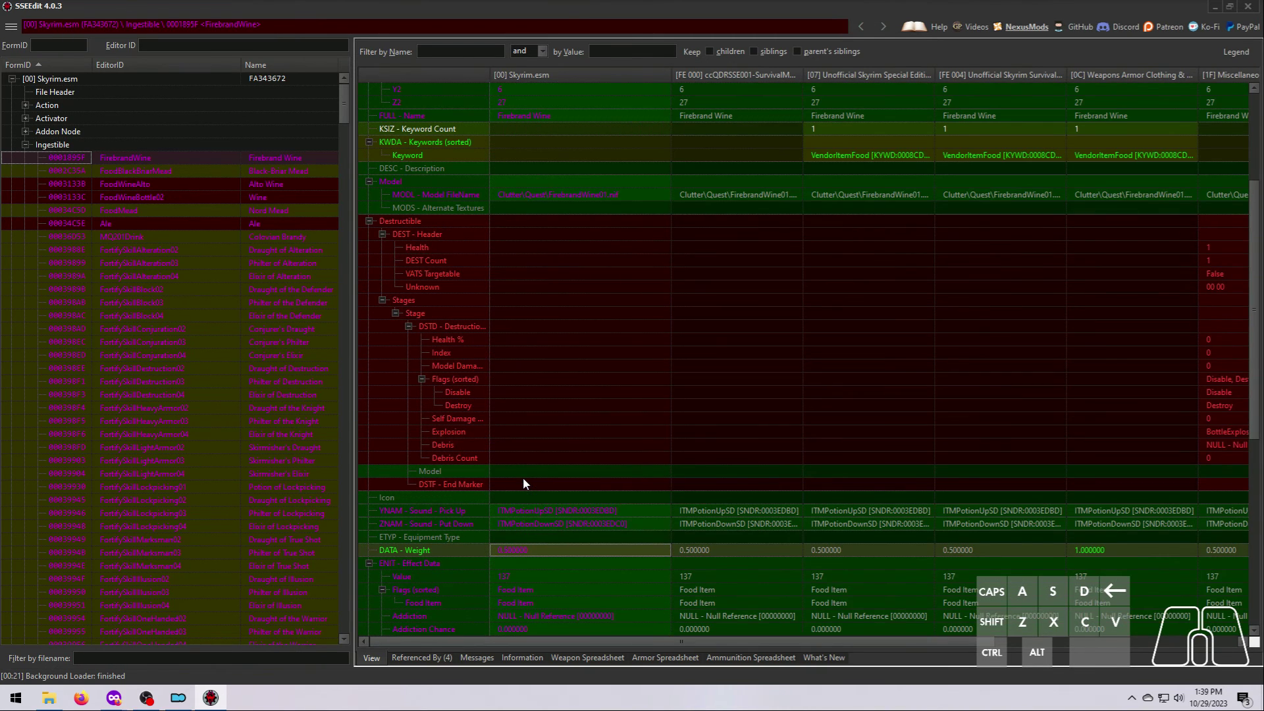
scroll(525, 484, up, 1)
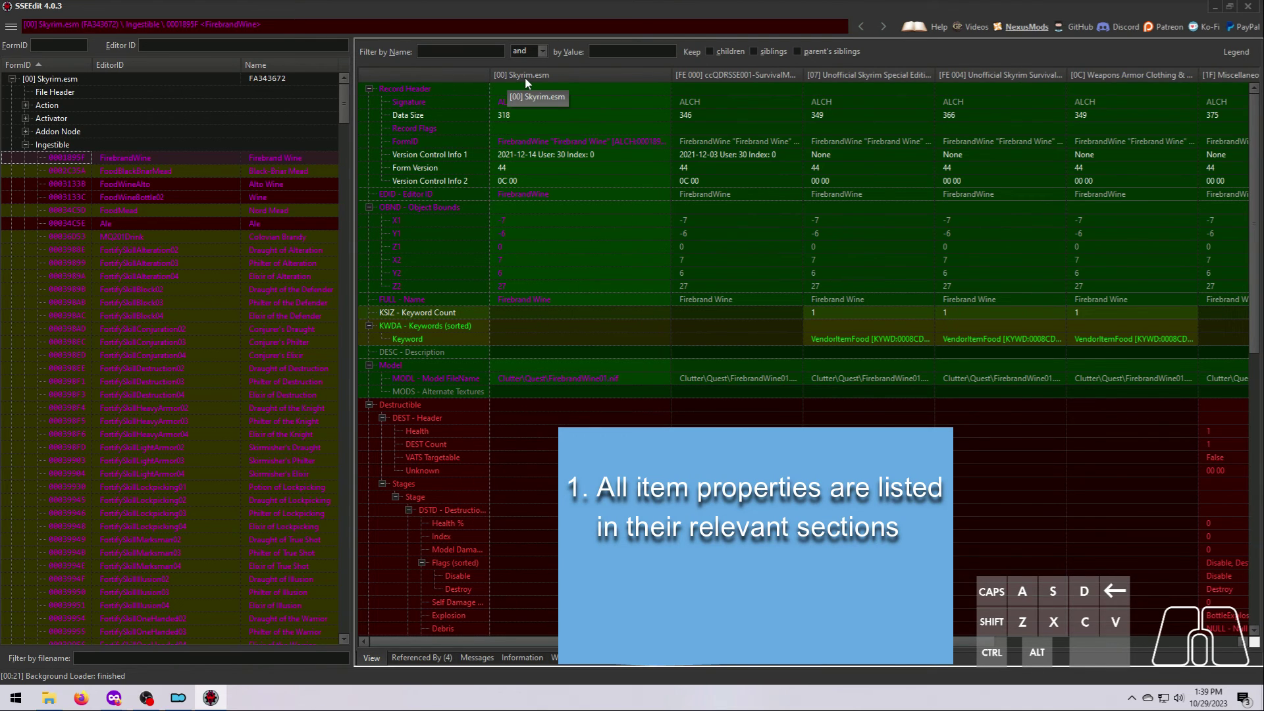
scroll(585, 244, down, 6)
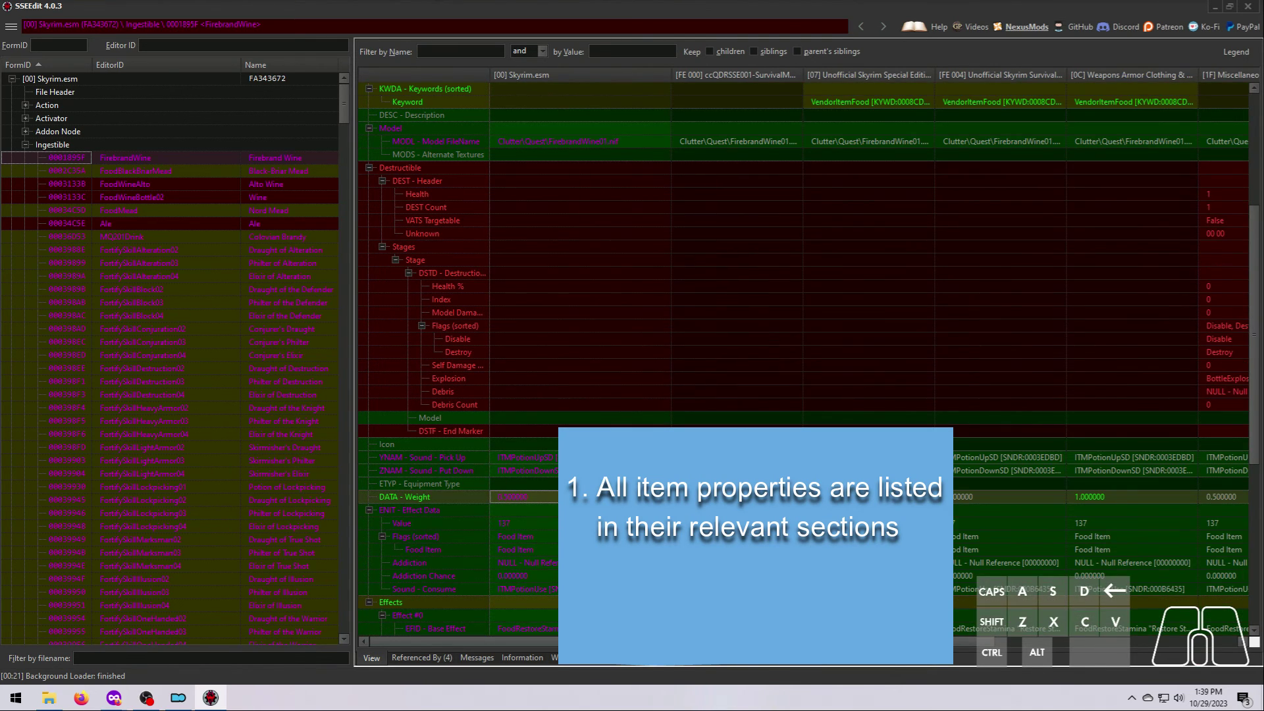
scroll(520, 291, up, 6)
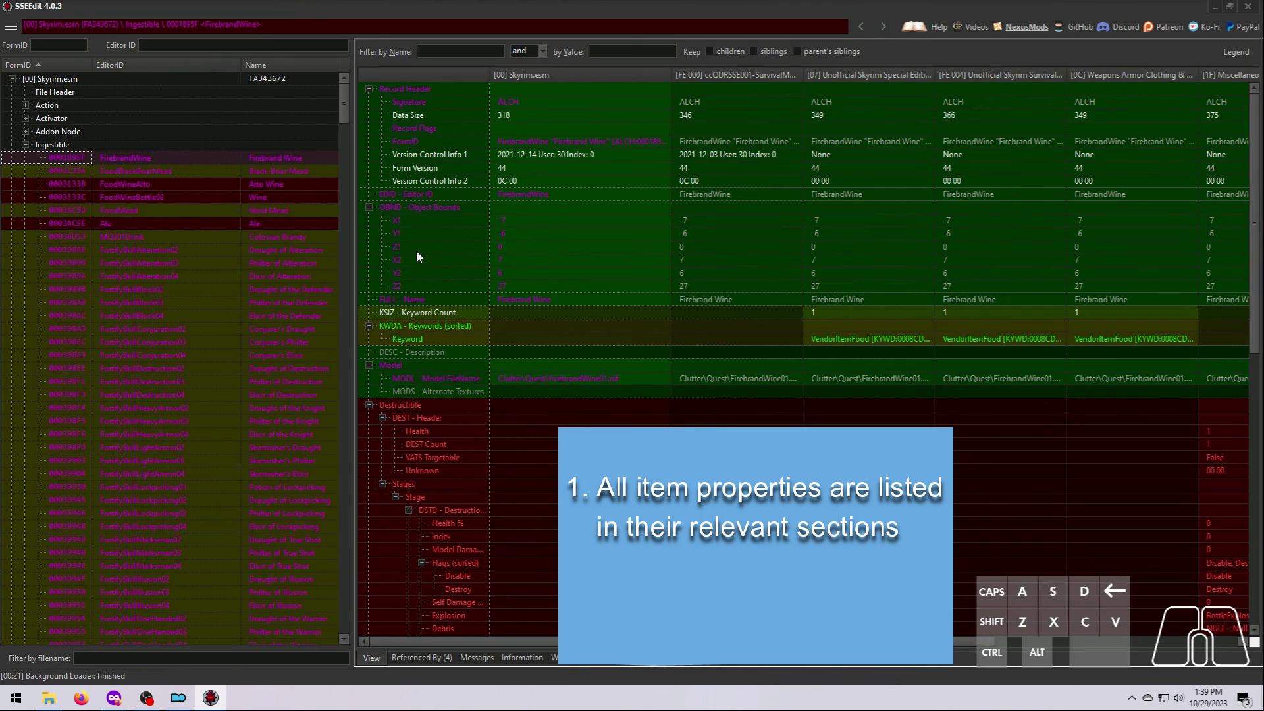
scroll(420, 511, down, 6)
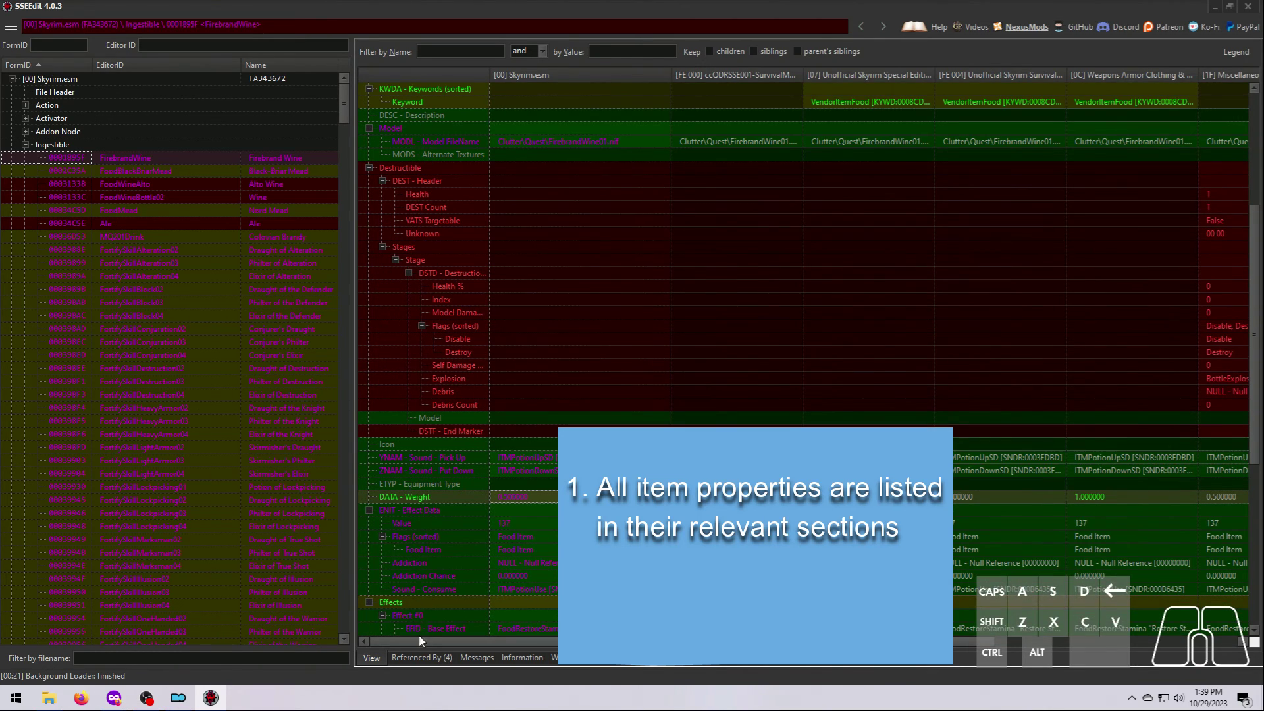
scroll(438, 348, up, 6)
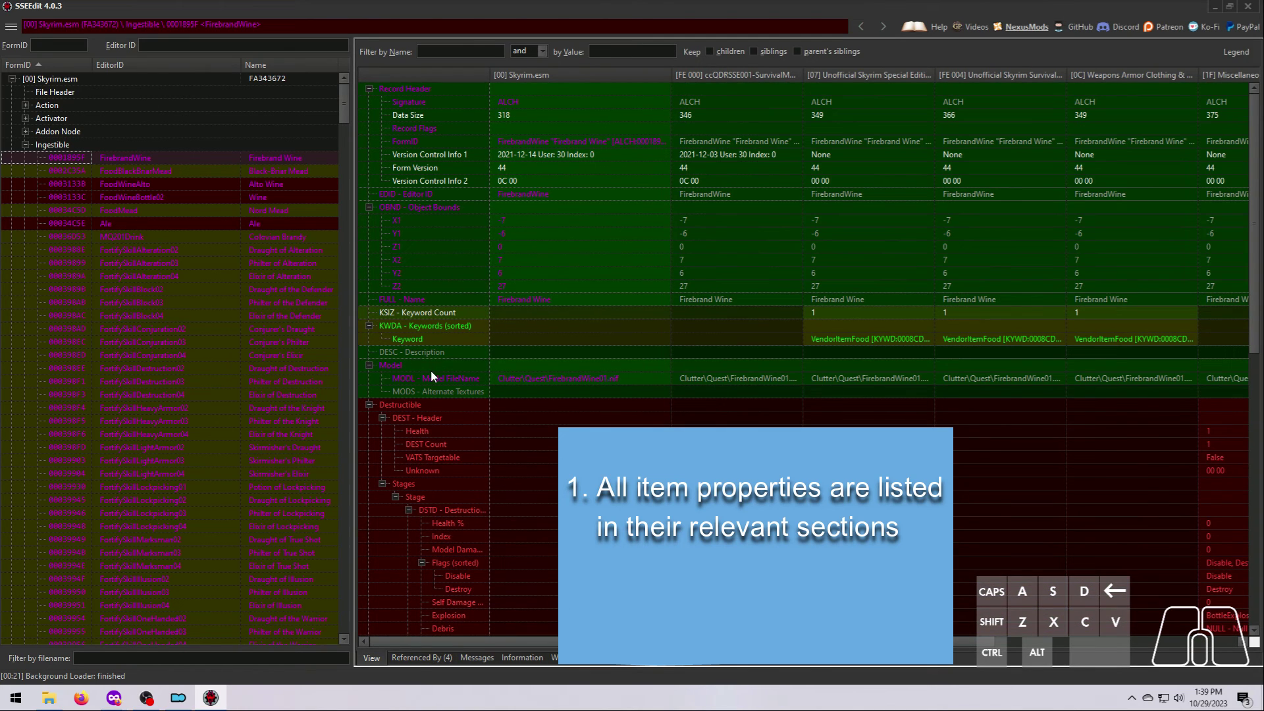
click(542, 303)
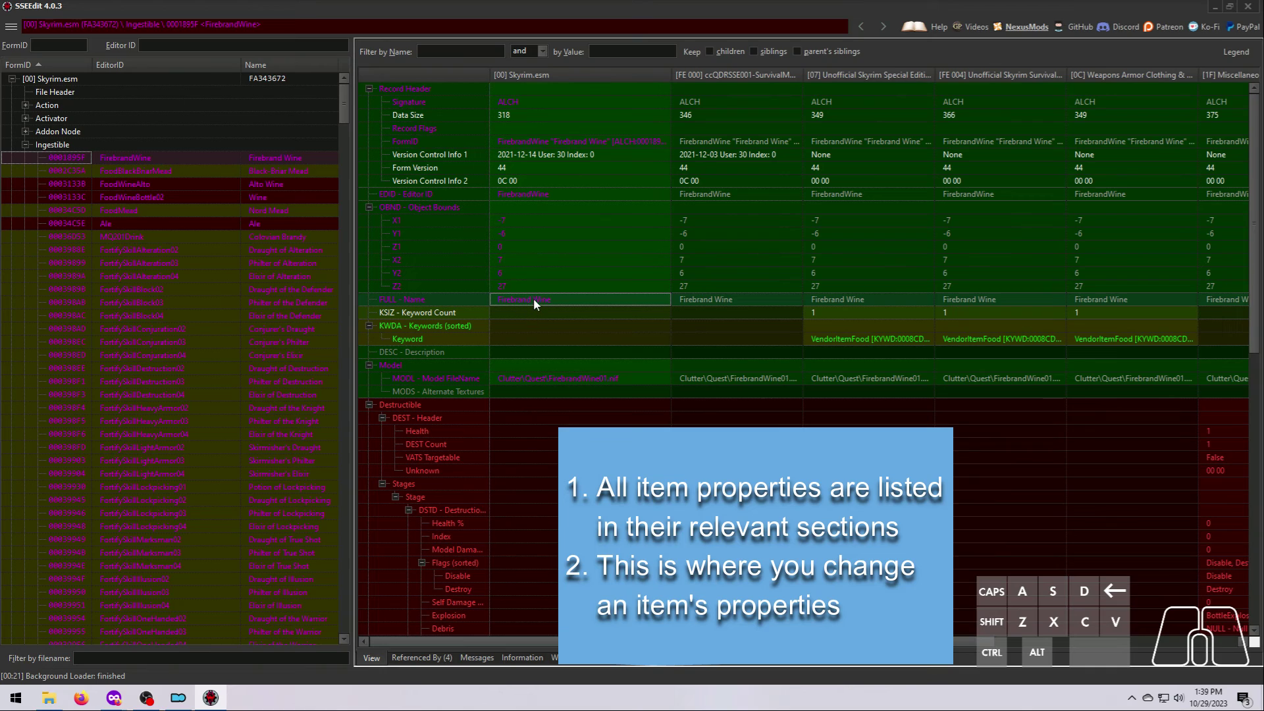
click(560, 377)
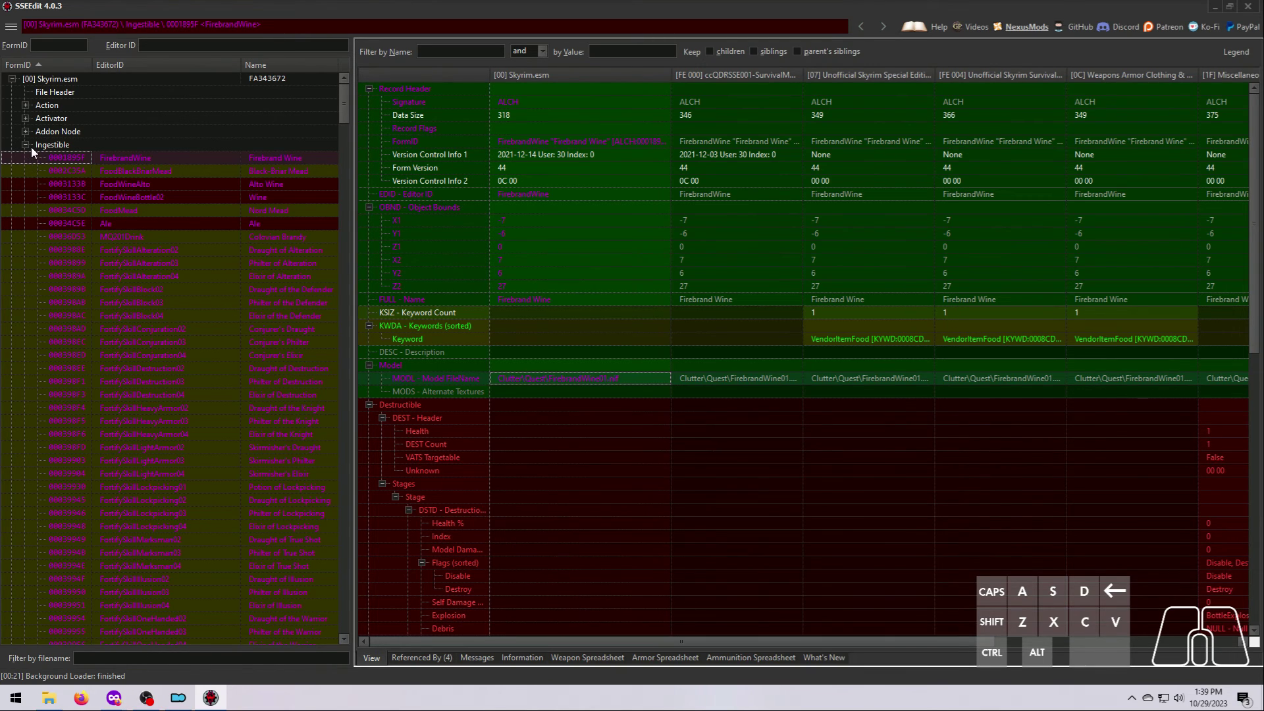
- Collapse the Ingestible category, expand Art Object and open the WardInHandFX record
click(28, 145)
click(25, 223)
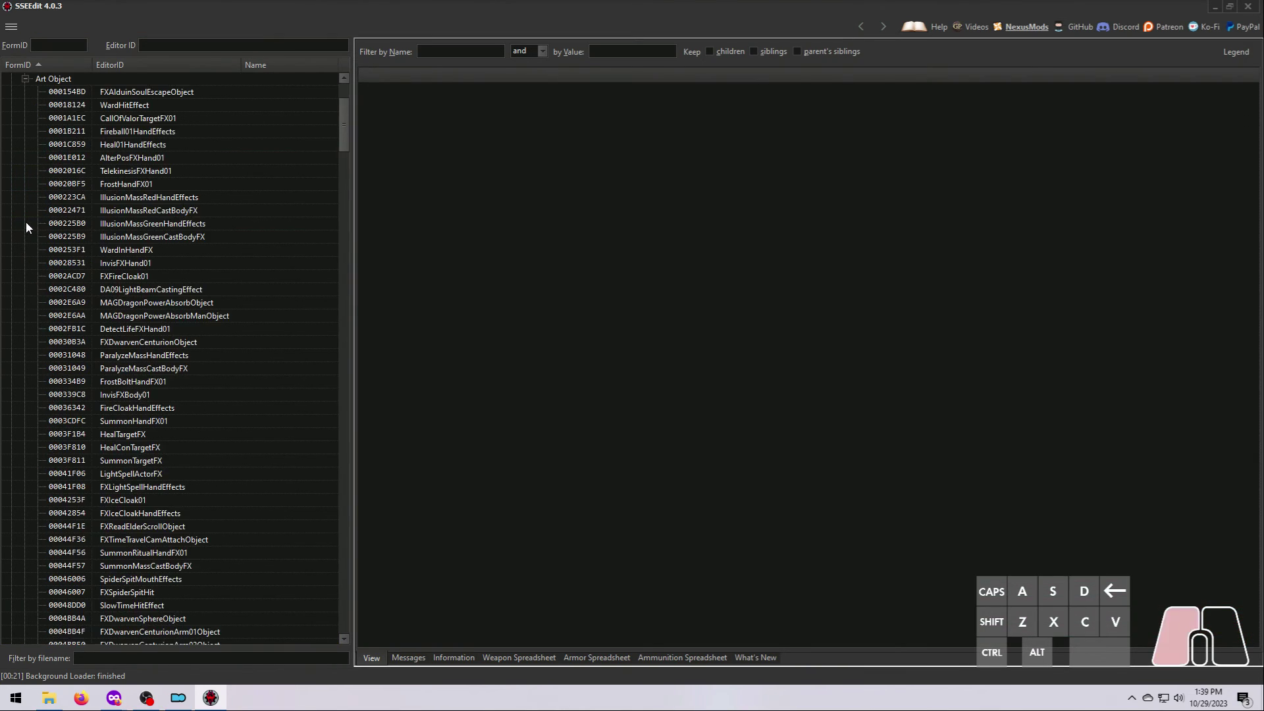
click(130, 251)
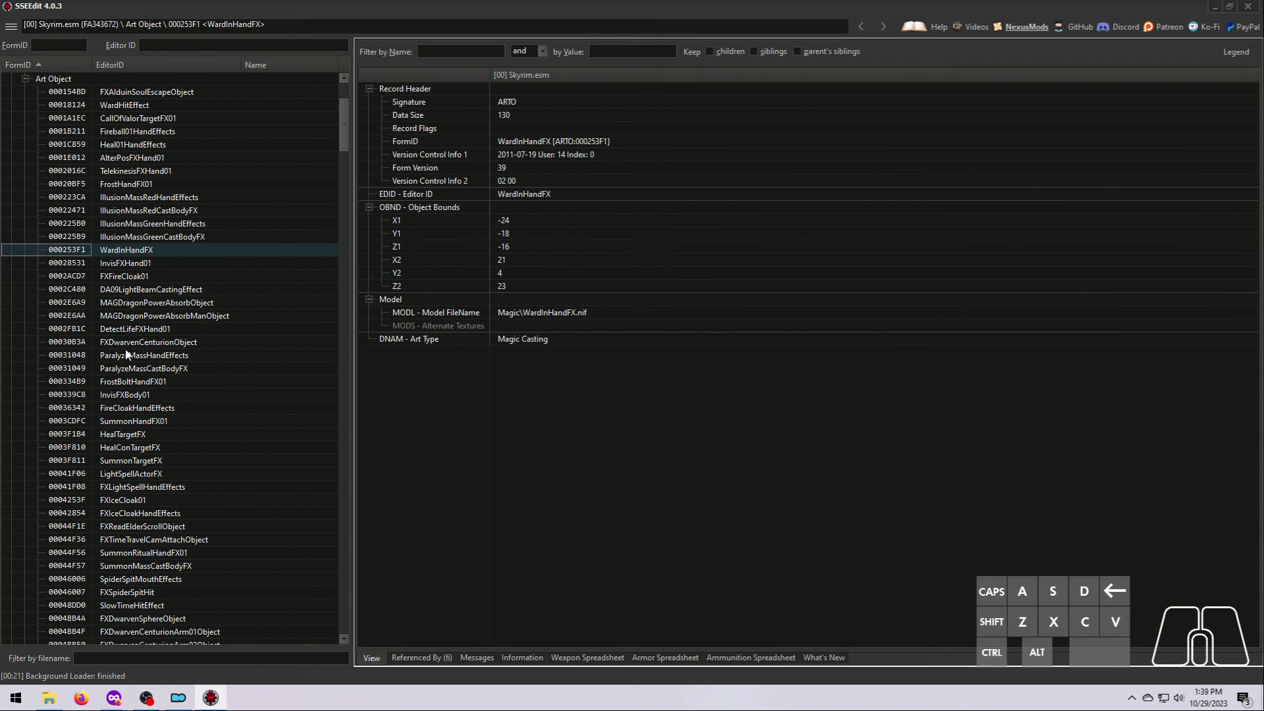
- View the ParalyzeMassCastBodyFX record, and collapse the Art Object category under Skyrim.esm
click(127, 369)
scroll(124, 364, up, 4)
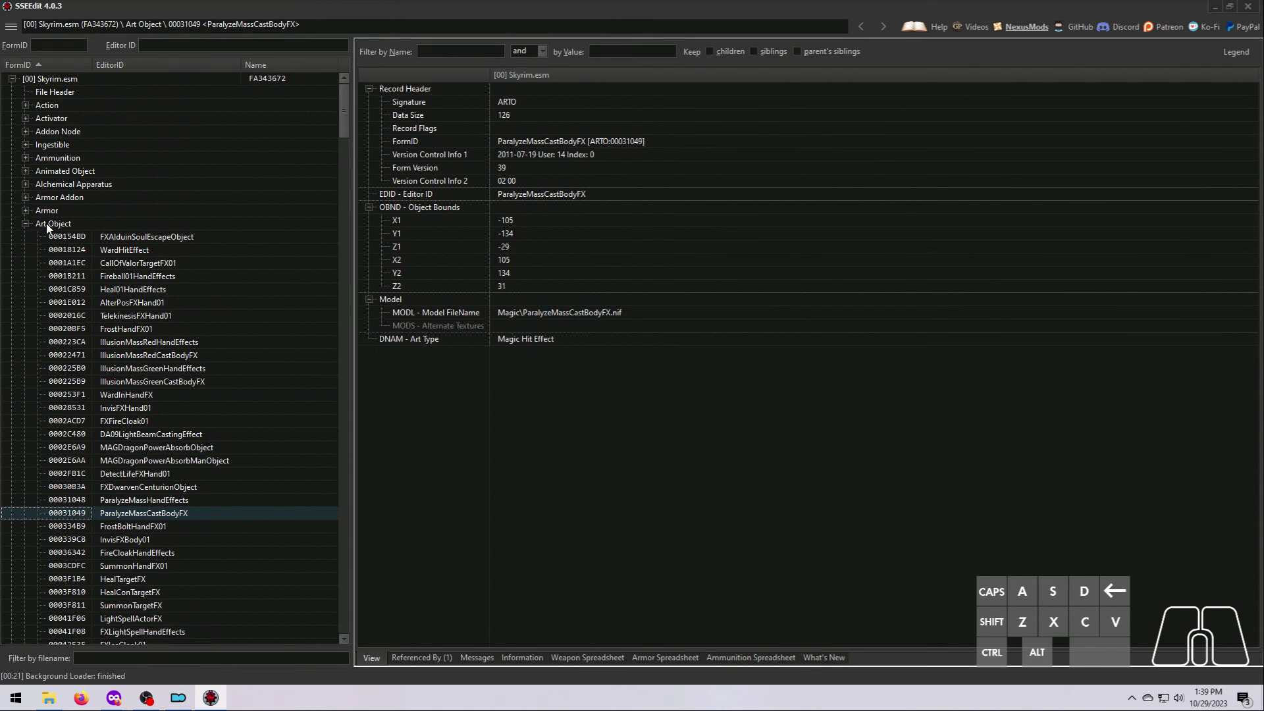
click(25, 223)
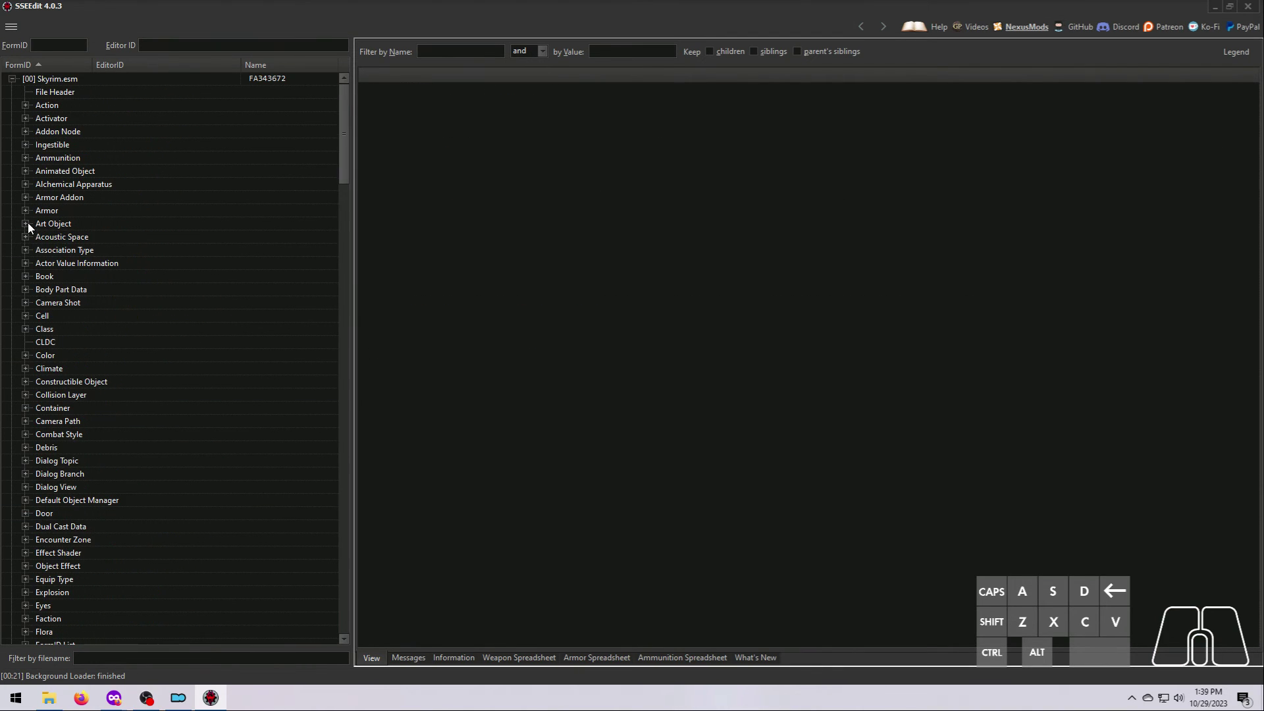
- Expand Dialog Topic, view the FFRiften10BalimundBranchTopic03 and Shout03 records, and collapse the category again
click(27, 461)
click(121, 320)
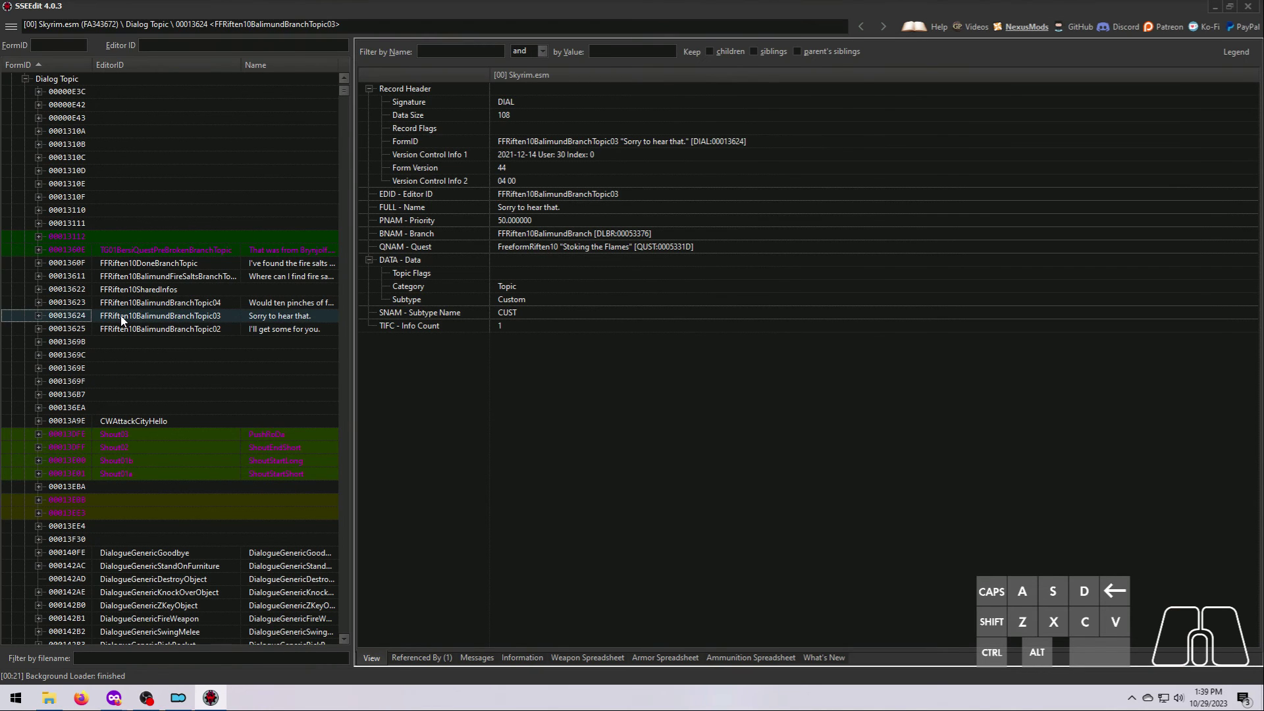
click(117, 435)
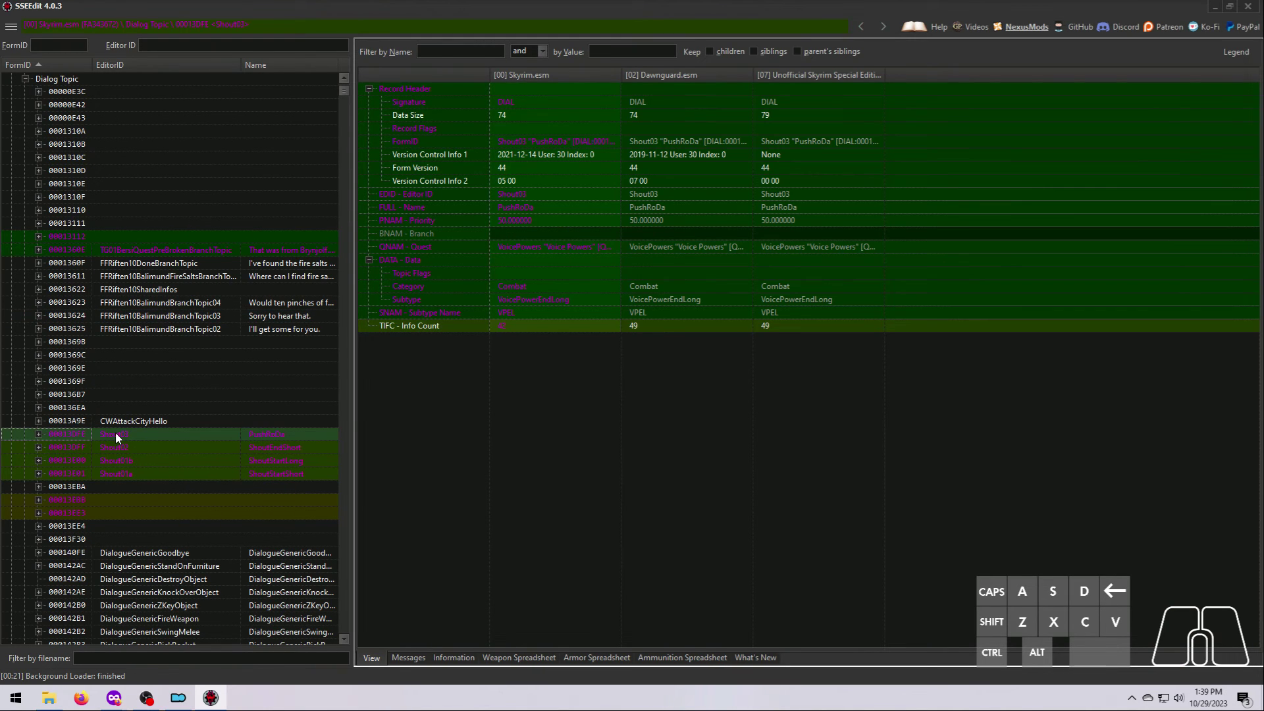
scroll(117, 432, up, 10)
click(29, 461)
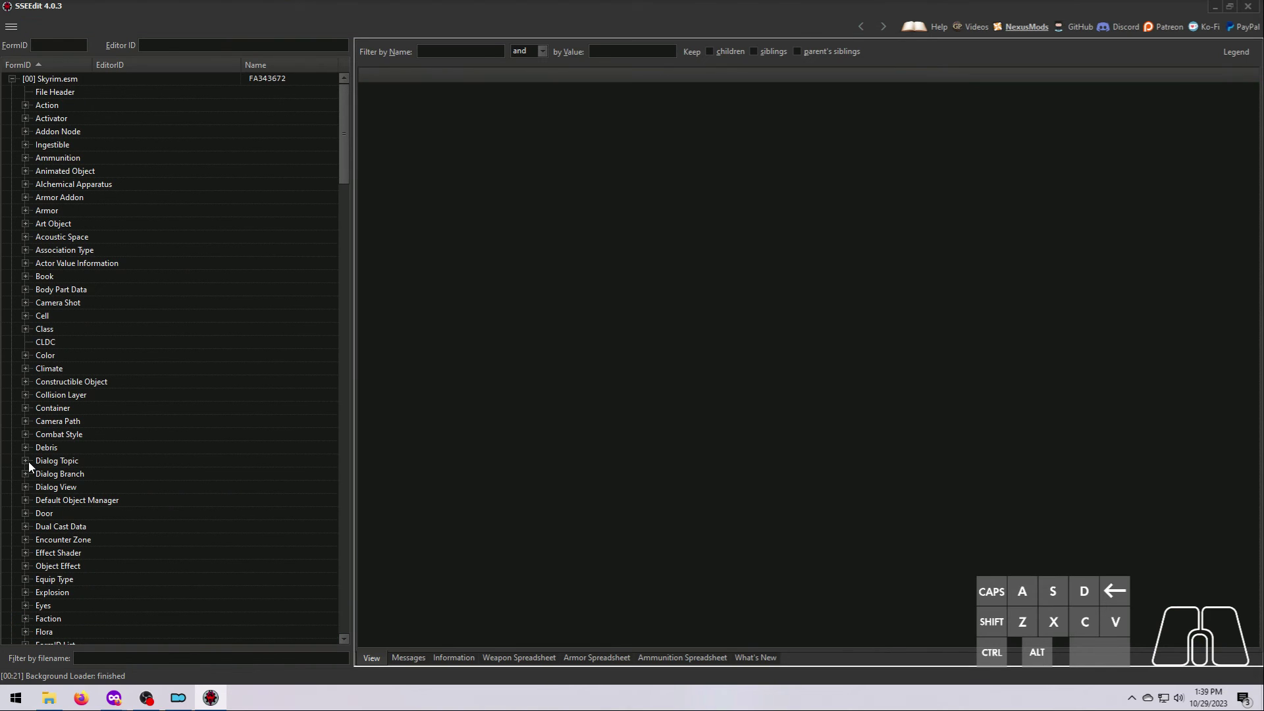
- Expand the Container category, open TreasVampireChest, review its item list and select its model file name
click(25, 407)
click(132, 396)
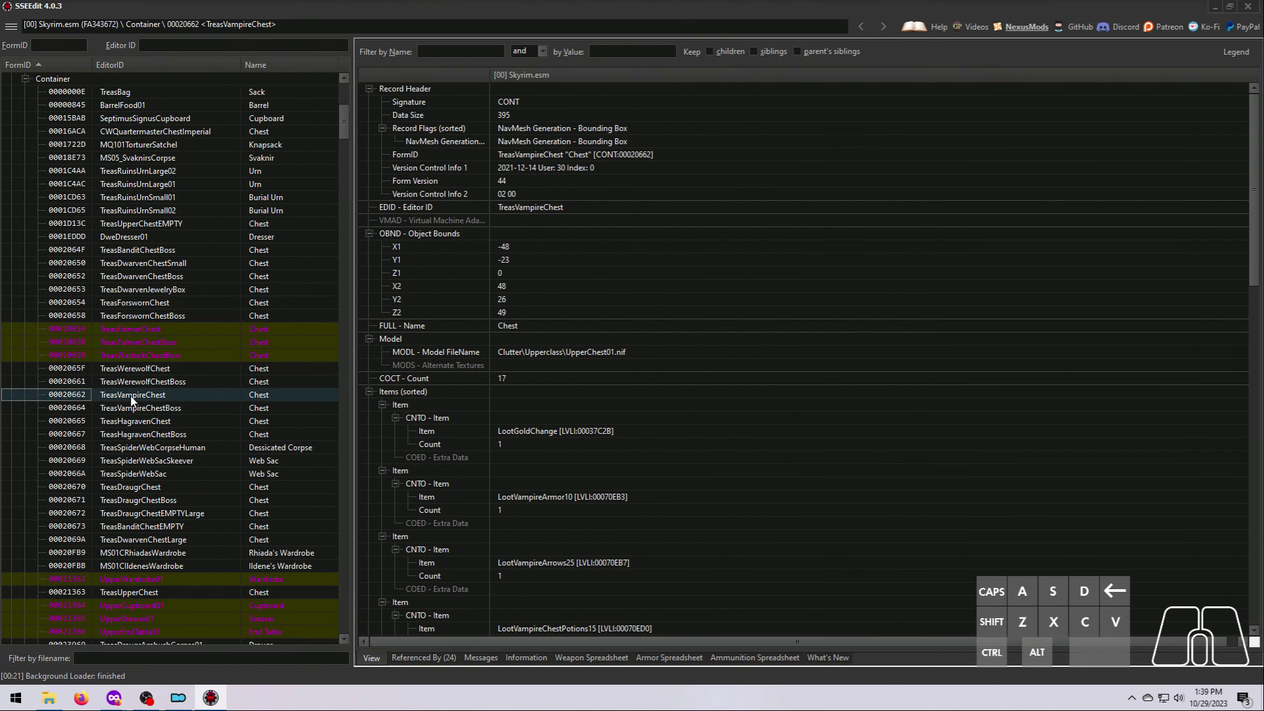
scroll(429, 386, down, 8)
scroll(434, 395, up, 7)
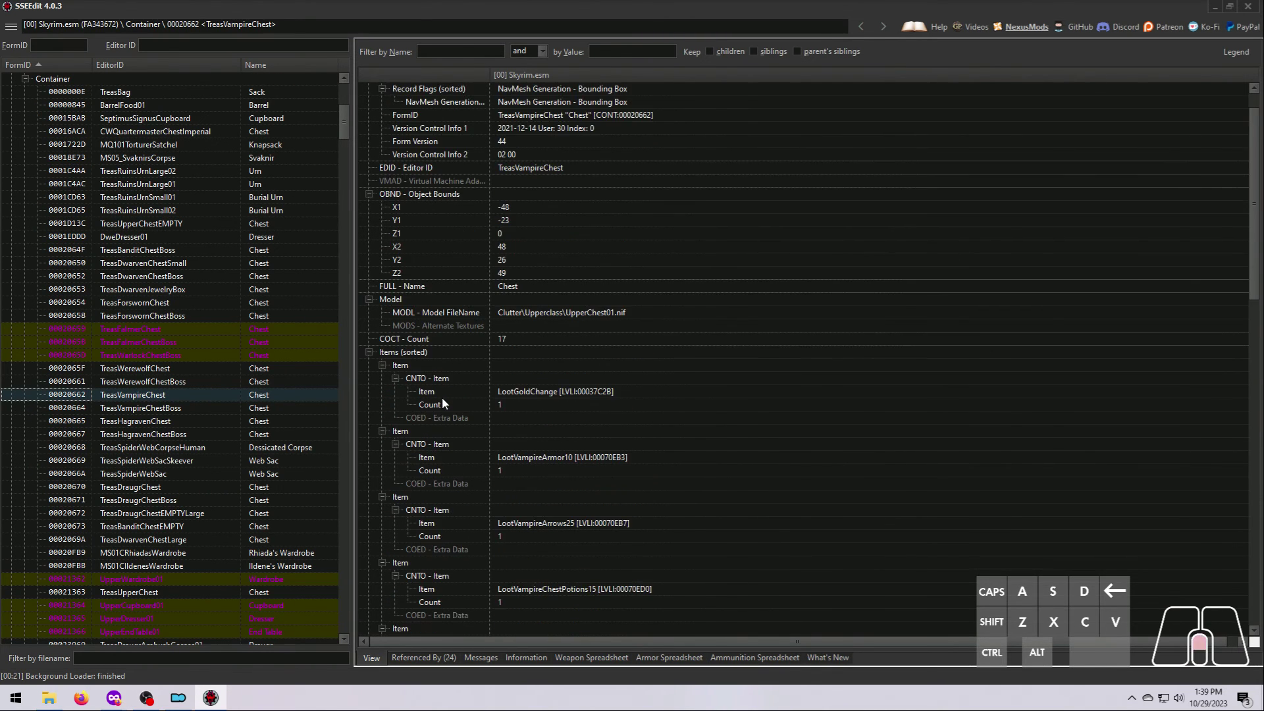
scroll(443, 403, up, 1)
click(550, 354)
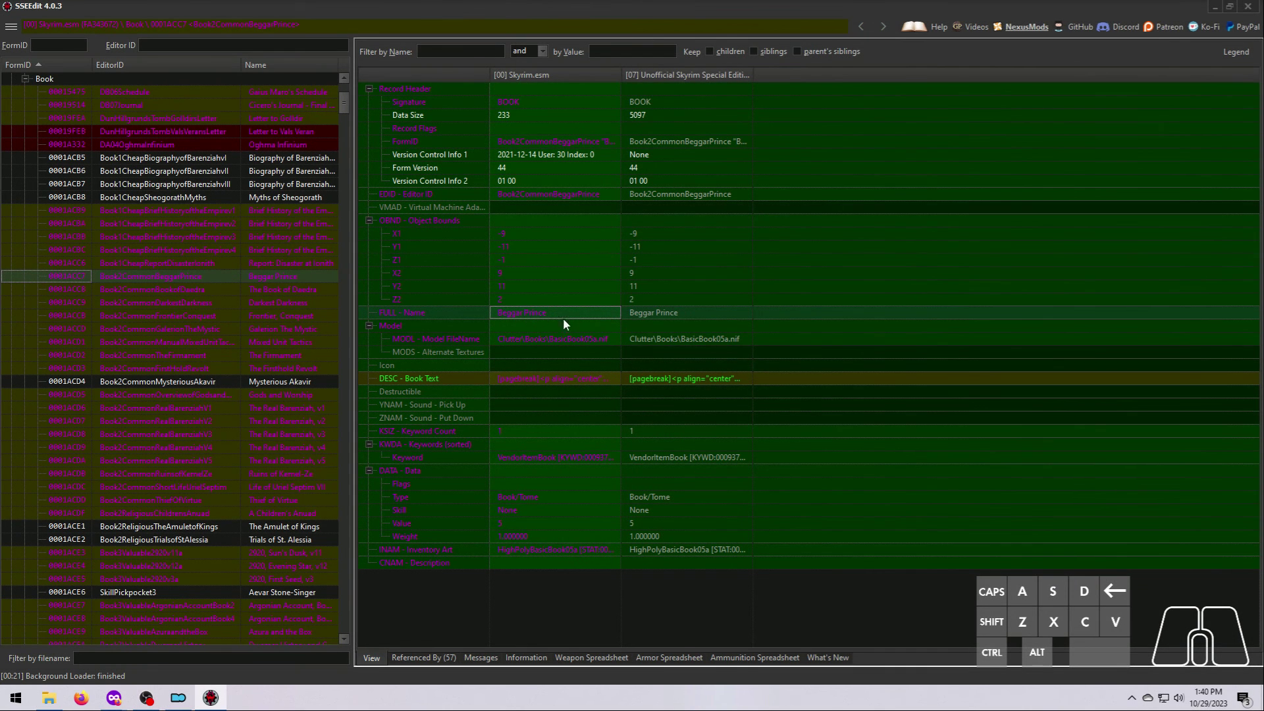
- Change the Beggar Prince book's name to "Prince of Beggars" in the Unofficial Skyrim Special Edition Patch column
click(658, 311)
click(658, 311)
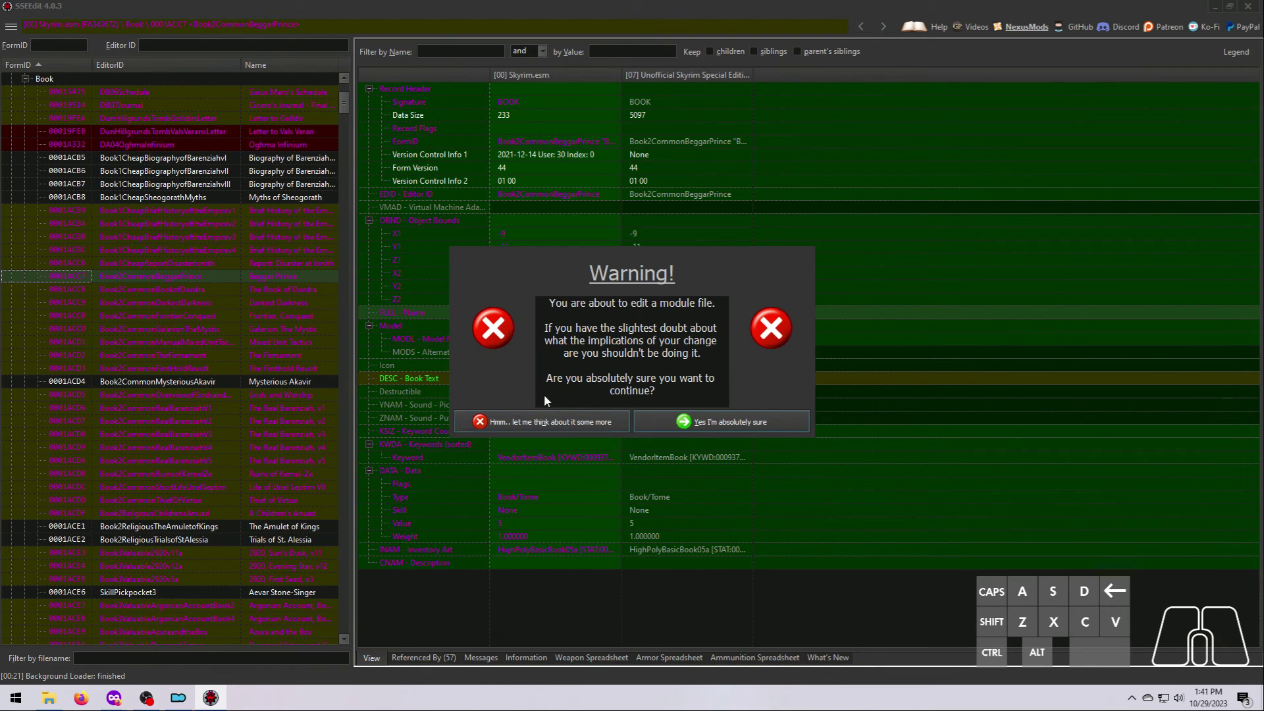
click(525, 425)
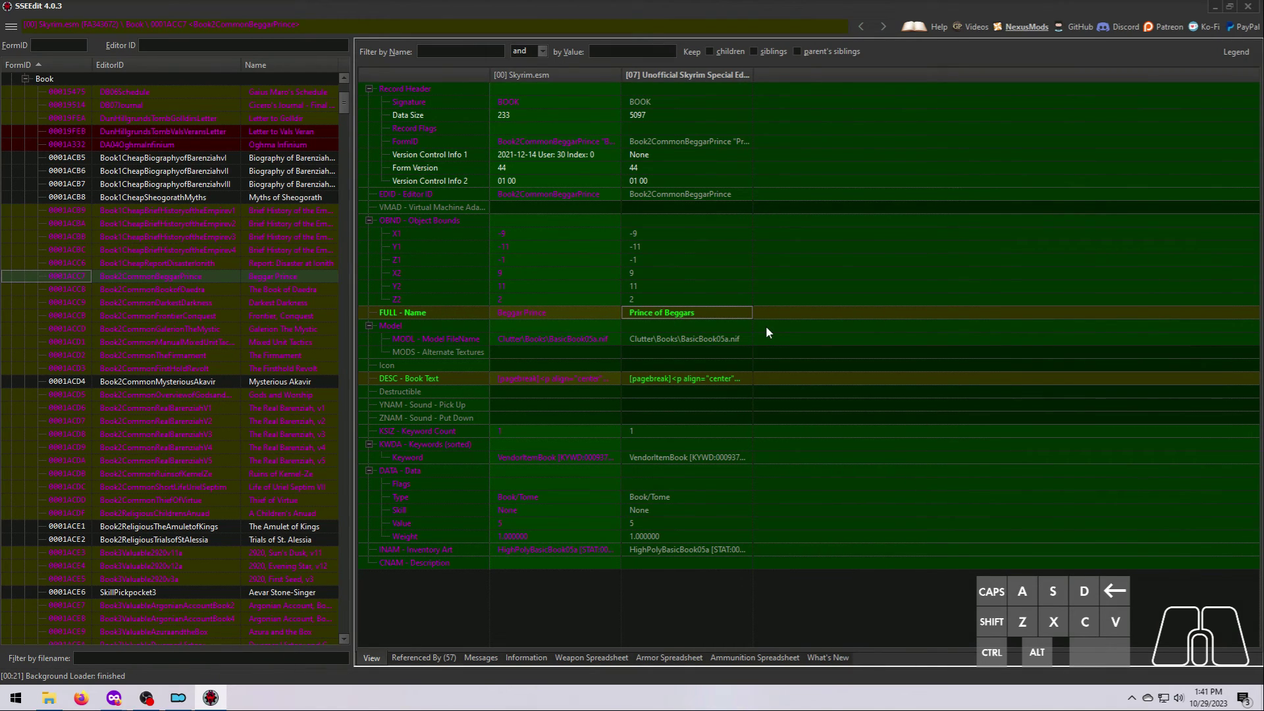
- Close SSEEdit without saving Unofficial Skyrim Special Edition Patch.esp and with plugin backup turned off
click(1250, 8)
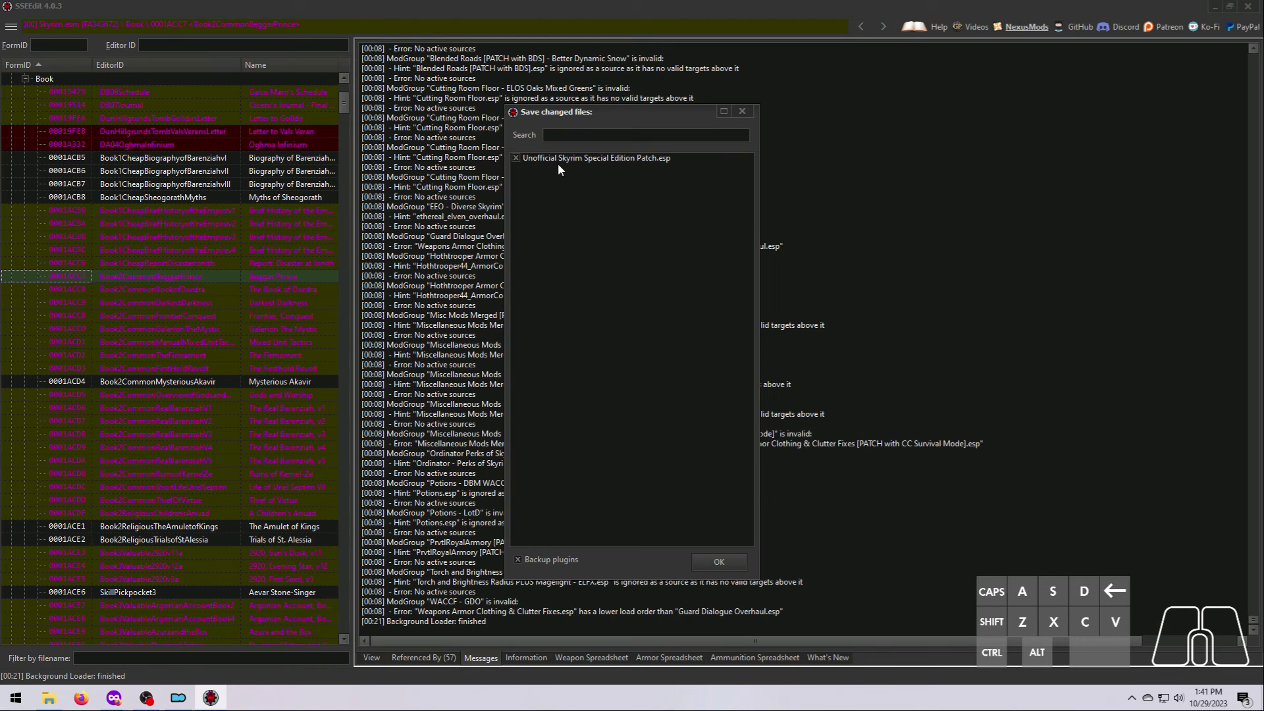
click(519, 159)
click(515, 558)
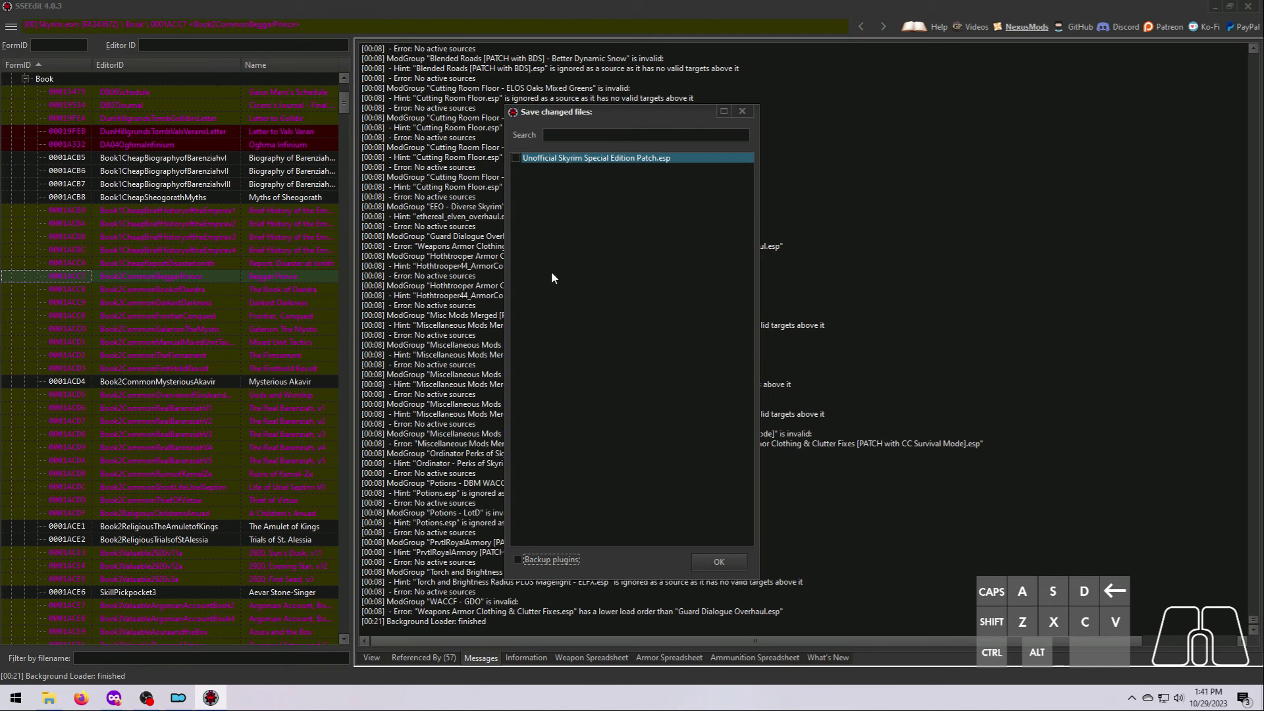
click(705, 558)
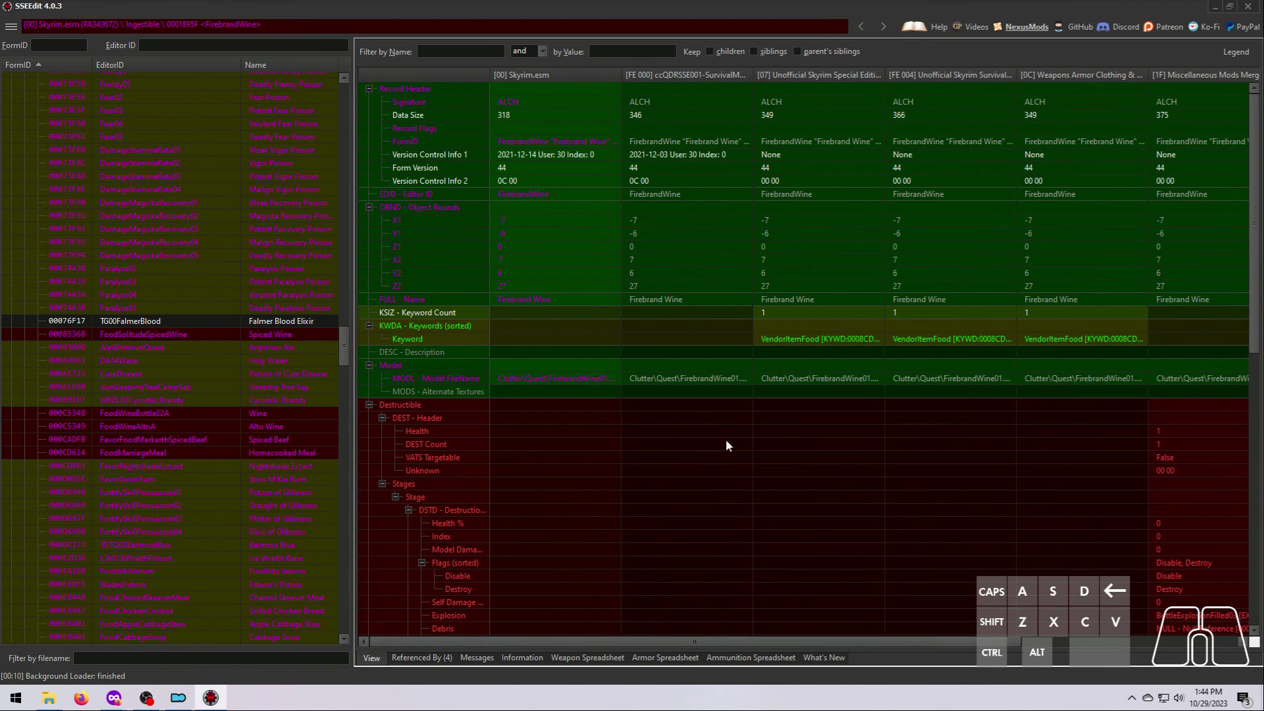
- Review the conflict colour legend and close it, and compare FirebrandWine's values in its remaining override plugins
click(1236, 53)
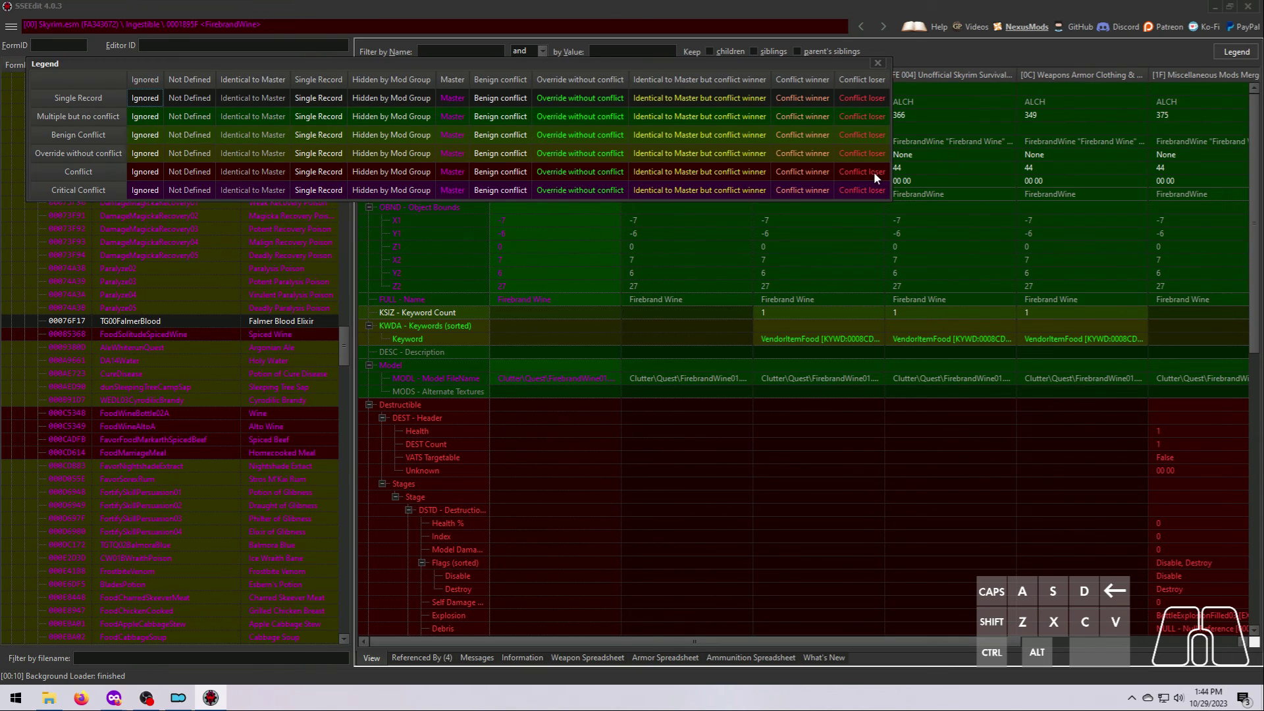
click(501, 78)
click(1233, 54)
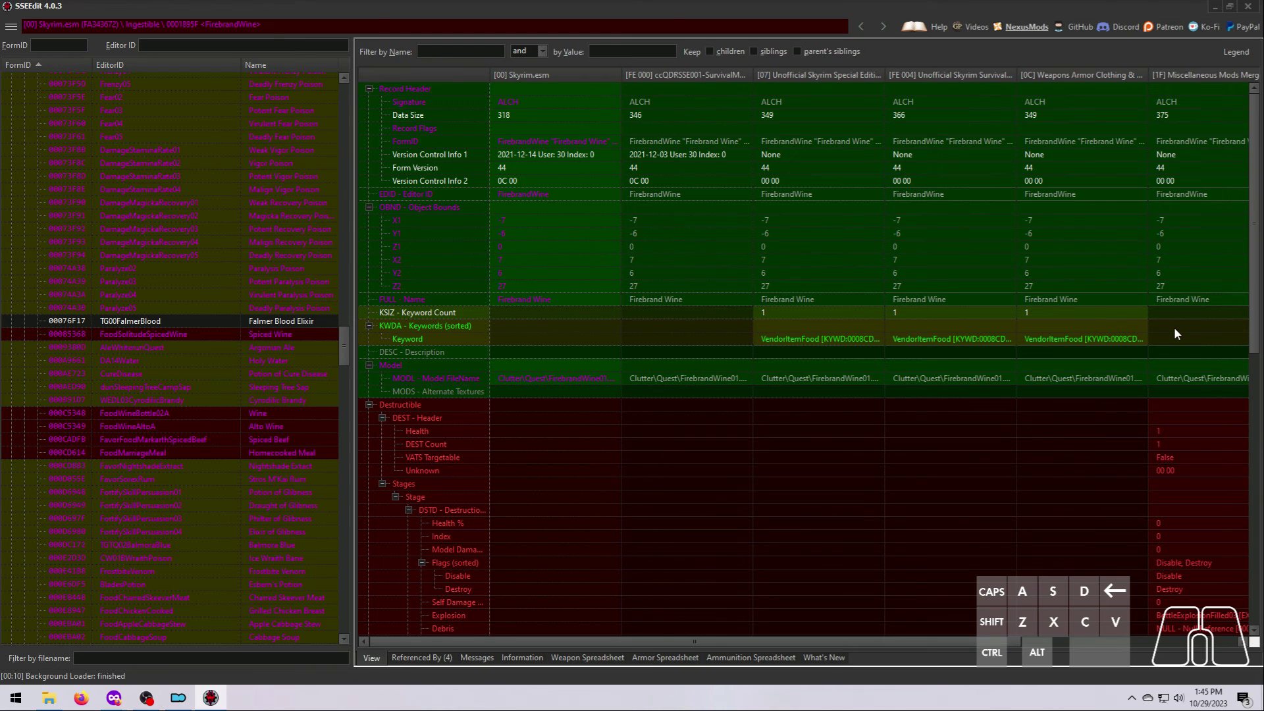
drag(1015, 643, 1230, 643)
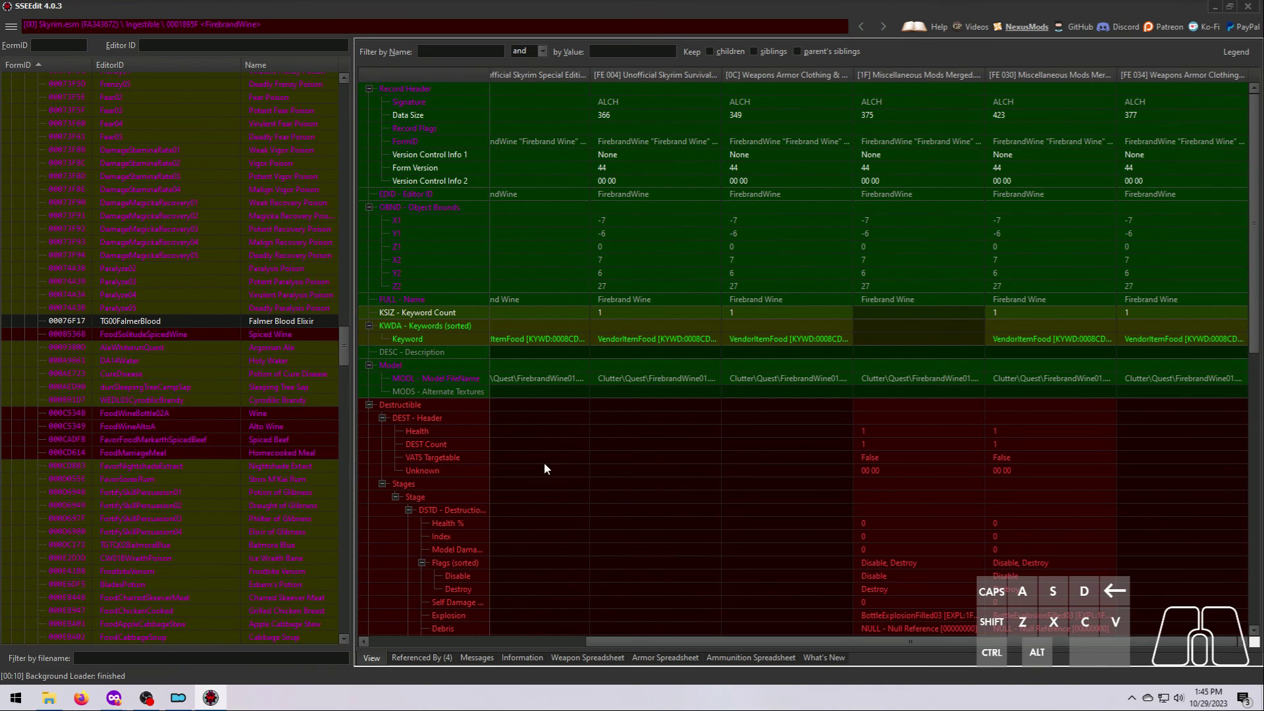
- Open the FavorFoodMarkarthSpicedBeef record, widen the Unofficial Skyrim Survival Patch.esl column and review all its properties
click(269, 439)
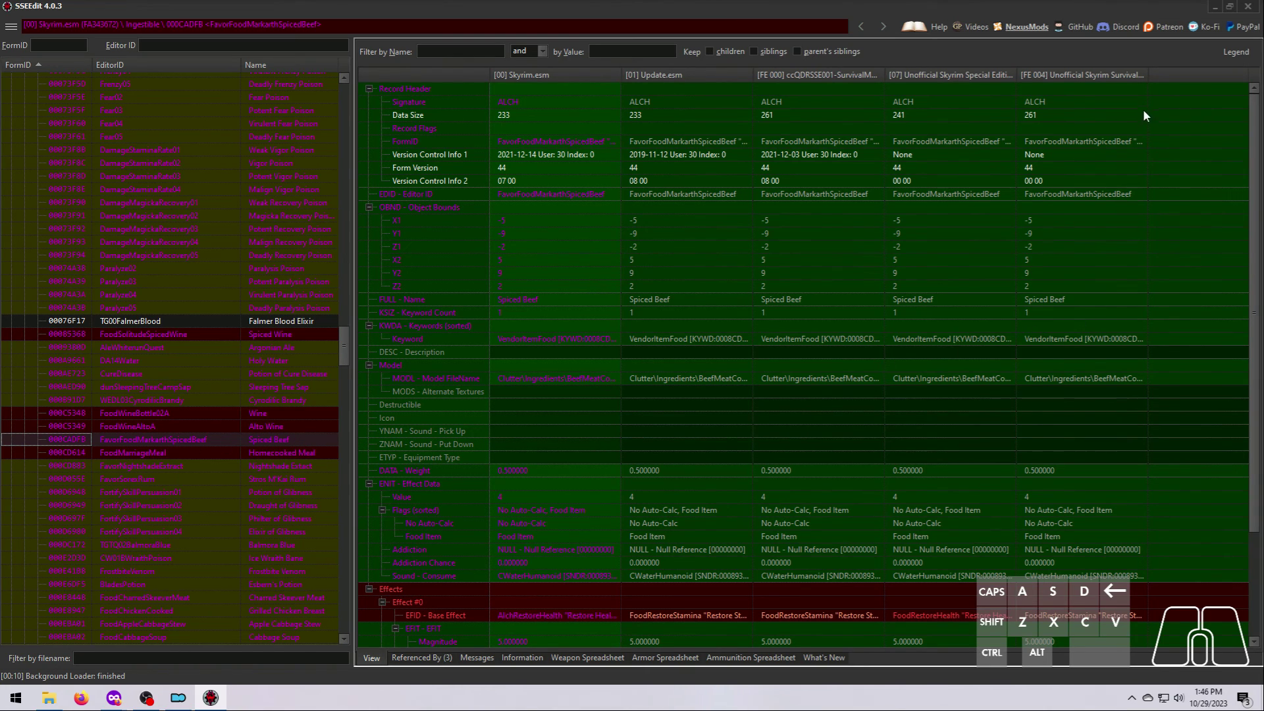
drag(1150, 75, 1206, 75)
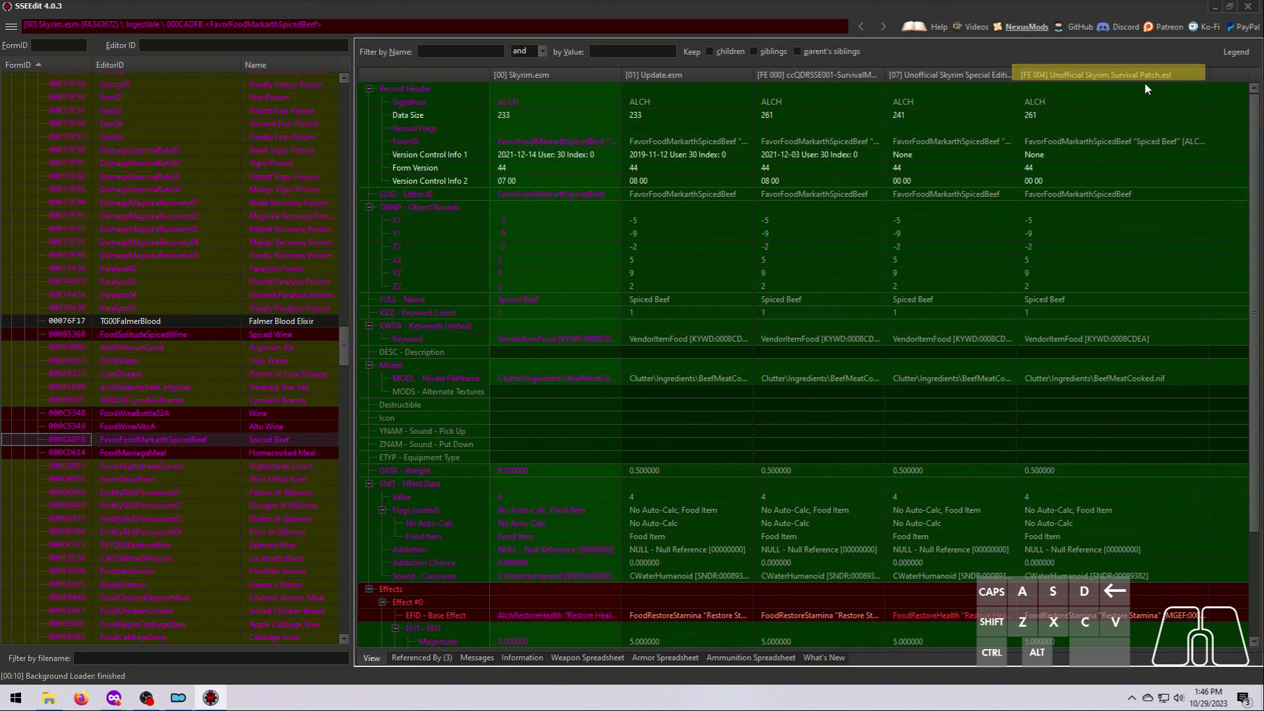
scroll(1092, 389, down, 3)
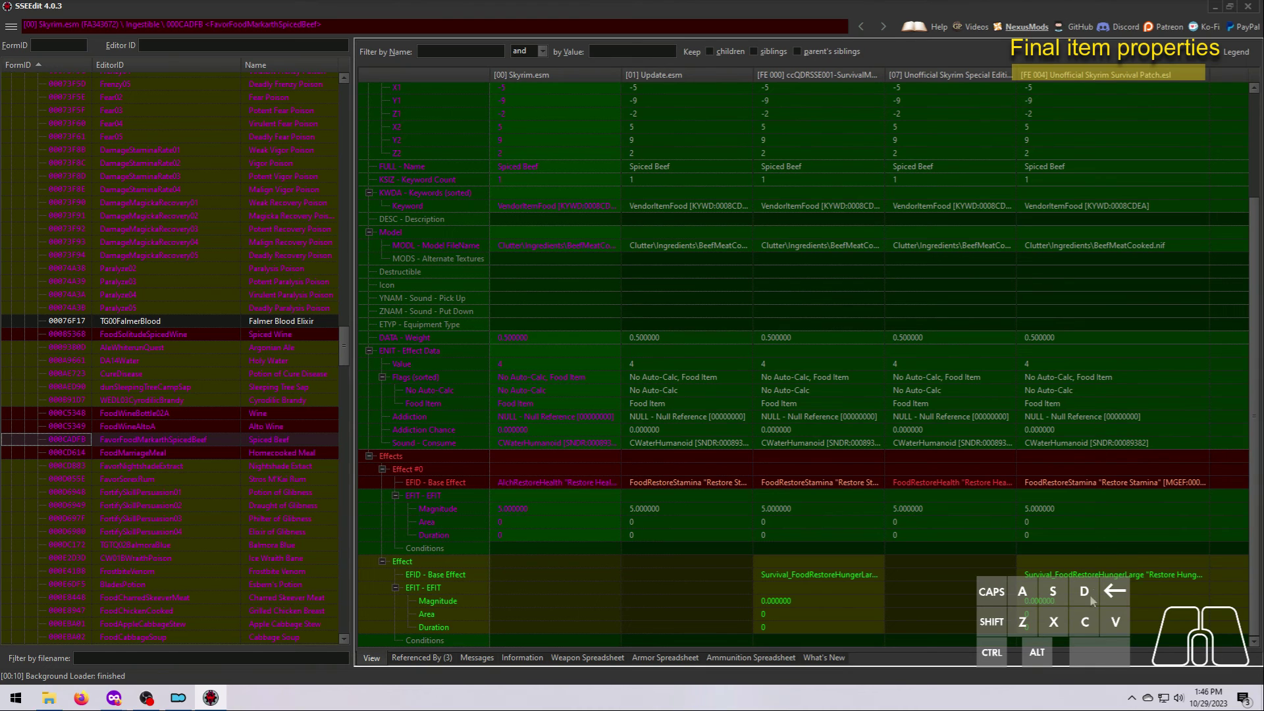
scroll(1094, 456, up, 3)
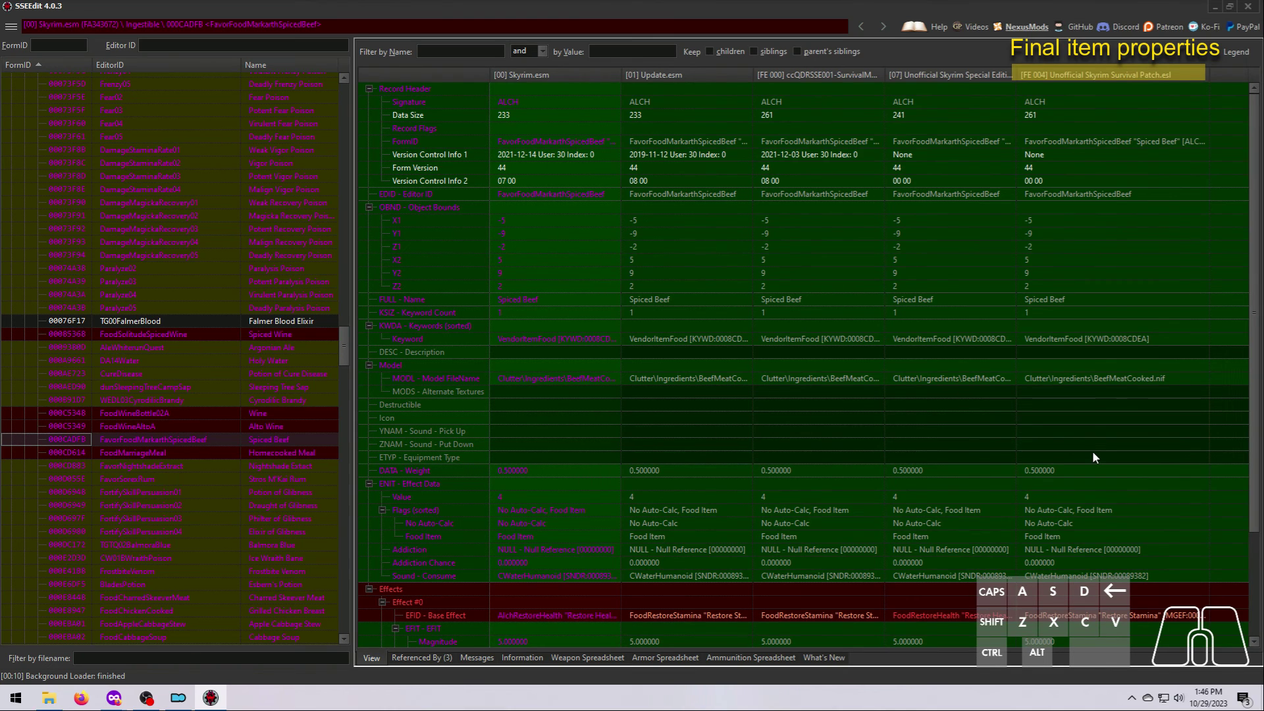
- Compare Spiced Beef's Effects section in Skyrim.esm with the values in its overriding plugins
scroll(1094, 457, down, 2)
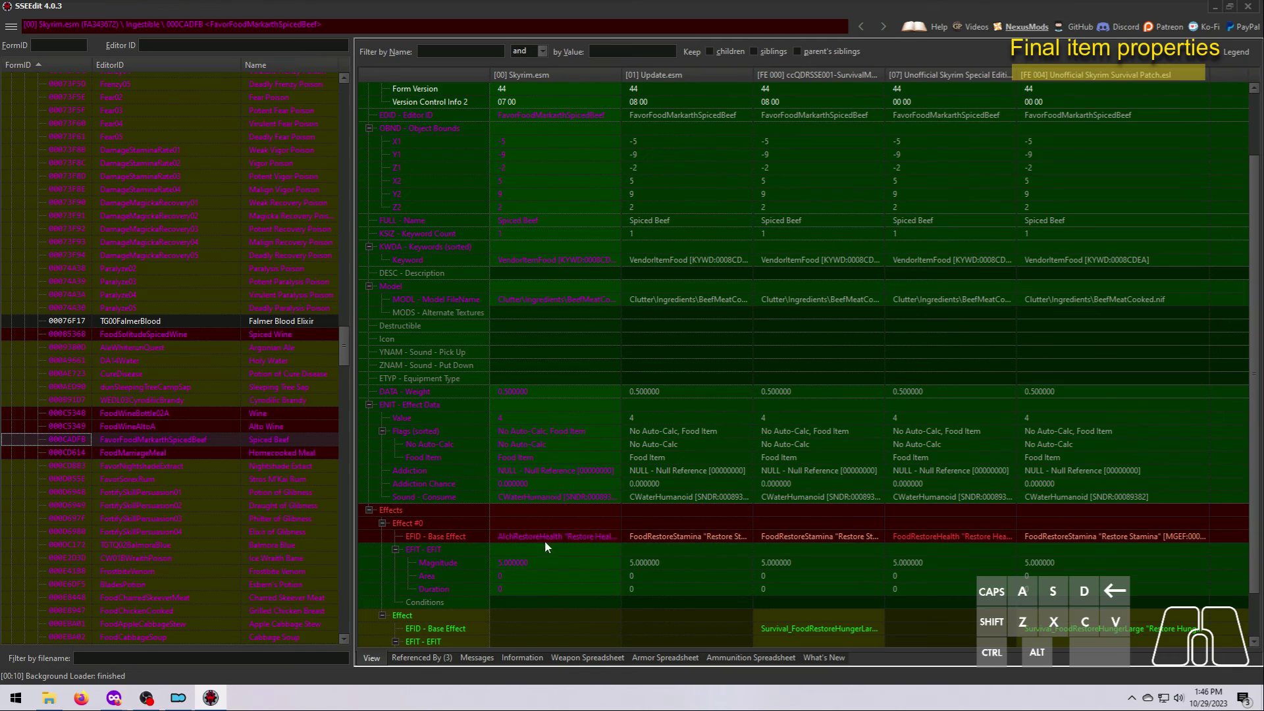
scroll(531, 568, down, 2)
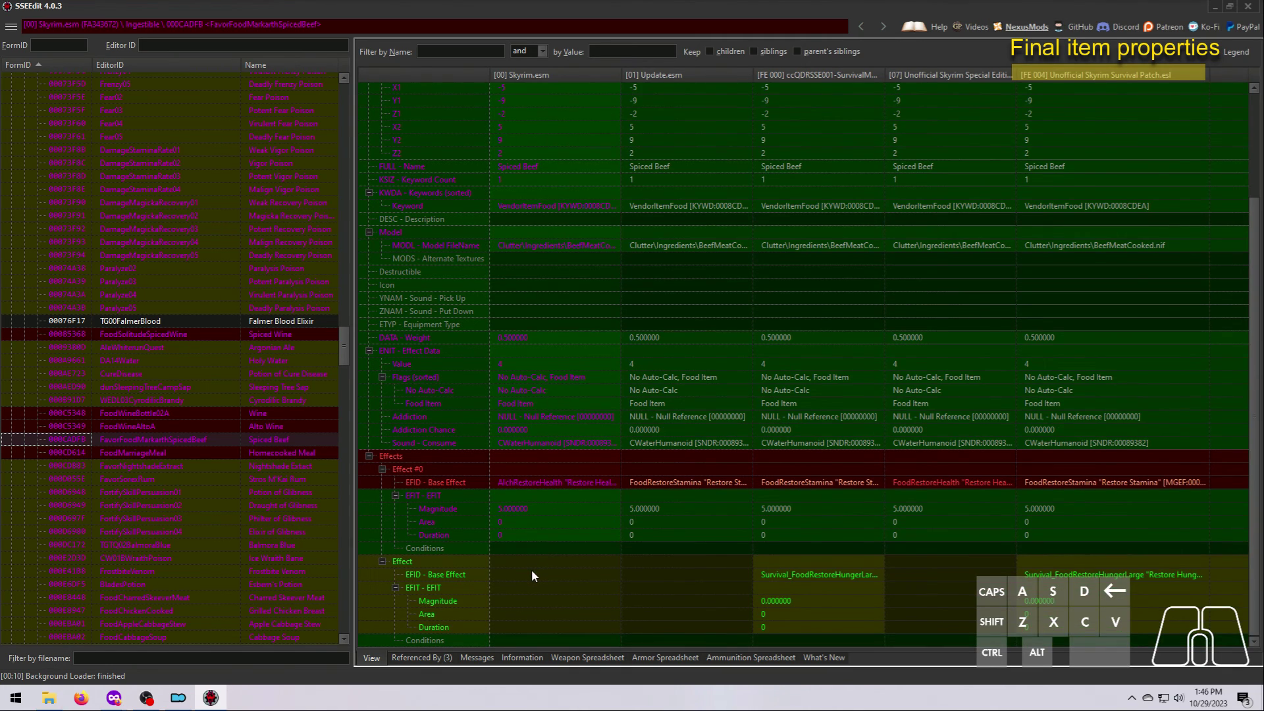
scroll(531, 571, up, 3)
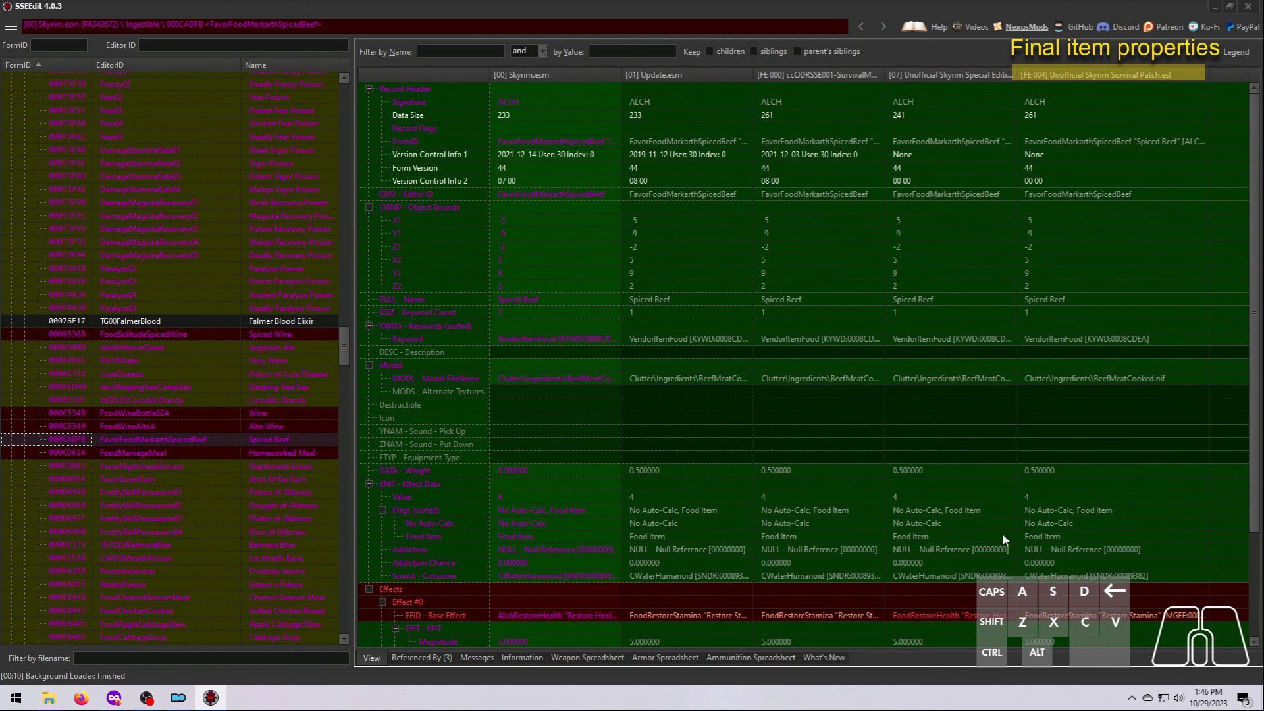
scroll(1002, 536, down, 3)
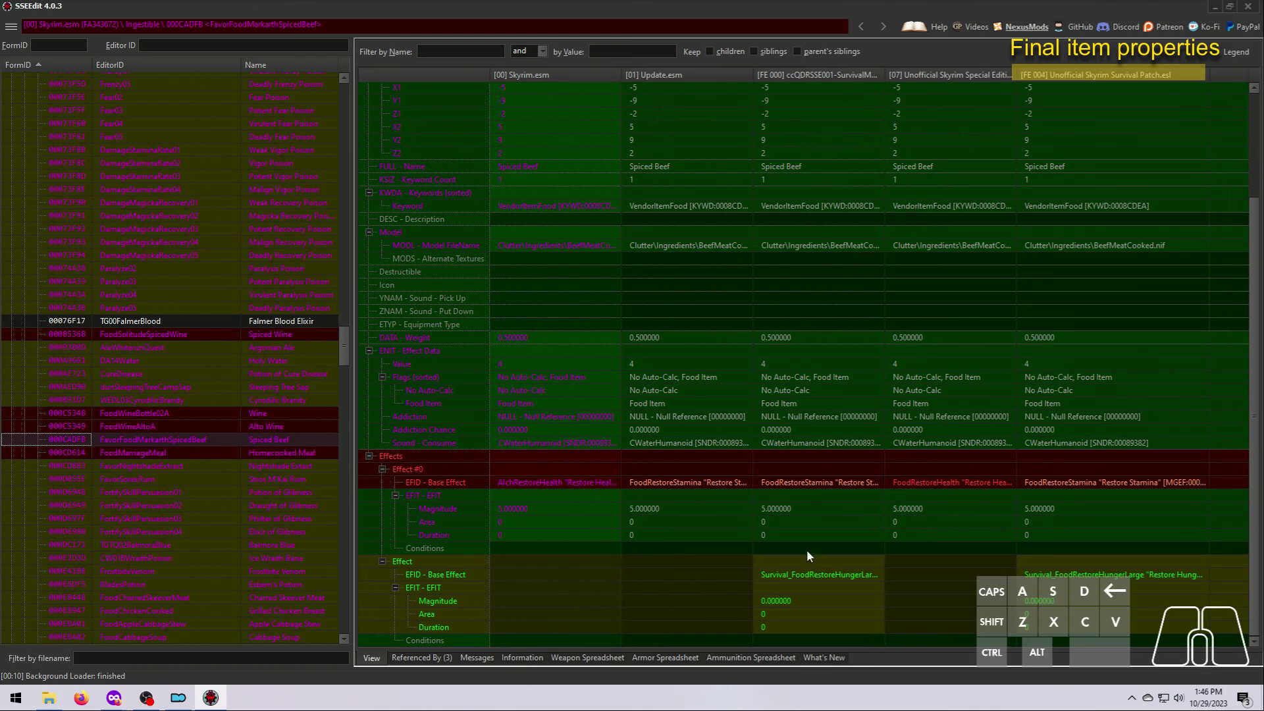
- Widen the ccQDRSSE001-SurvivalMode.esl and Unofficial Skyrim Special Edition Patch.esp columns and compare Spiced Beef's base effects up to the last plugin
drag(887, 73, 935, 74)
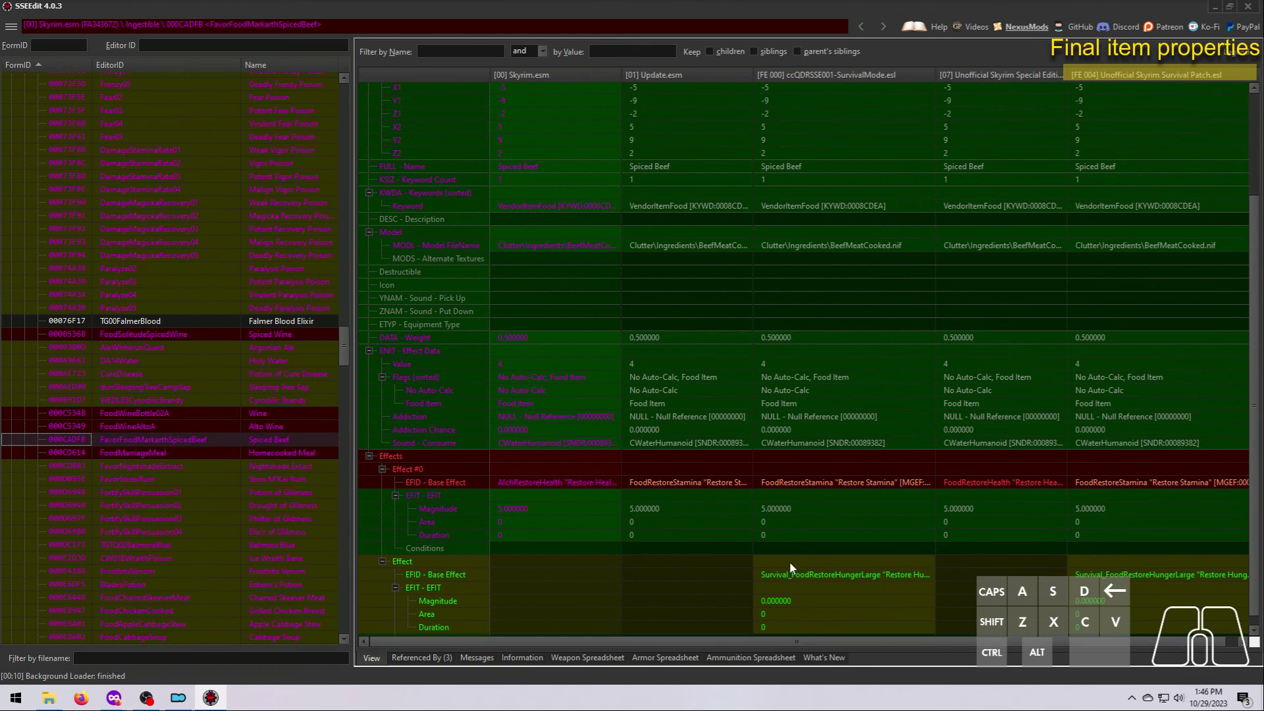
scroll(810, 606, down, 1)
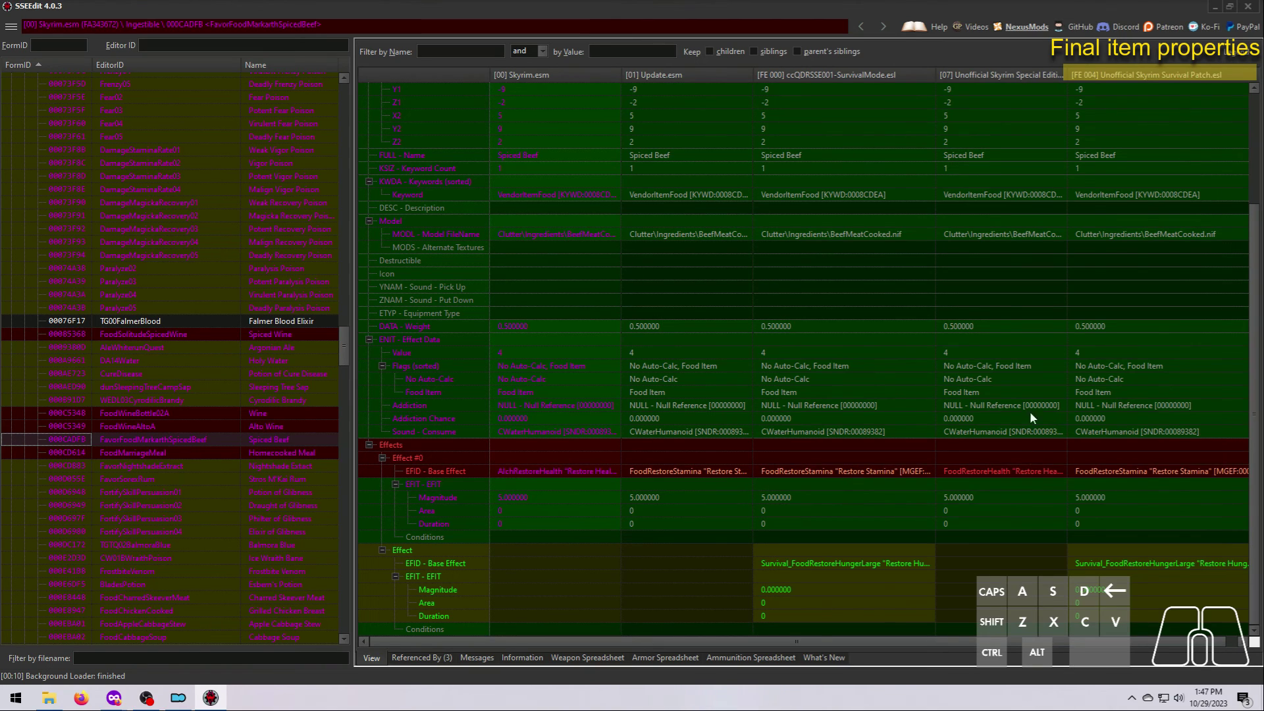
drag(1067, 75, 1111, 71)
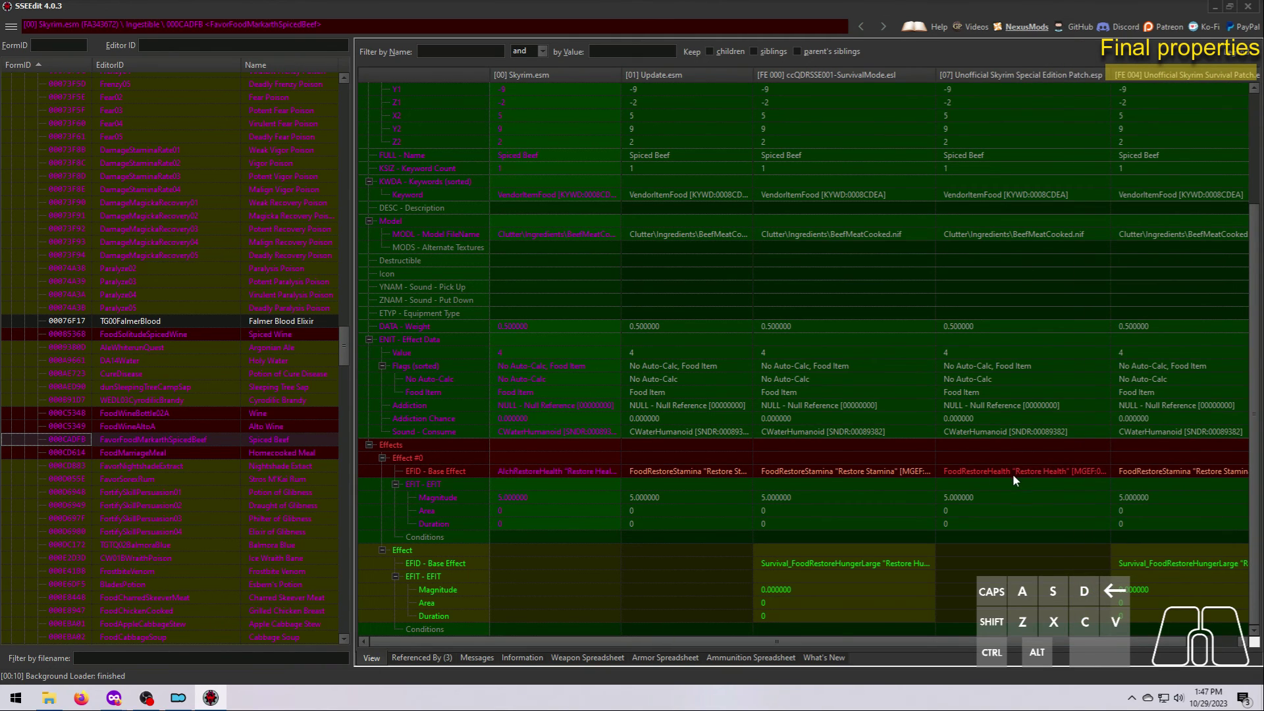
drag(1085, 642, 1136, 647)
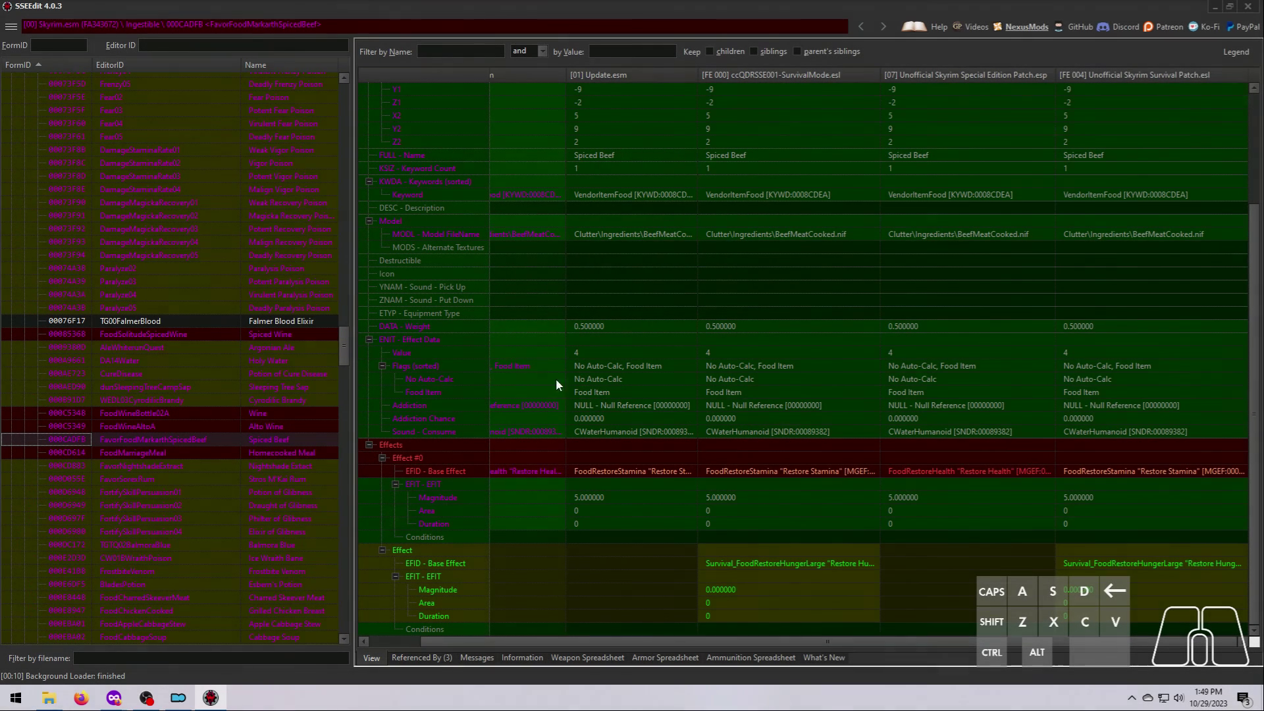
- Expand Simply for Practice.esp and its Armor Addon category, and open the MomTutorialBeltAA record
drag(345, 341, 347, 634)
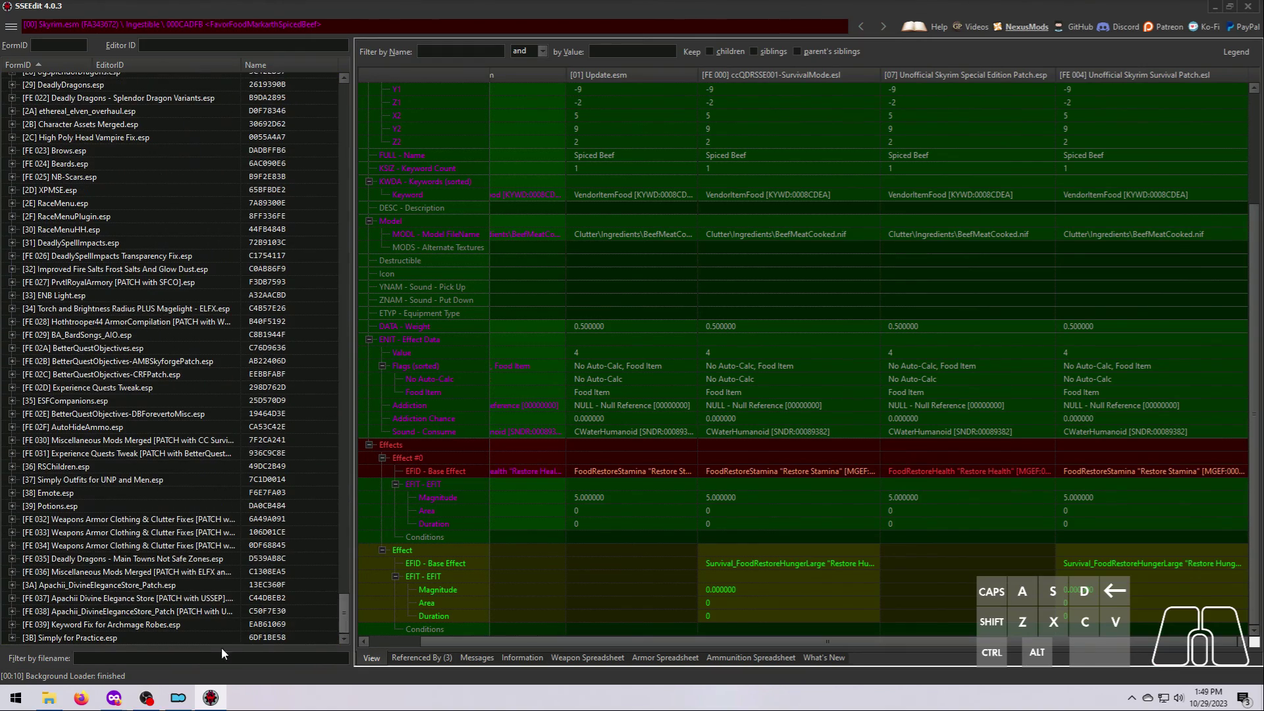
click(13, 638)
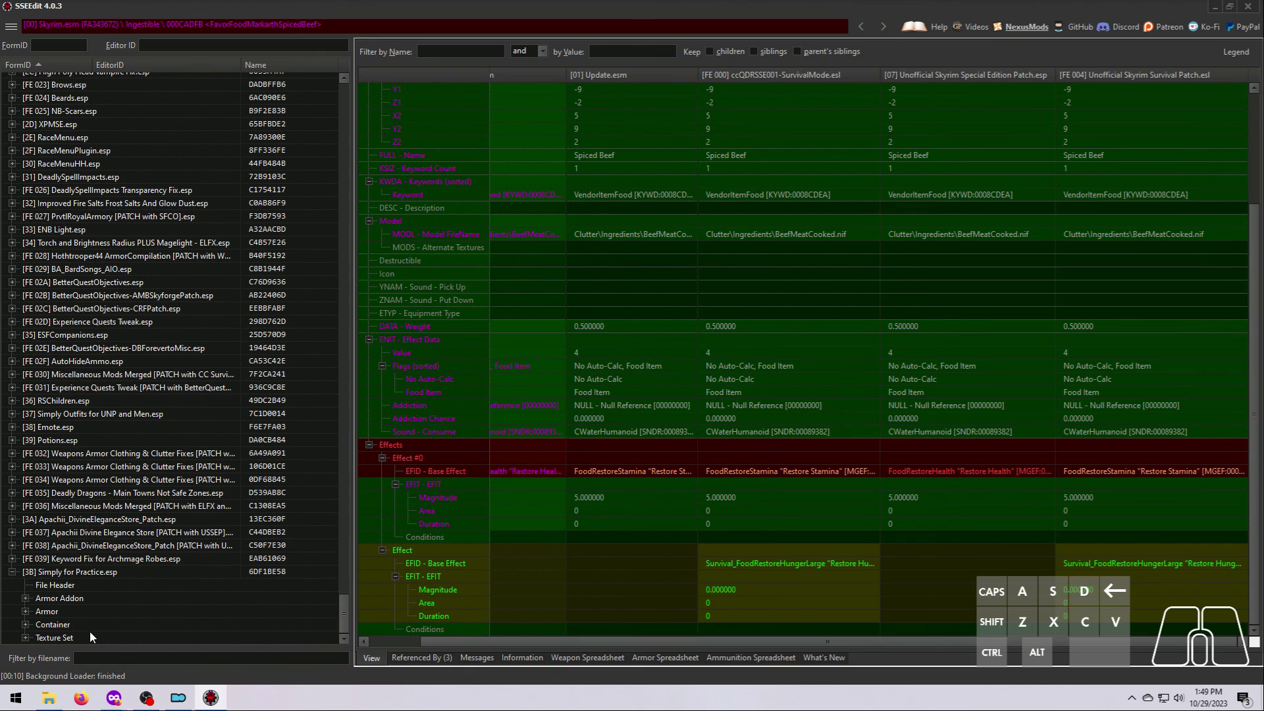
click(25, 597)
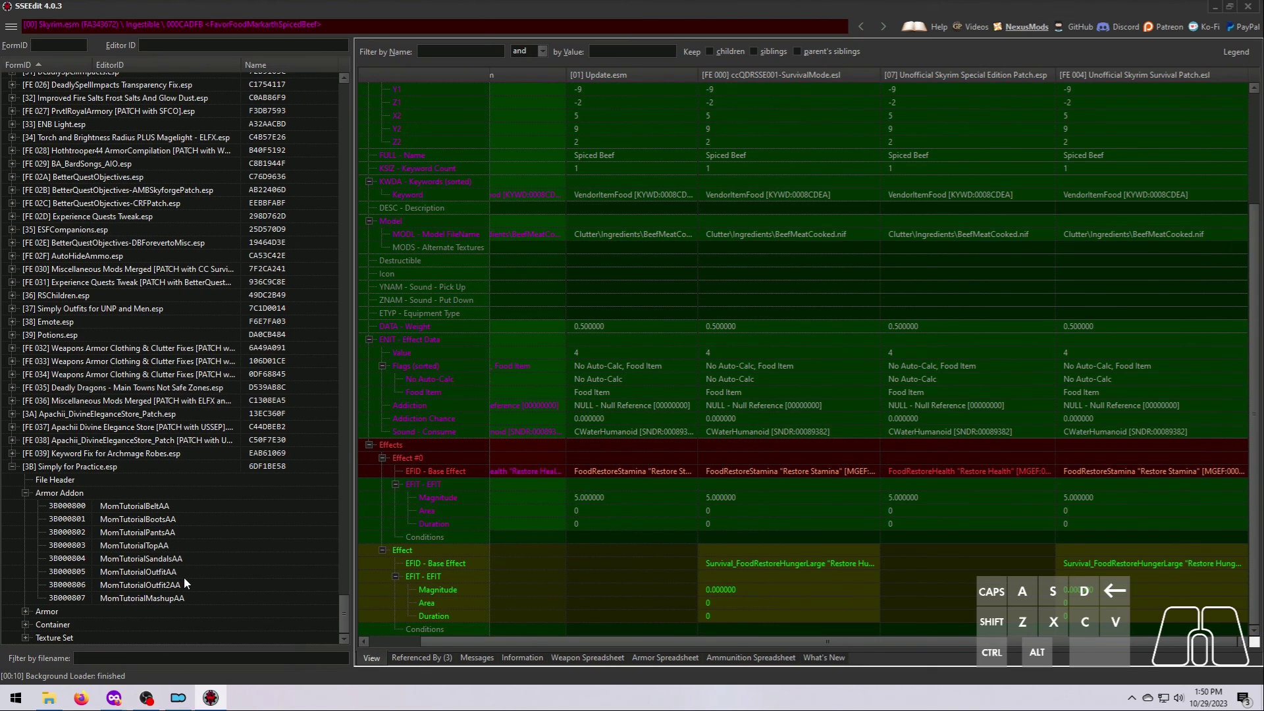
click(144, 507)
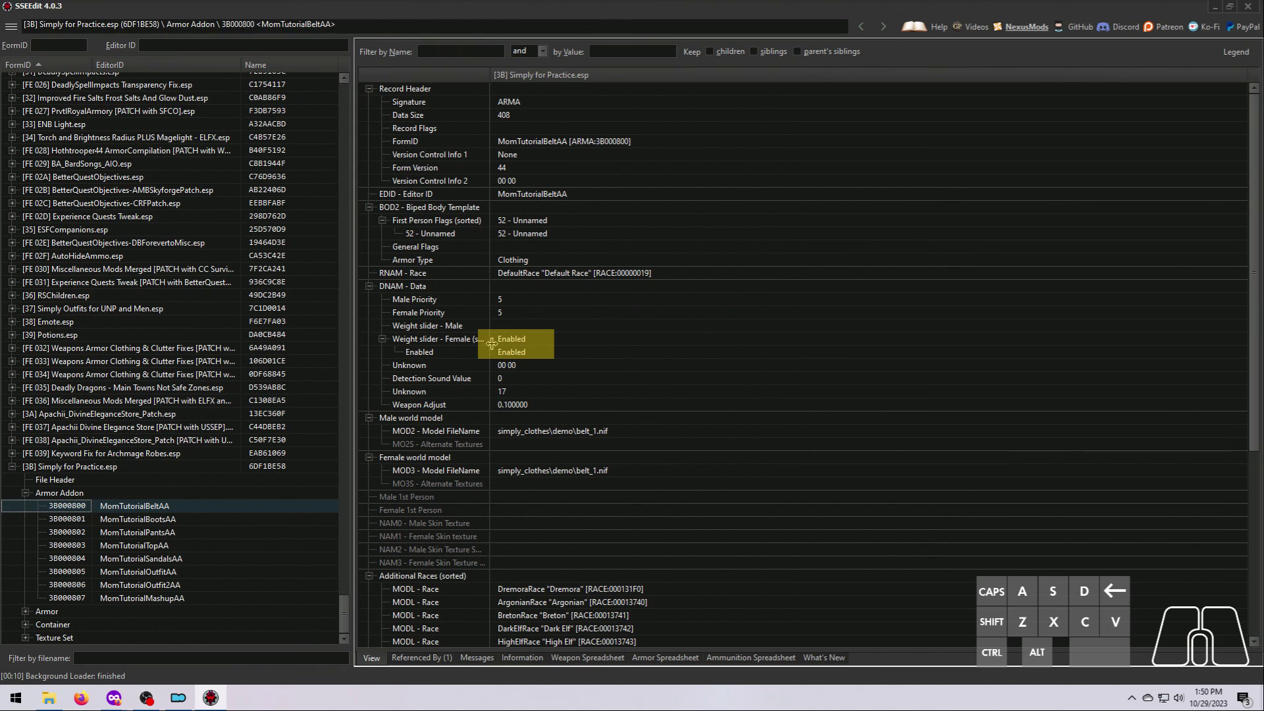
- Widen the property name column and review MomTutorialBeltAA's model file names and Additional Races list
drag(491, 343, 518, 343)
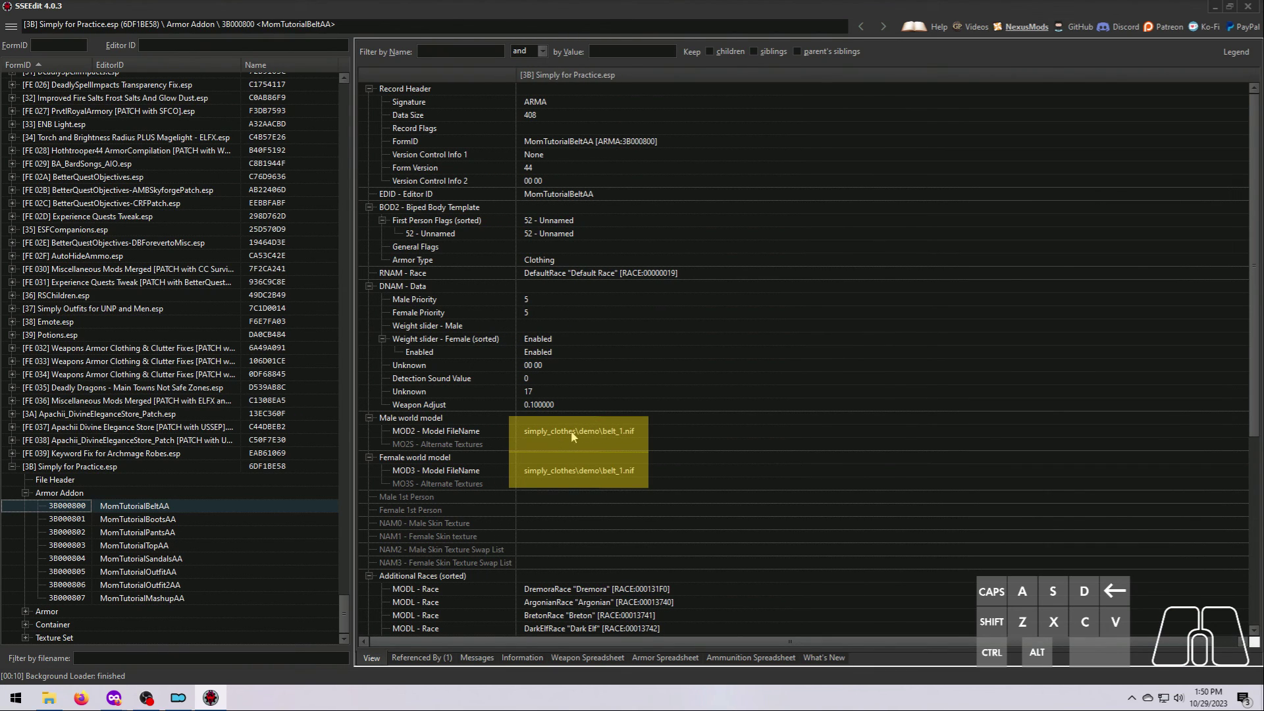
scroll(585, 479, down, 5)
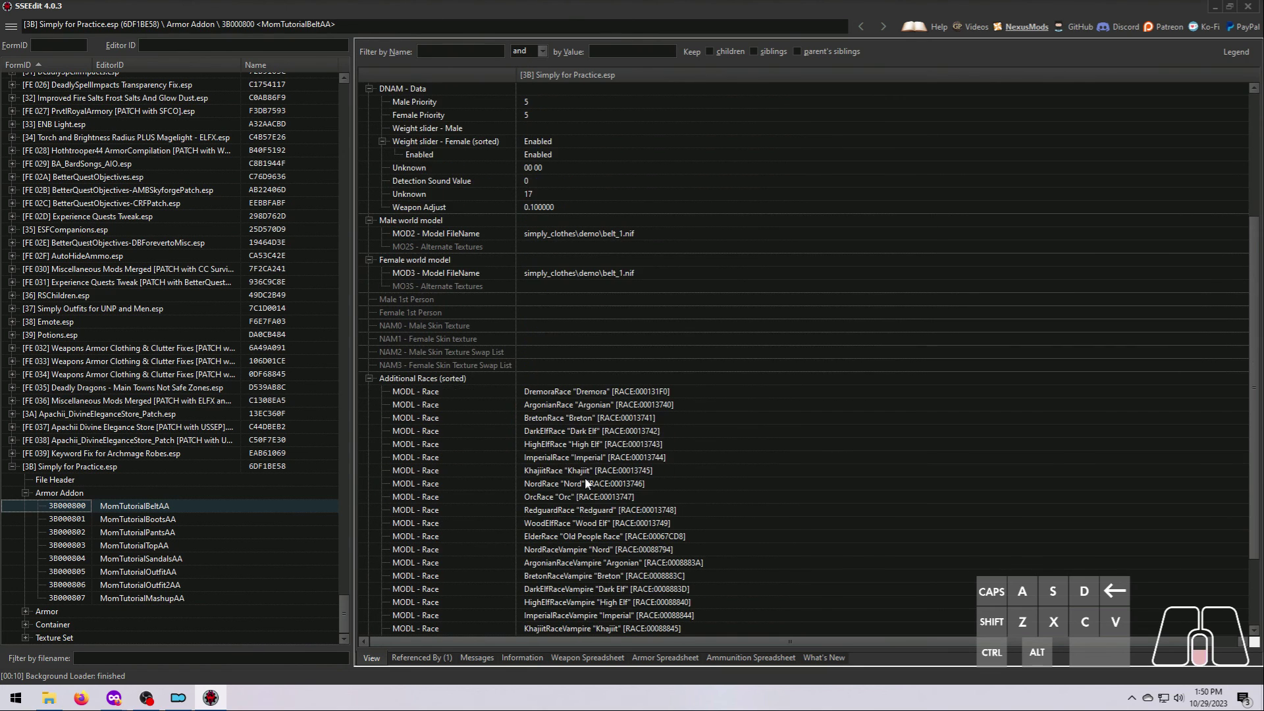
scroll(586, 481, down, 3)
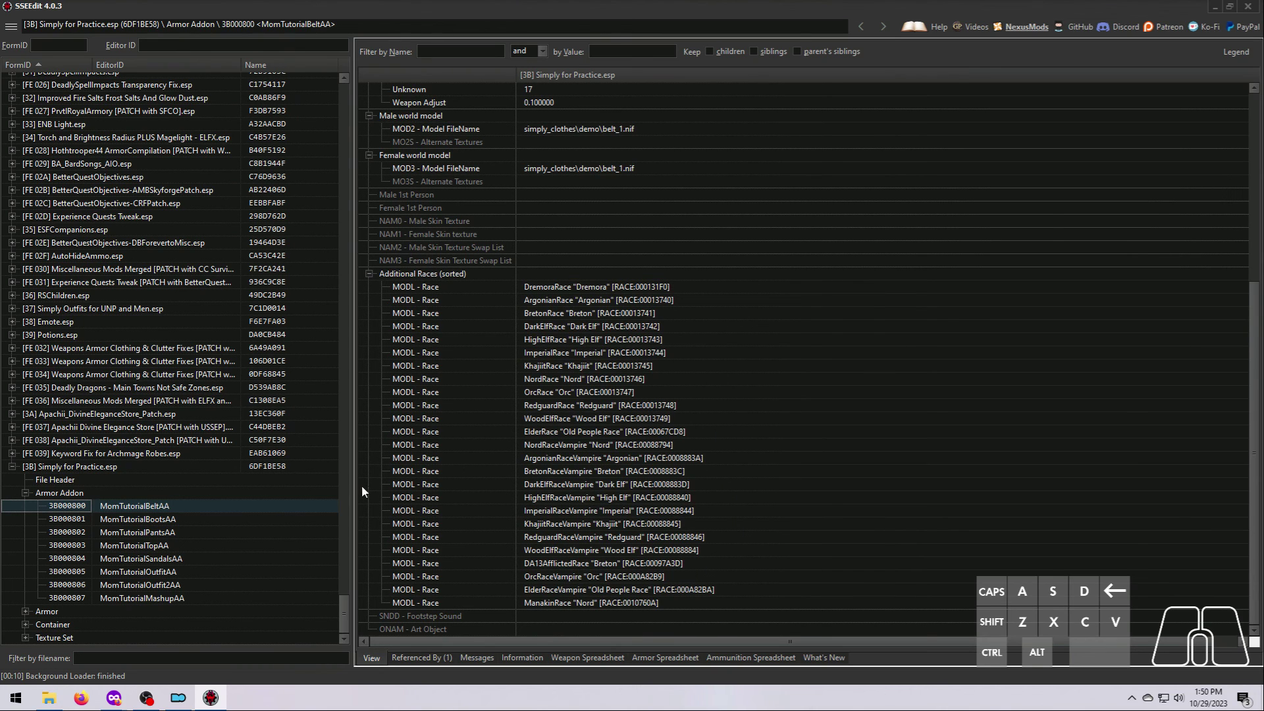
- Expand the Armor category of Simply for Practice.esp and review MomTutorialBelt's name, biped slot, keywords and armature reference
click(26, 610)
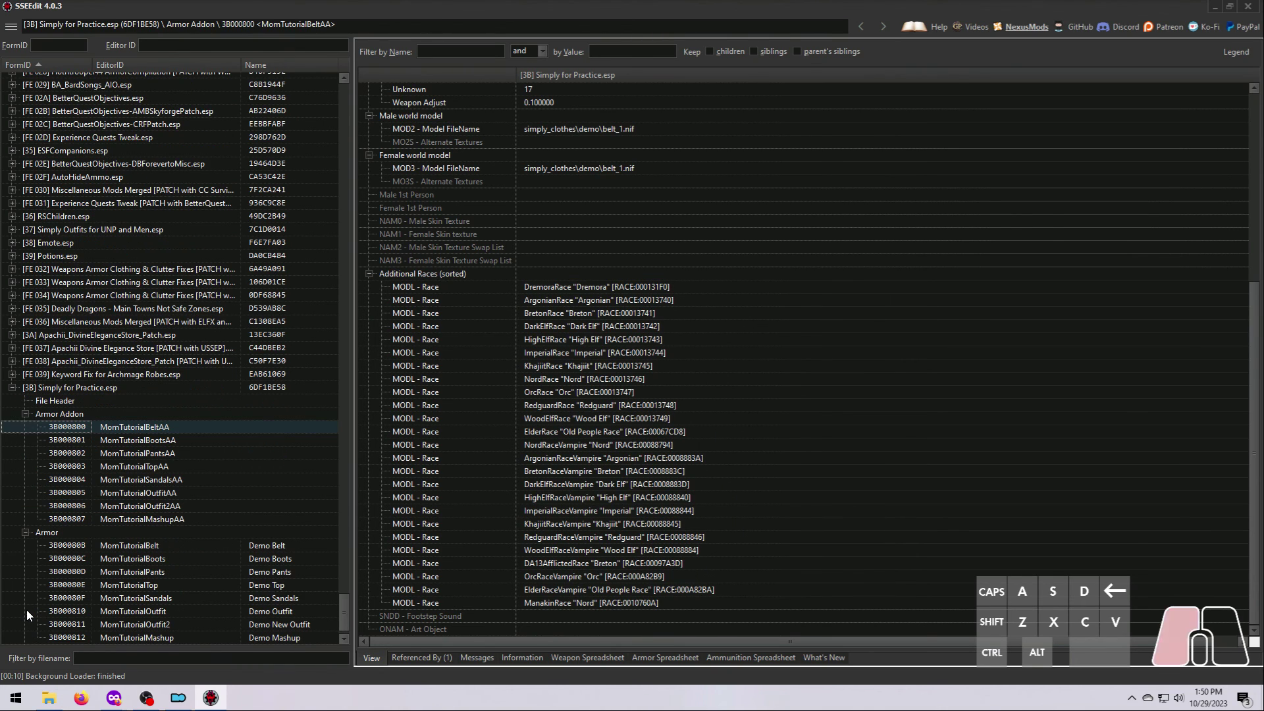
click(150, 549)
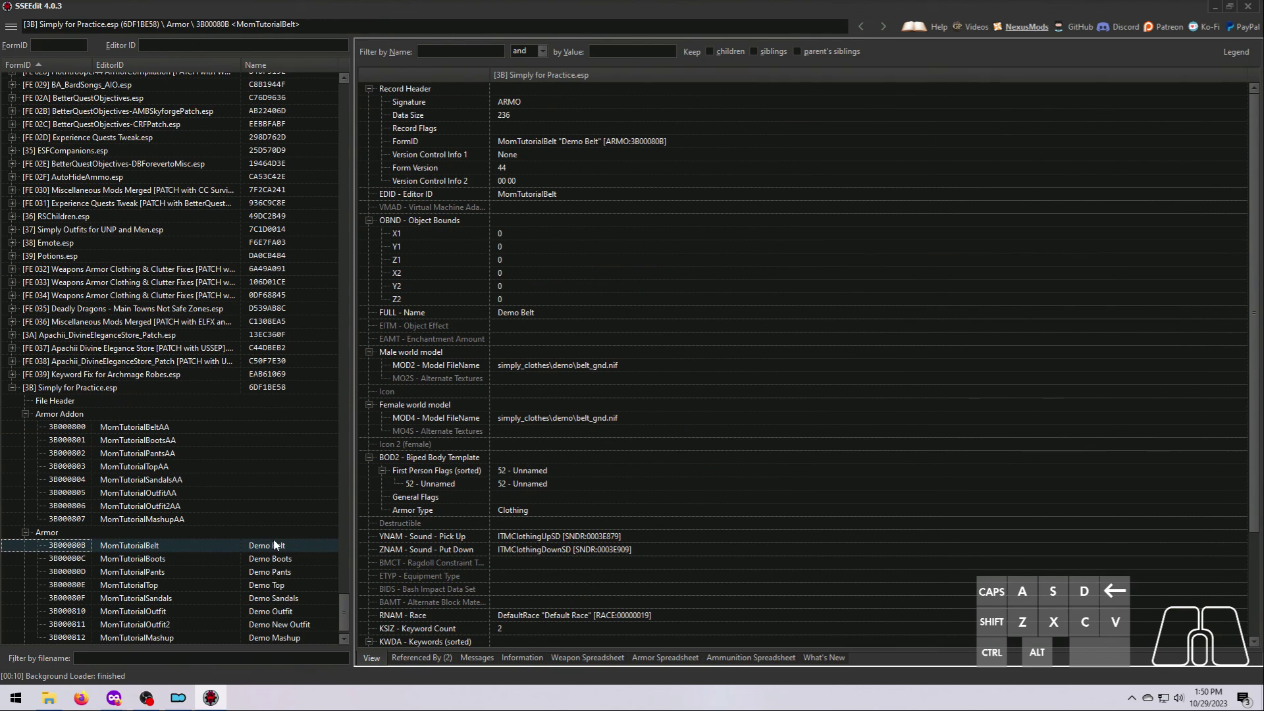
click(557, 314)
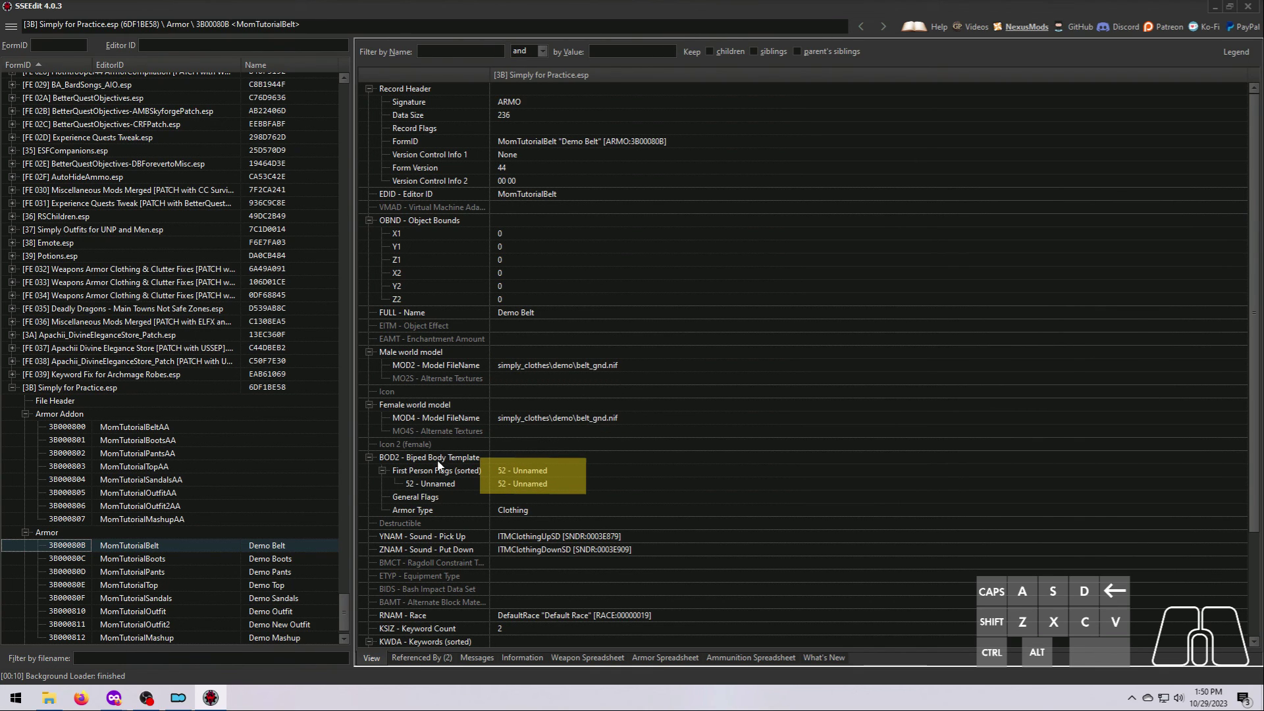
scroll(541, 471, down, 3)
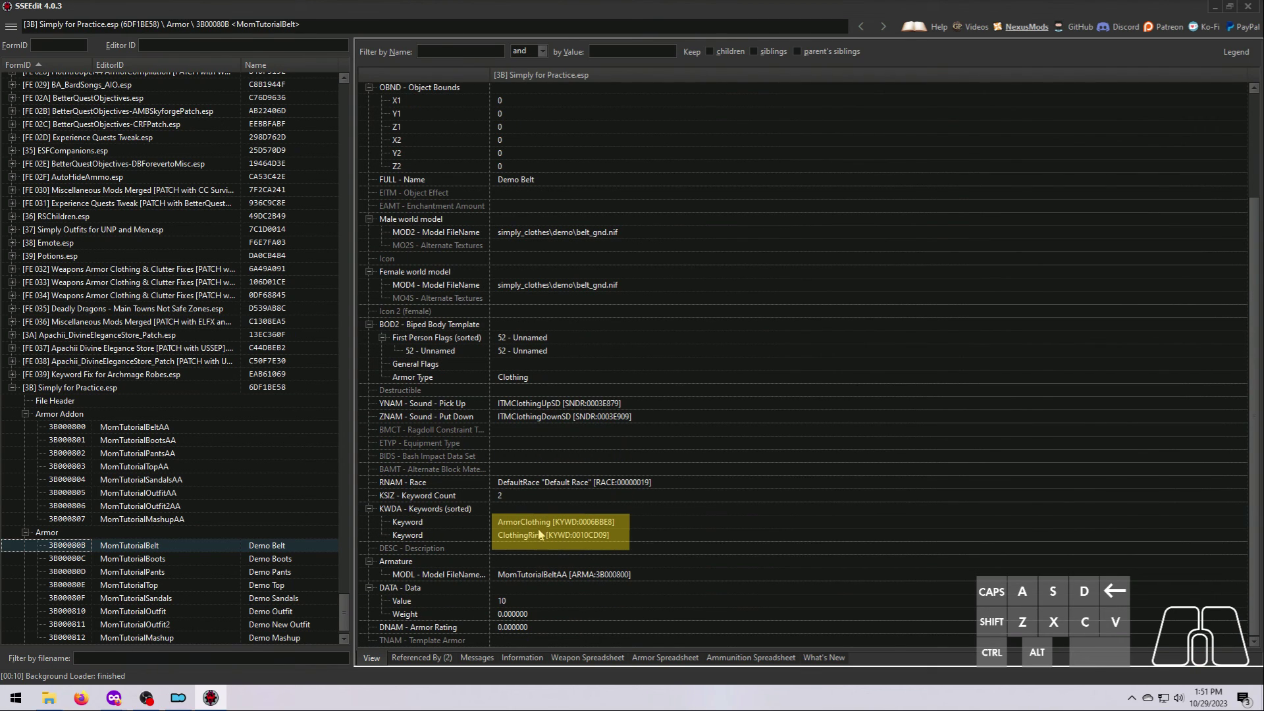
click(527, 576)
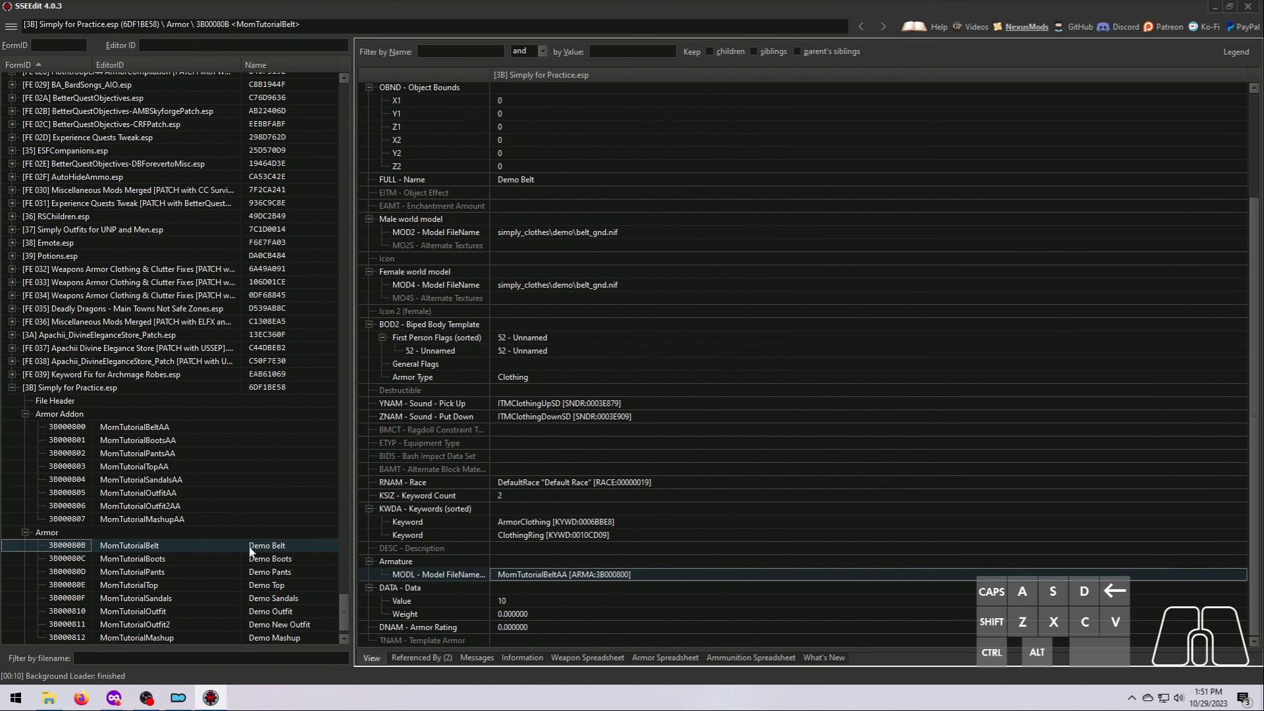
- Compare the MomTutorialBootsAA armor addon with the MomTutorialBoots armor record, down to the armature that links them
click(167, 440)
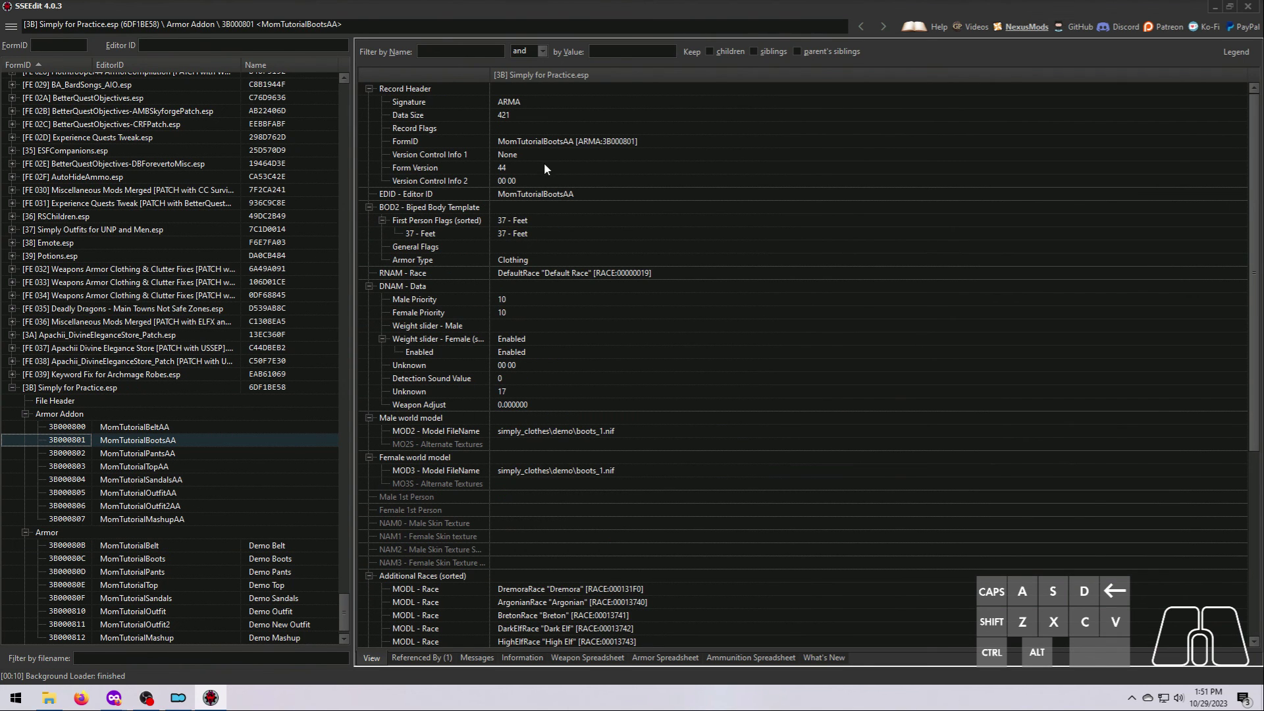
scroll(586, 462, down, 5)
scroll(594, 482, up, 5)
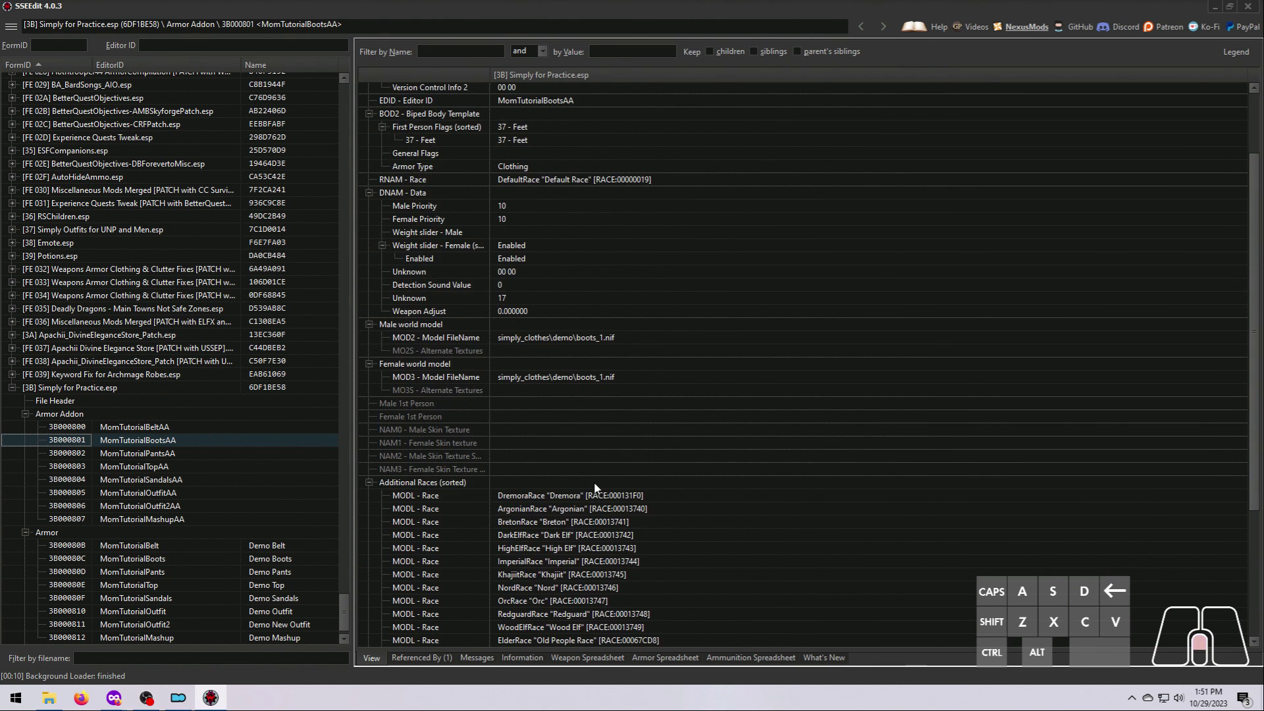
click(159, 560)
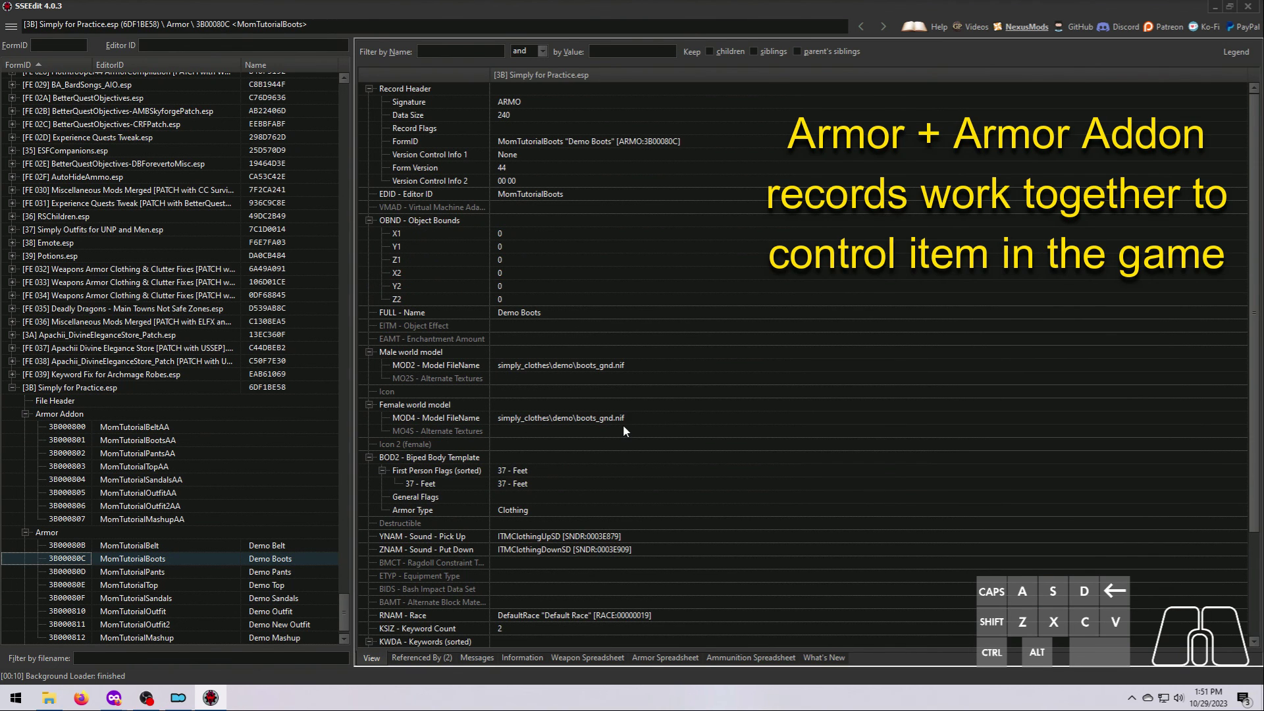
scroll(623, 424, down, 3)
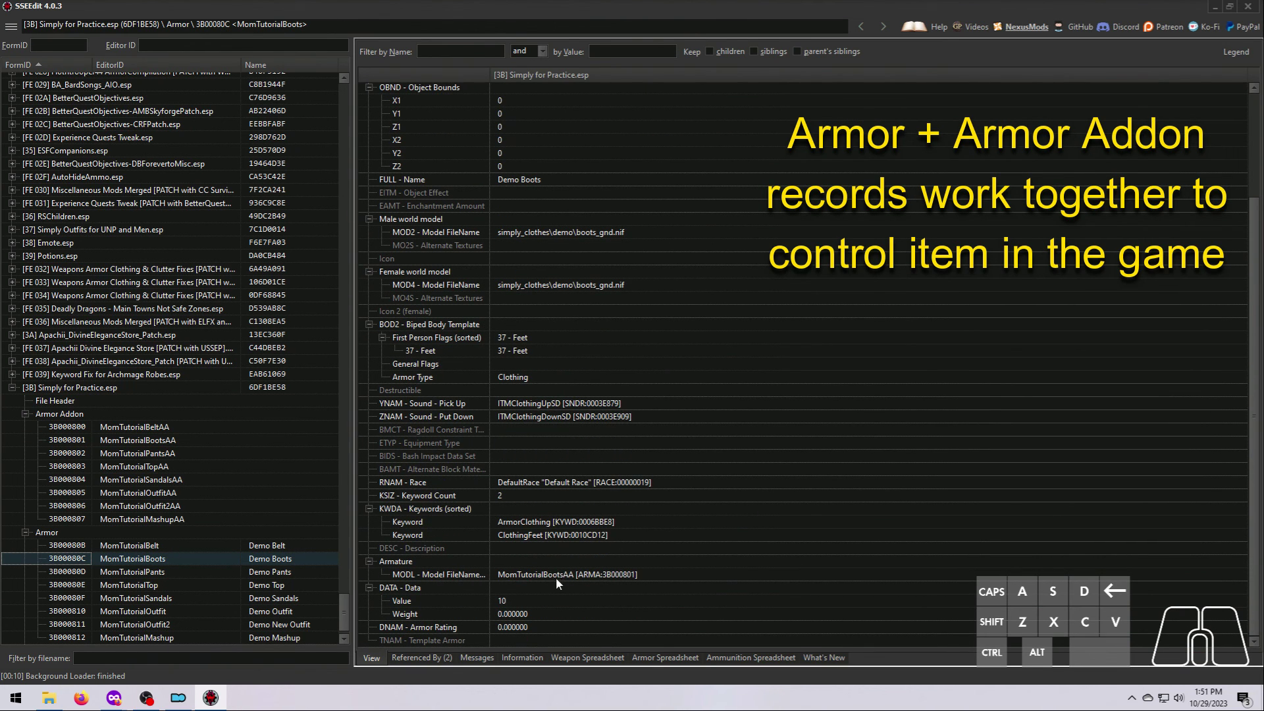
- Compare the MomTutorialTopAA armor addon with the MomTutorialTop armor record
click(161, 469)
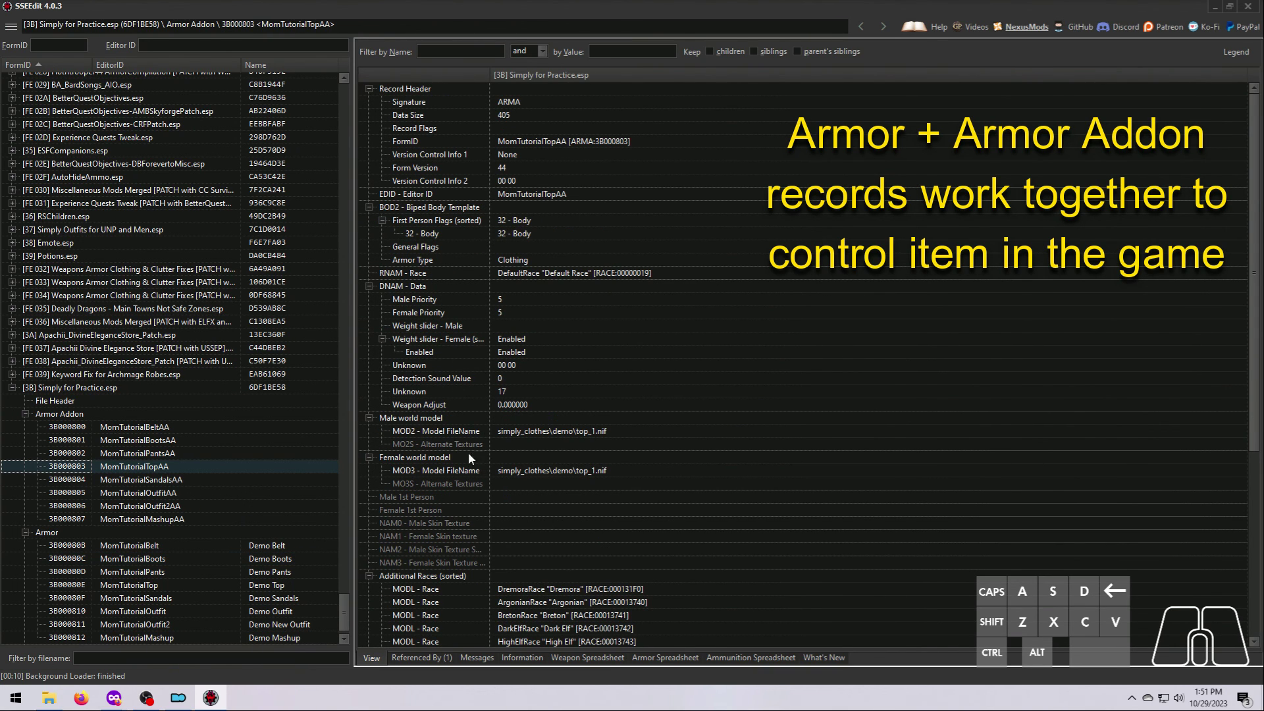
scroll(611, 539, down, 7)
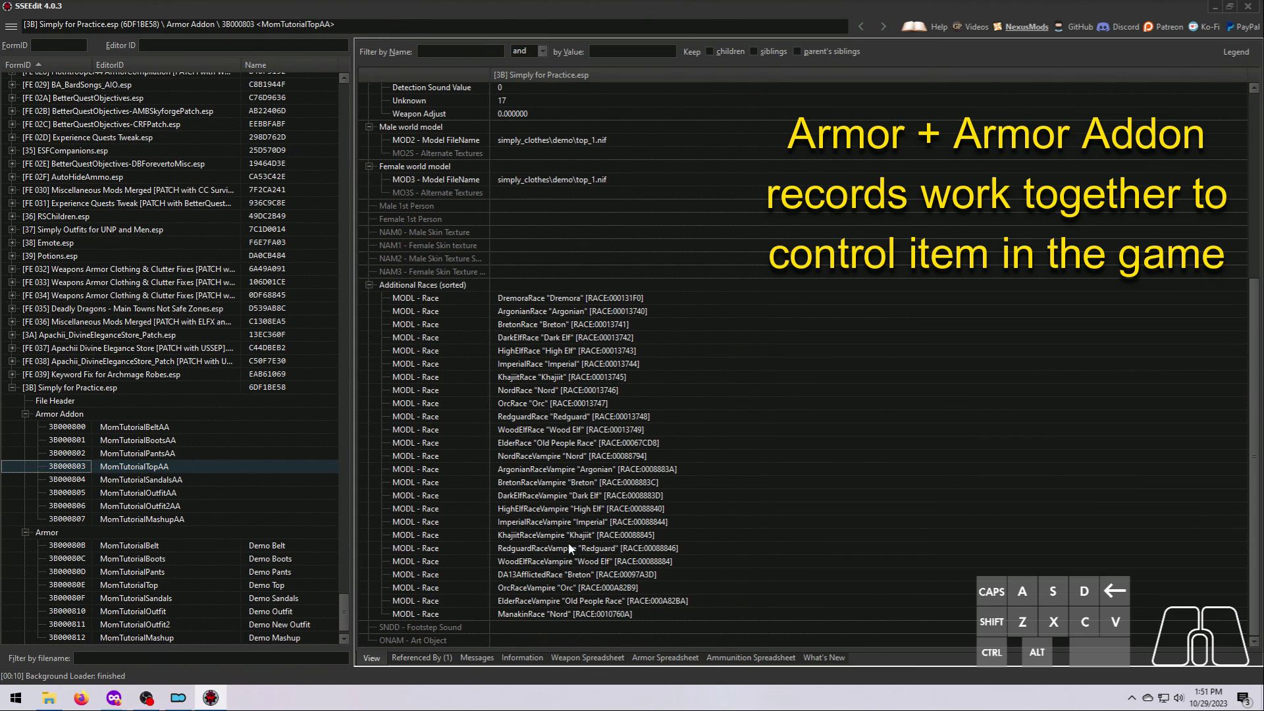
click(274, 589)
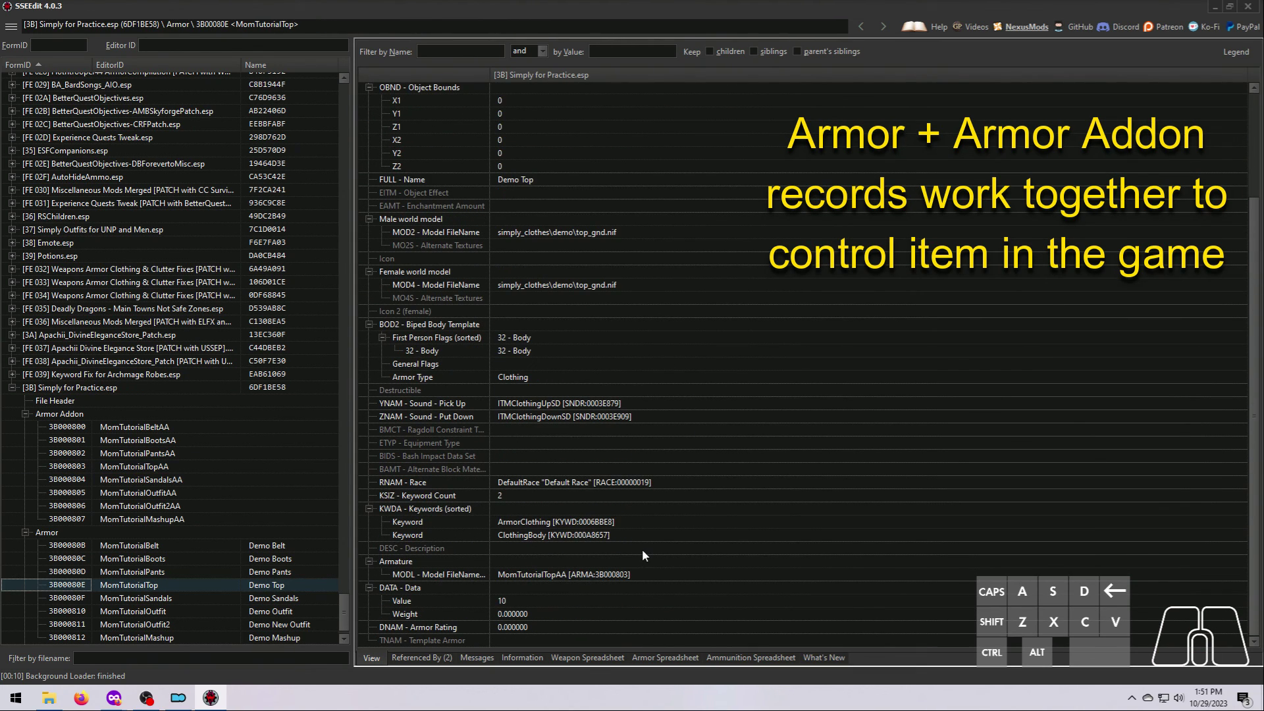
- Expand the Container category of Simply for Practice.esp and review the items stored in DemoSimplyChest
scroll(339, 613, down, 1)
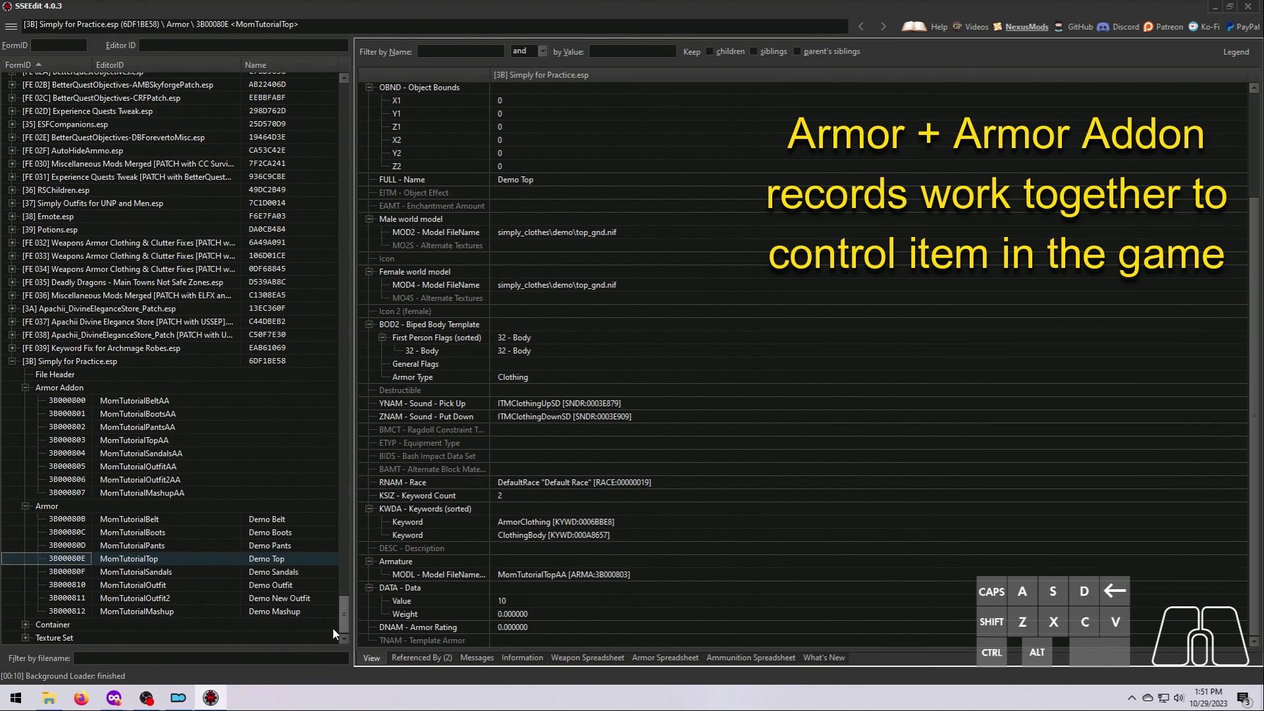
click(25, 625)
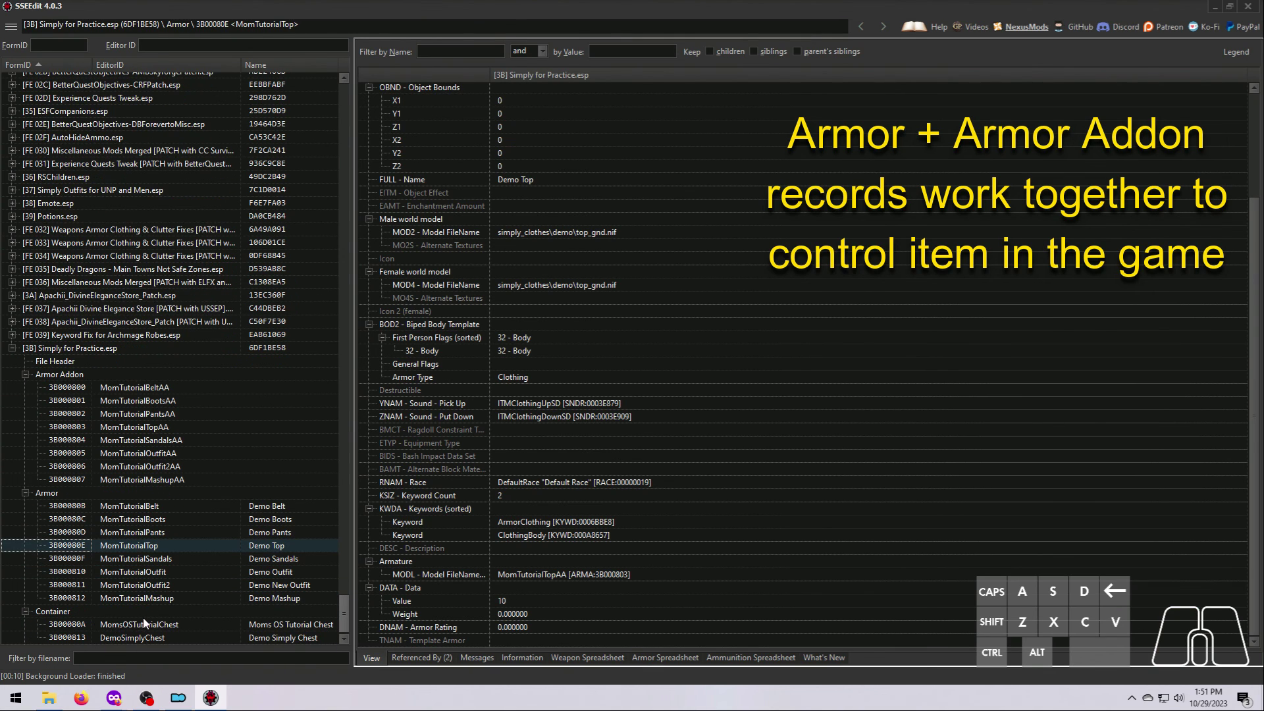
scroll(143, 622, down, 1)
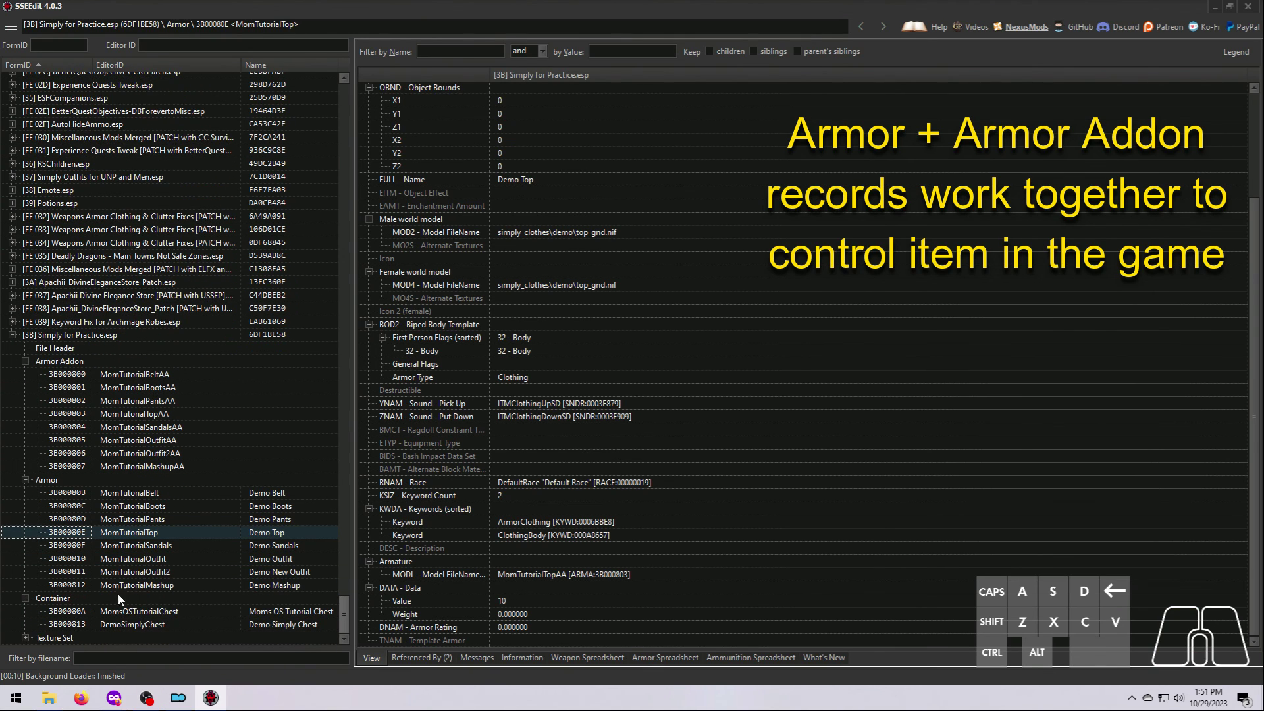
click(261, 626)
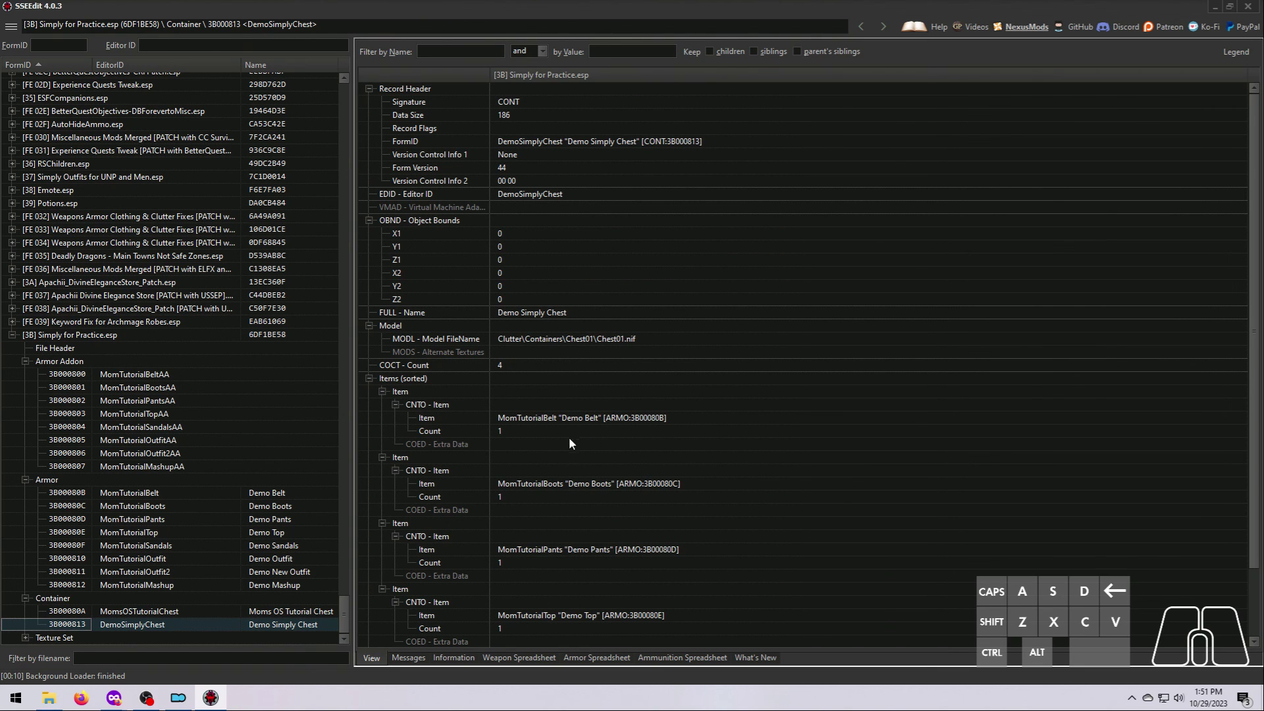
scroll(597, 595, down, 2)
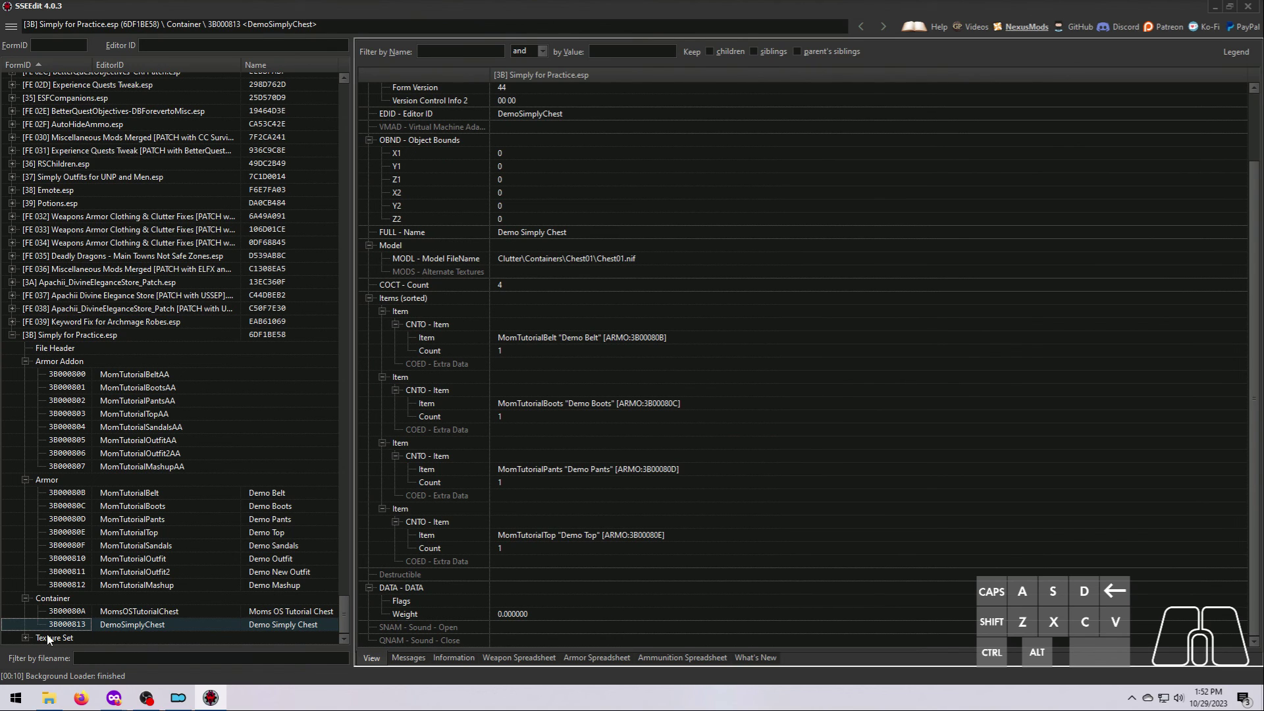
- Expand the Texture Set category and examine the diffuse and normal texture paths of MomTutorialPants_GrayTS
click(25, 638)
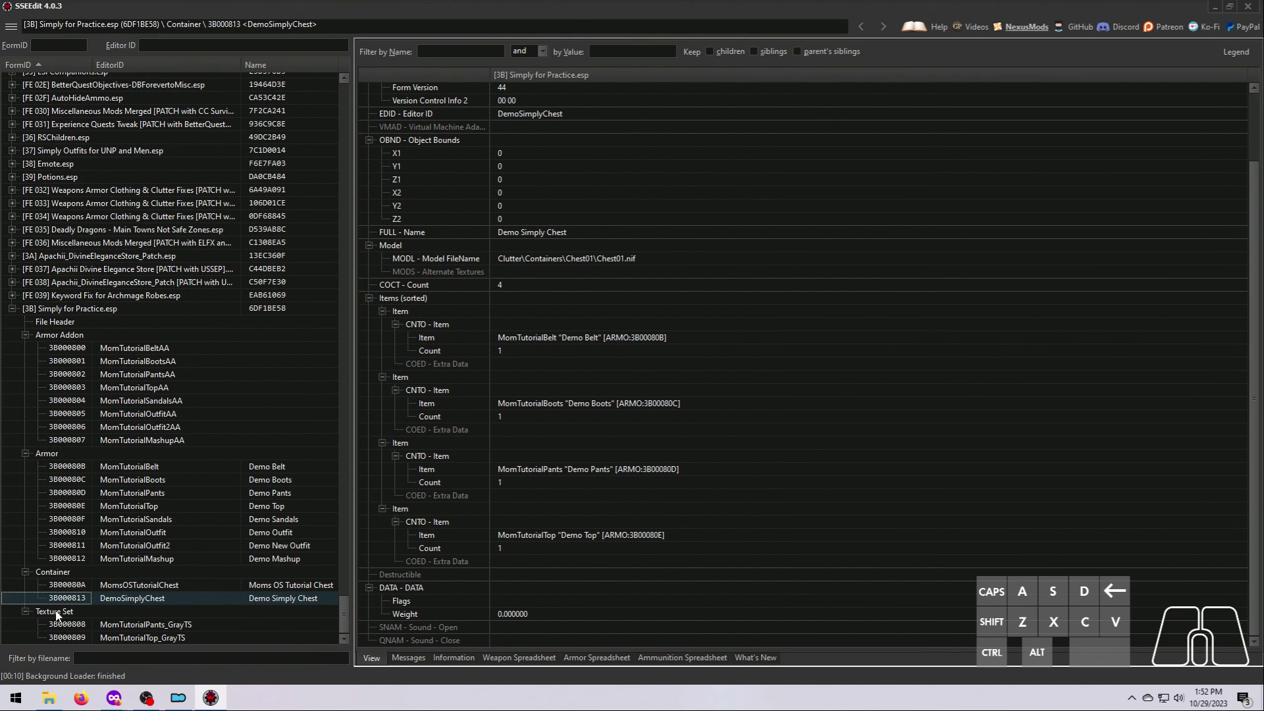
click(146, 627)
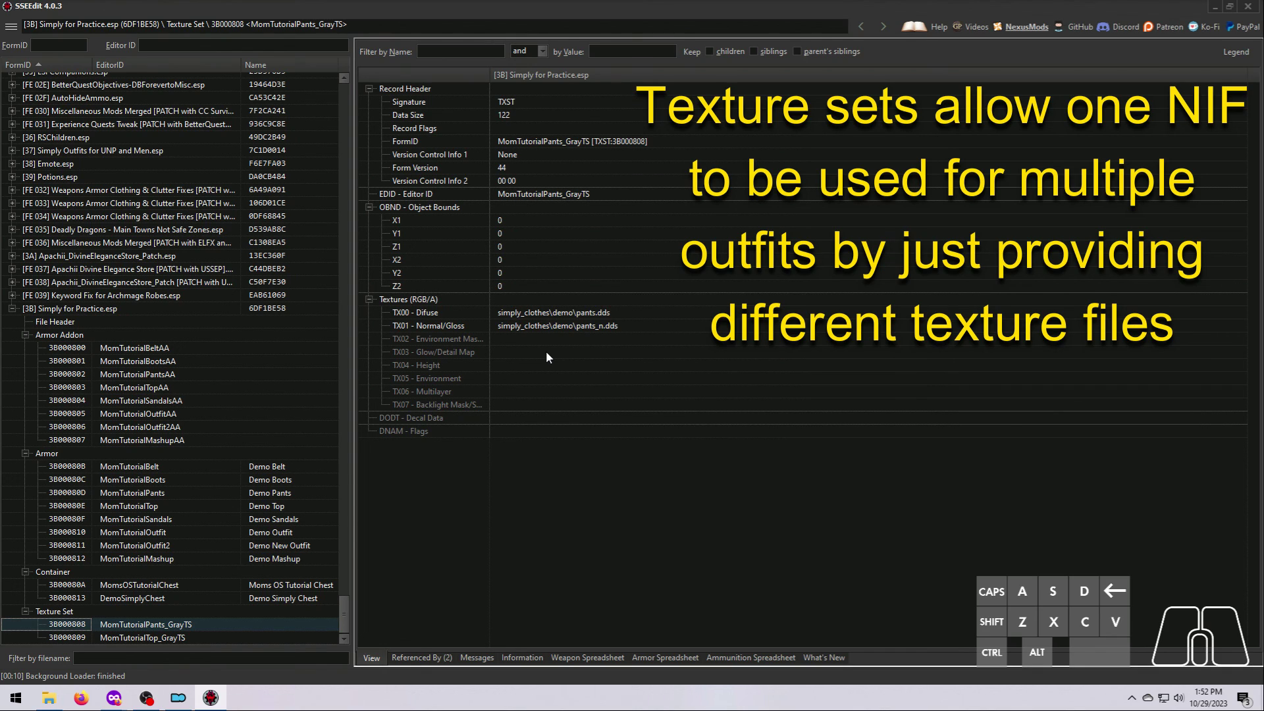
click(586, 314)
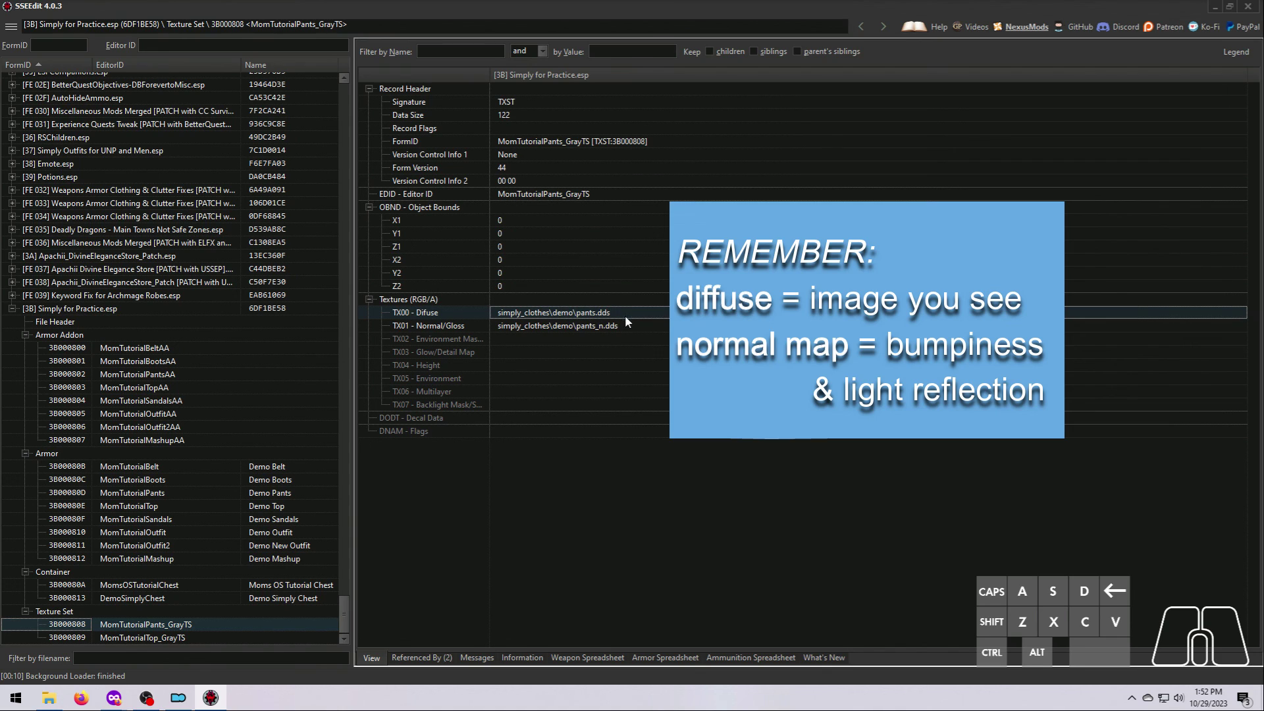
click(454, 327)
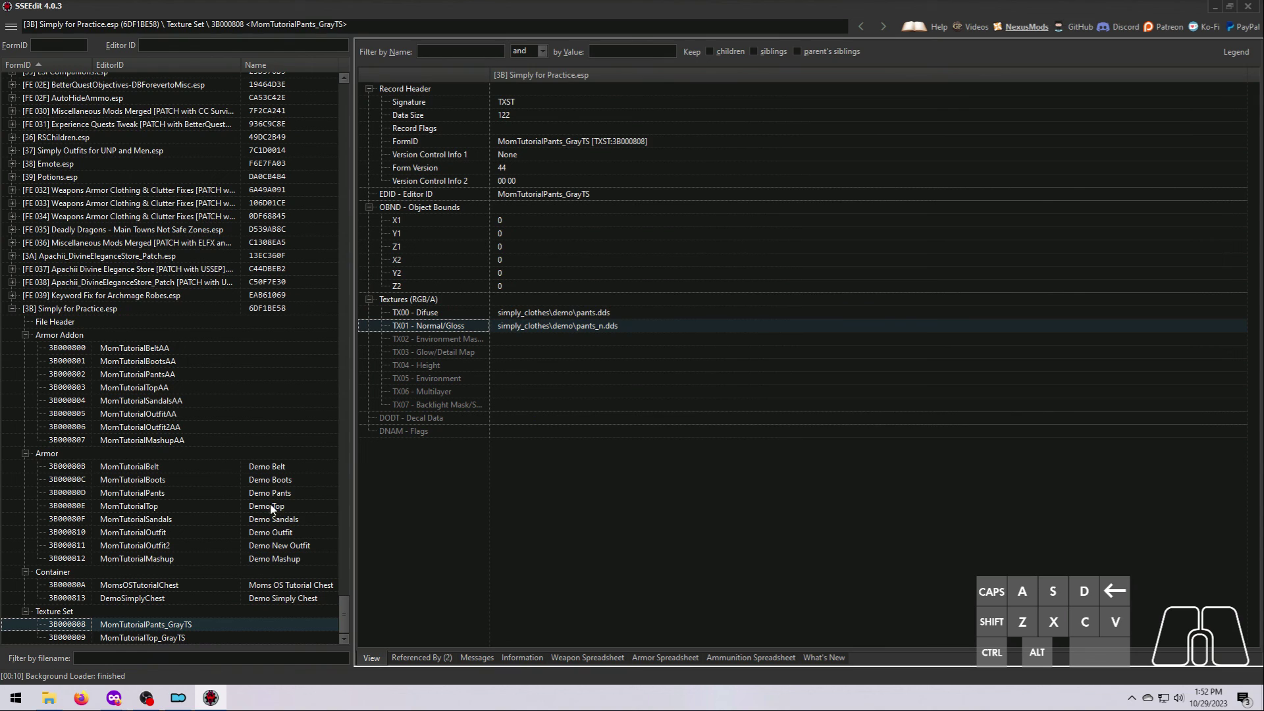
- Review how MomTutorialOutfit2 and MomTutorialOutfit2AA use the texture sets as alternate textures
click(165, 546)
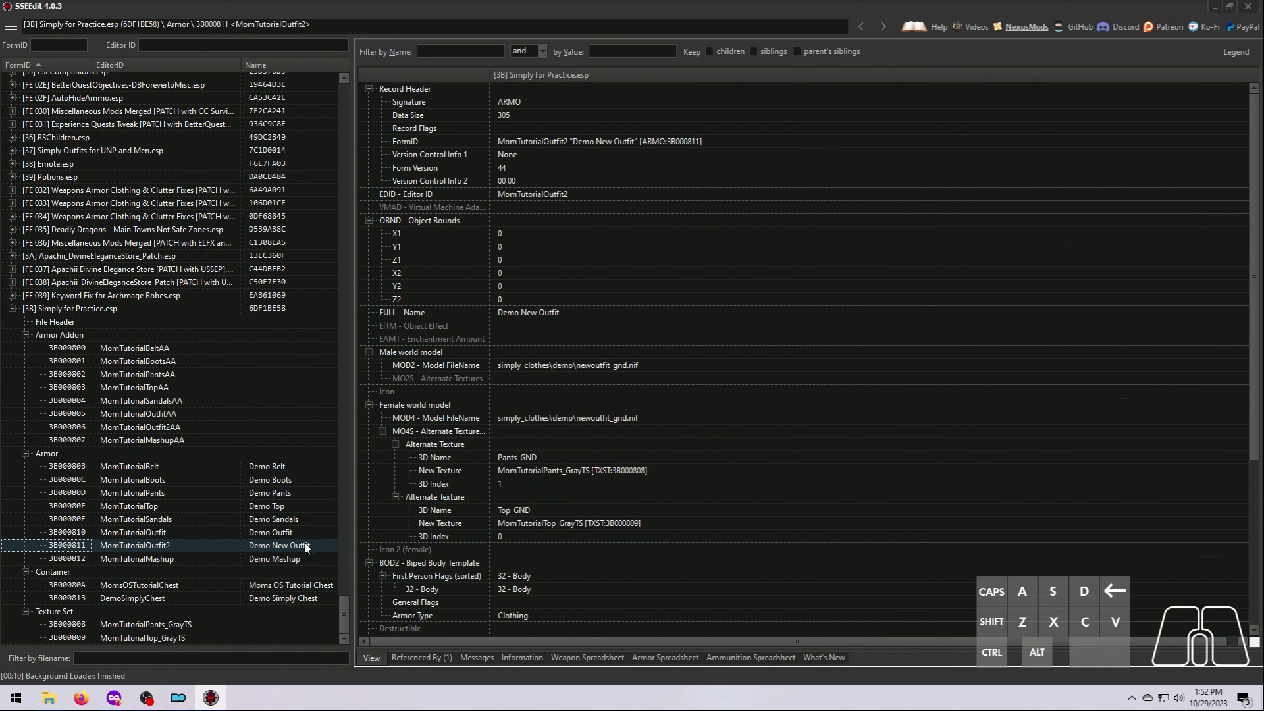
click(169, 428)
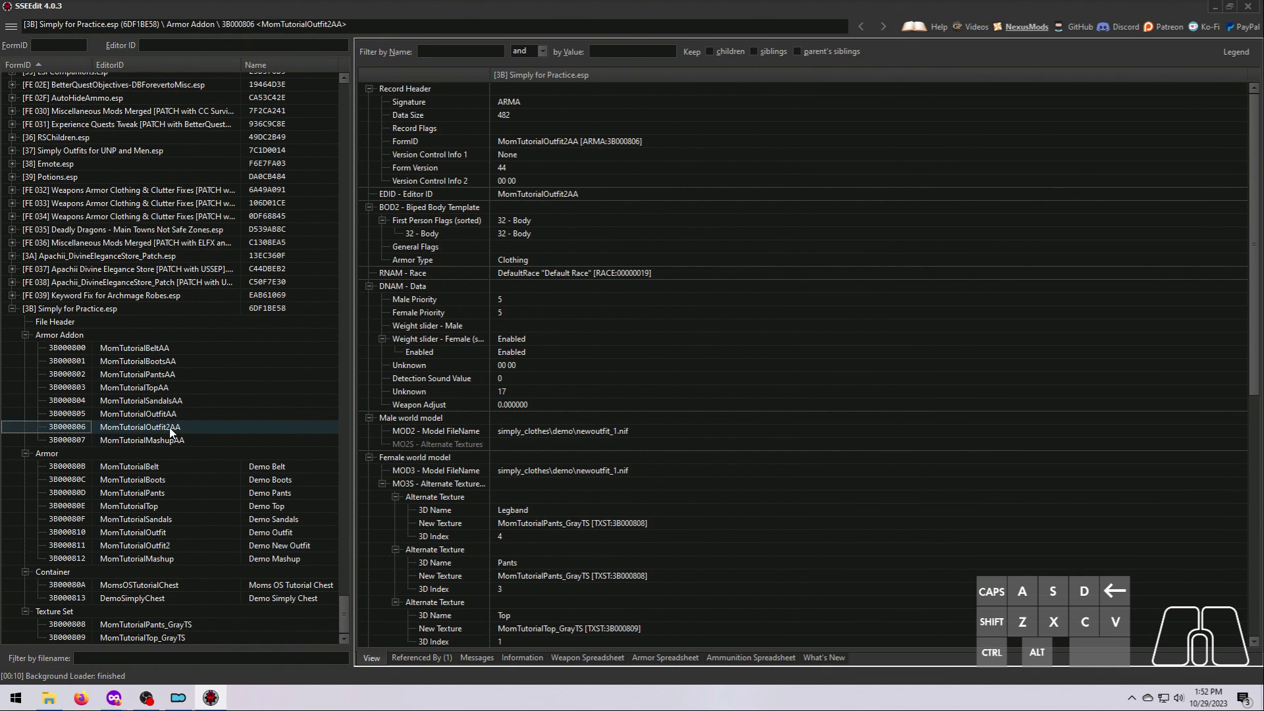
scroll(574, 479, down, 4)
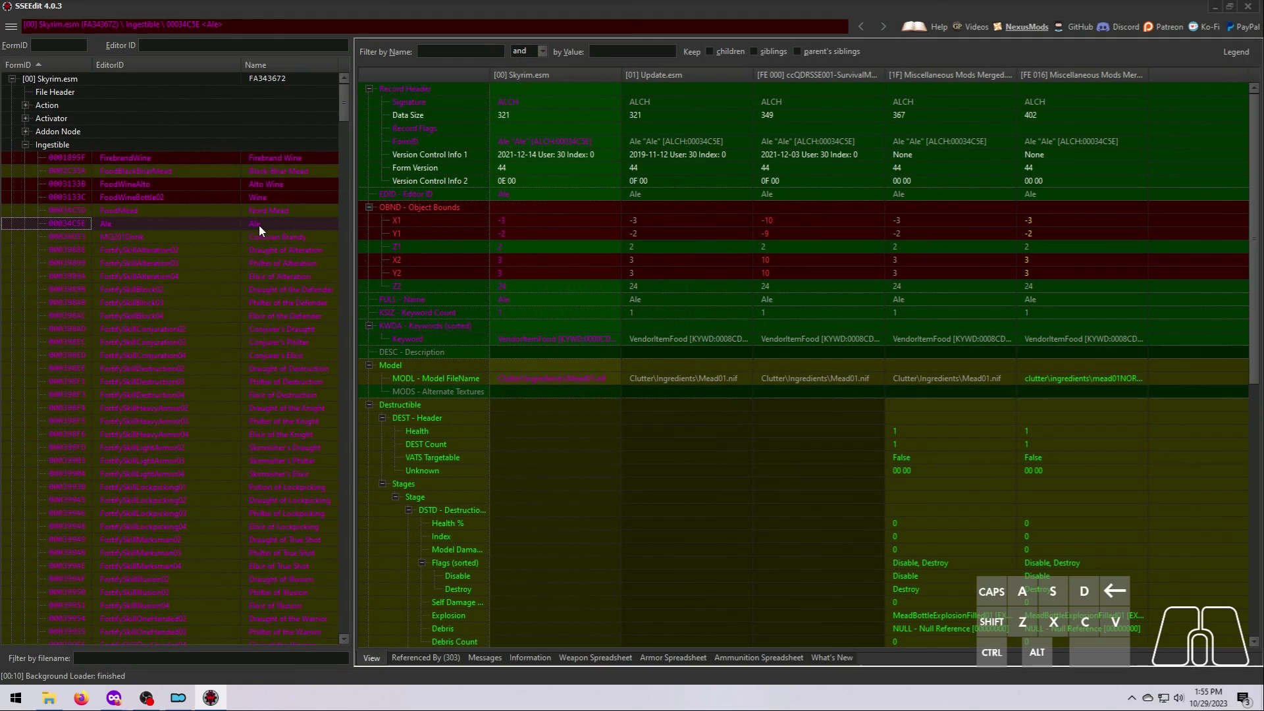
- Copy Skyrim.esm's Ale record as an override into a new ESL-flagged .esp file named Test Patch
right_click(258, 224)
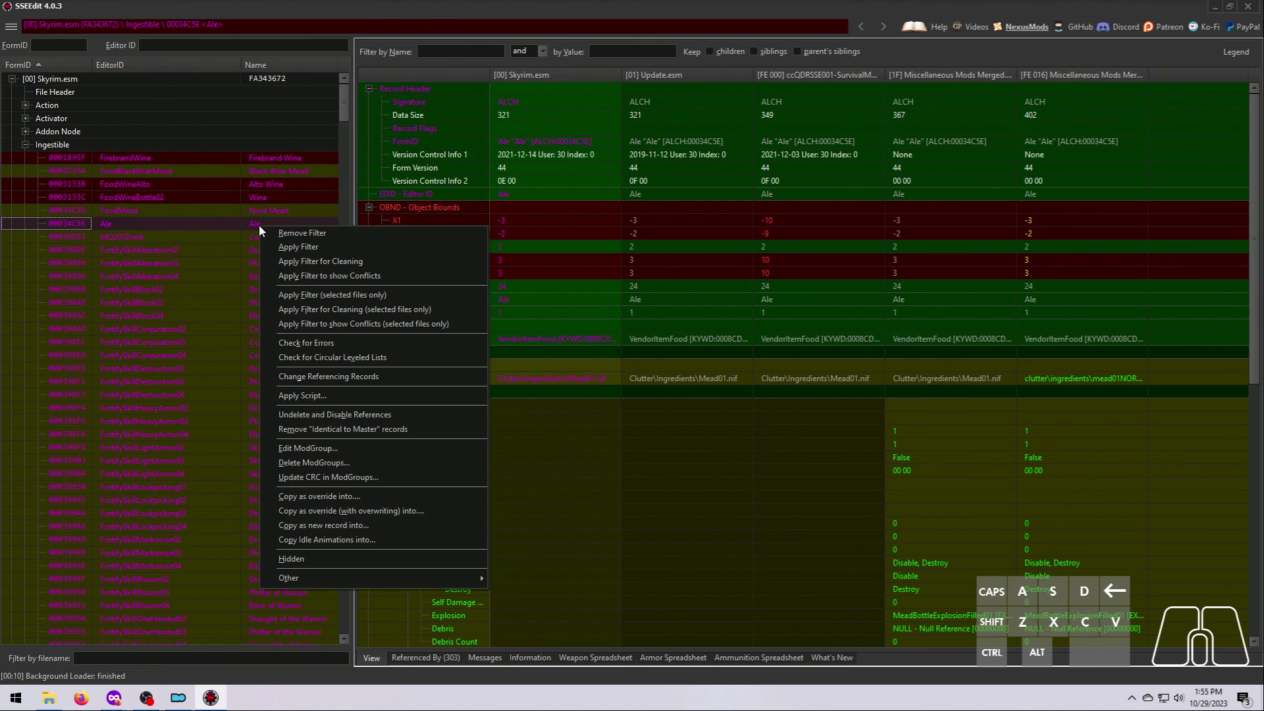
click(318, 497)
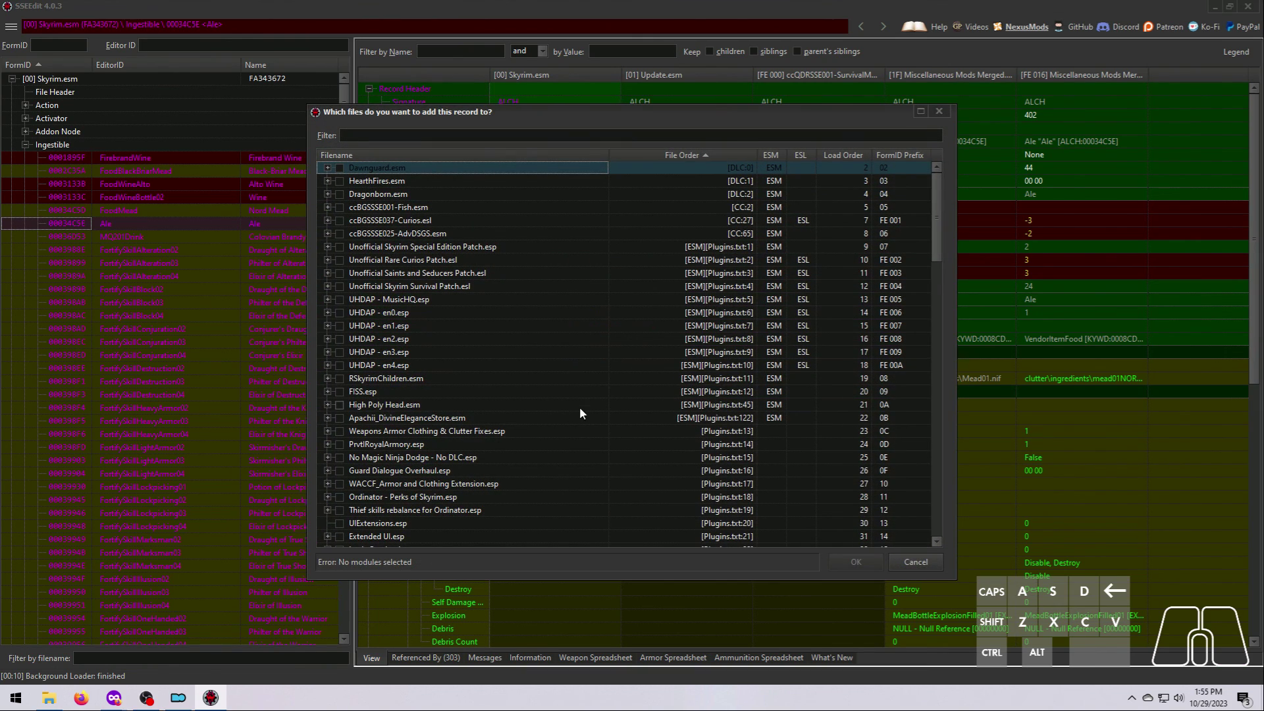
drag(936, 238, 931, 532)
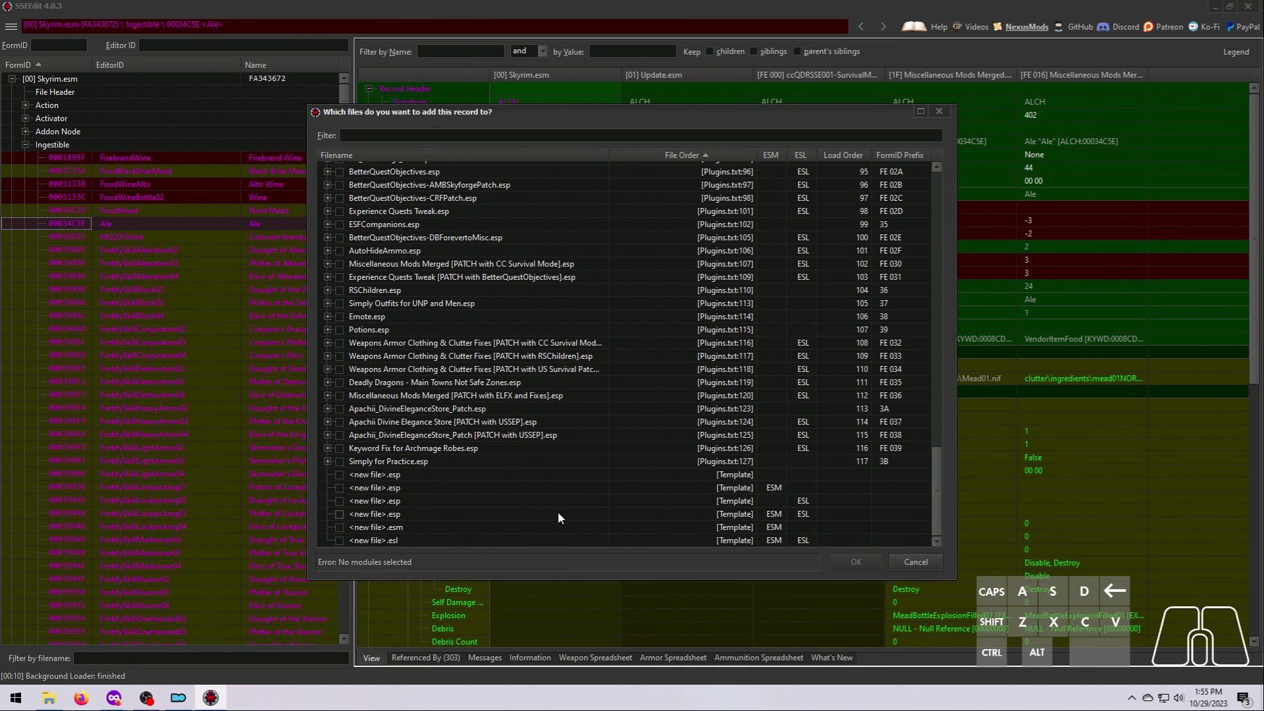
click(340, 500)
click(856, 562)
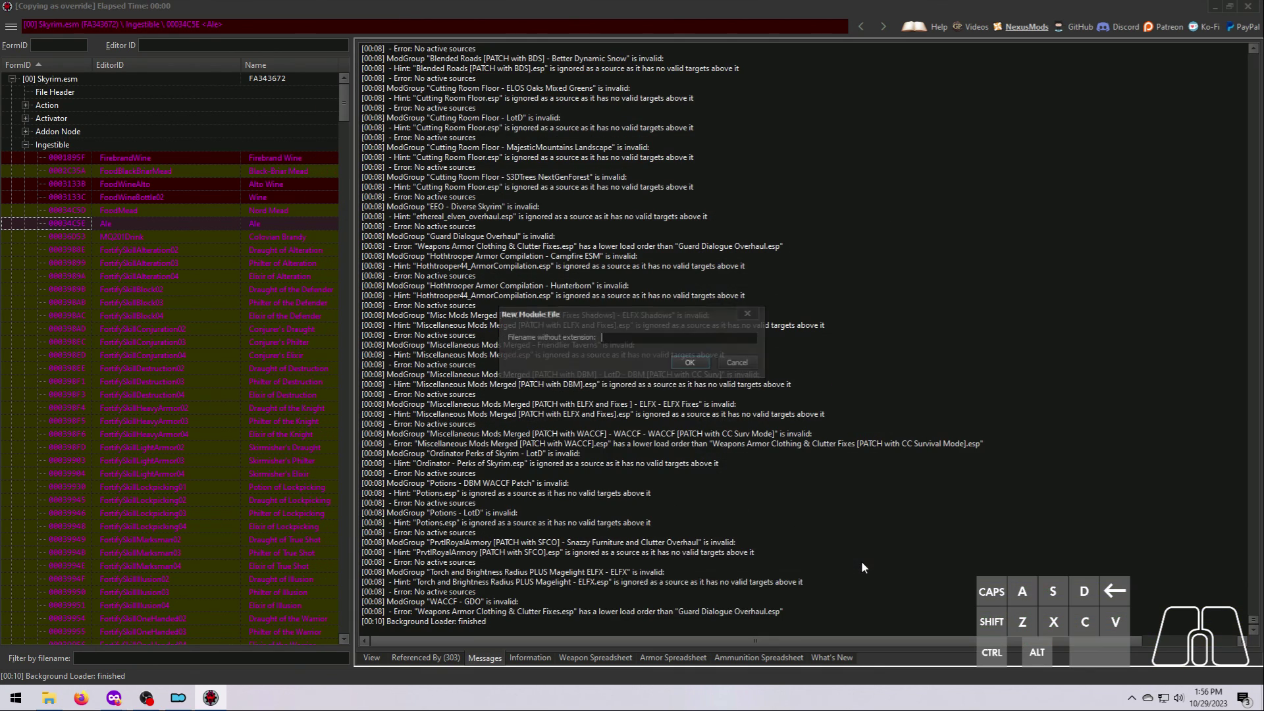
text(Test Patch)
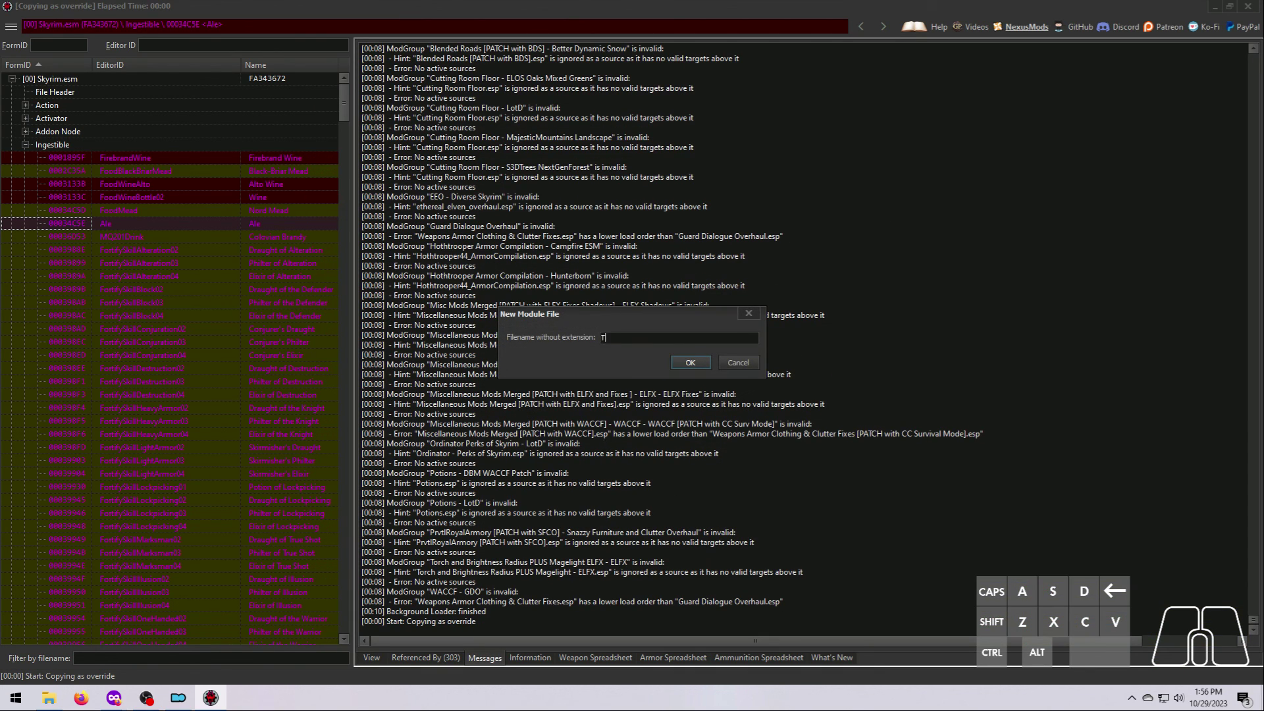
click(682, 363)
- Copy the FE 016 plugin's model file name and Destructible data and ccQDRSSE001-SurvivalMode.esl's Object Bounds into Test Patch.esp's Ale, accepting the required masters
drag(820, 645, 929, 646)
drag(1029, 378, 1192, 382)
drag(771, 206, 1174, 208)
drag(1015, 405, 1170, 405)
click(602, 381)
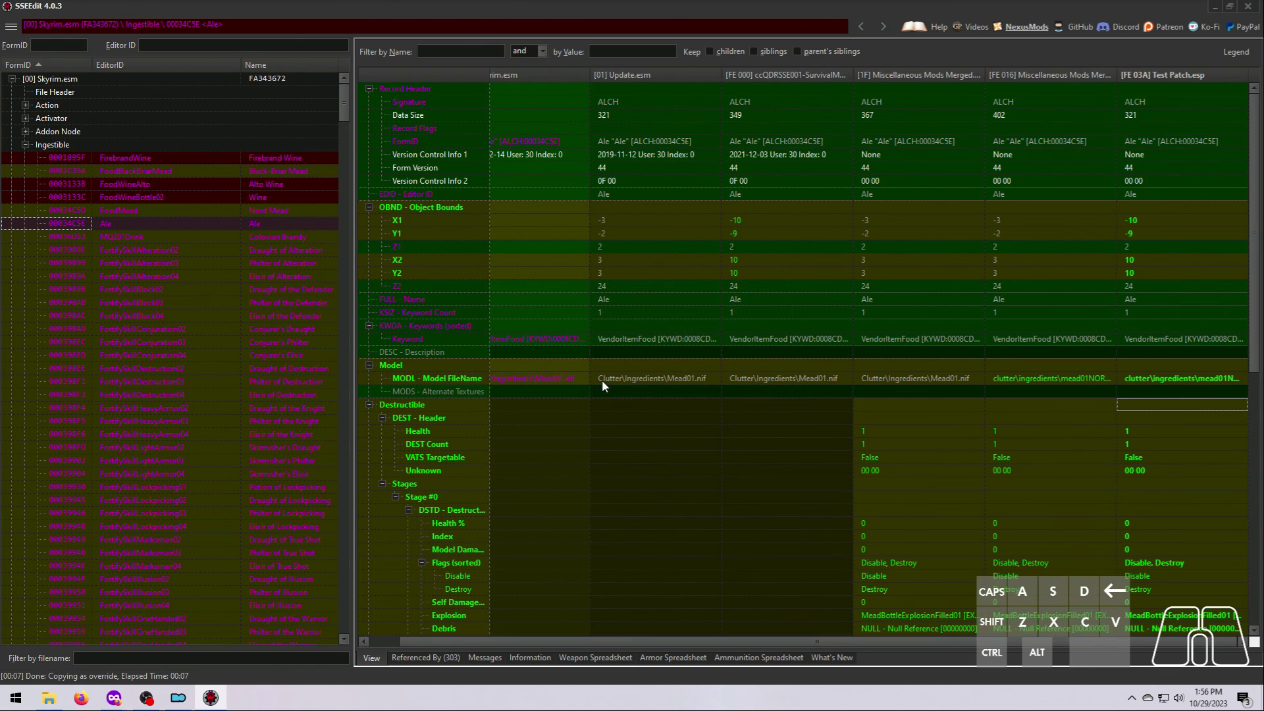
- Copy Effect #0's base effect and the whole Effect #2 from the FE 016 plugin into Test Patch.esp's Ale, accepting Update.esm as a master
scroll(1045, 487, down, 12)
drag(1037, 400, 1180, 398)
scroll(1054, 550, down, 1)
drag(1048, 546, 1190, 549)
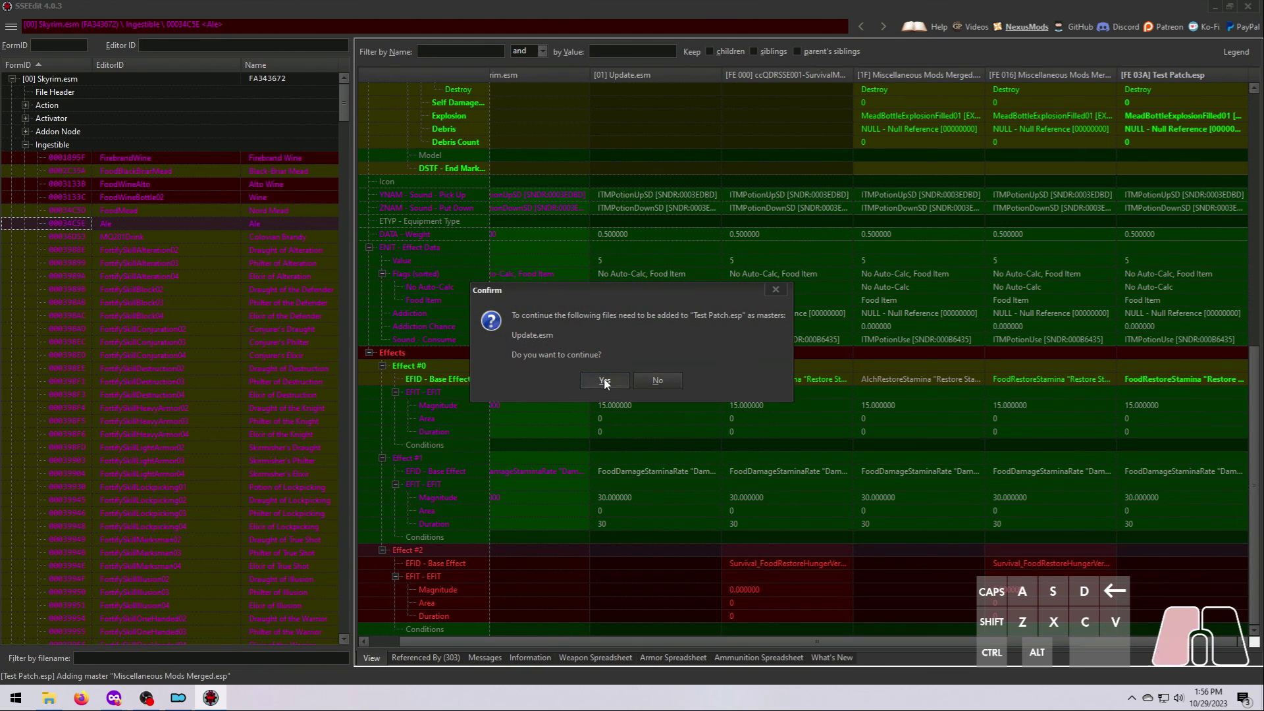
click(604, 382)
- Review the patched Ale record back to its header, then collapse Skyrim.esm's Ingestible category and expand Armor Addon
drag(1254, 395, 1263, 118)
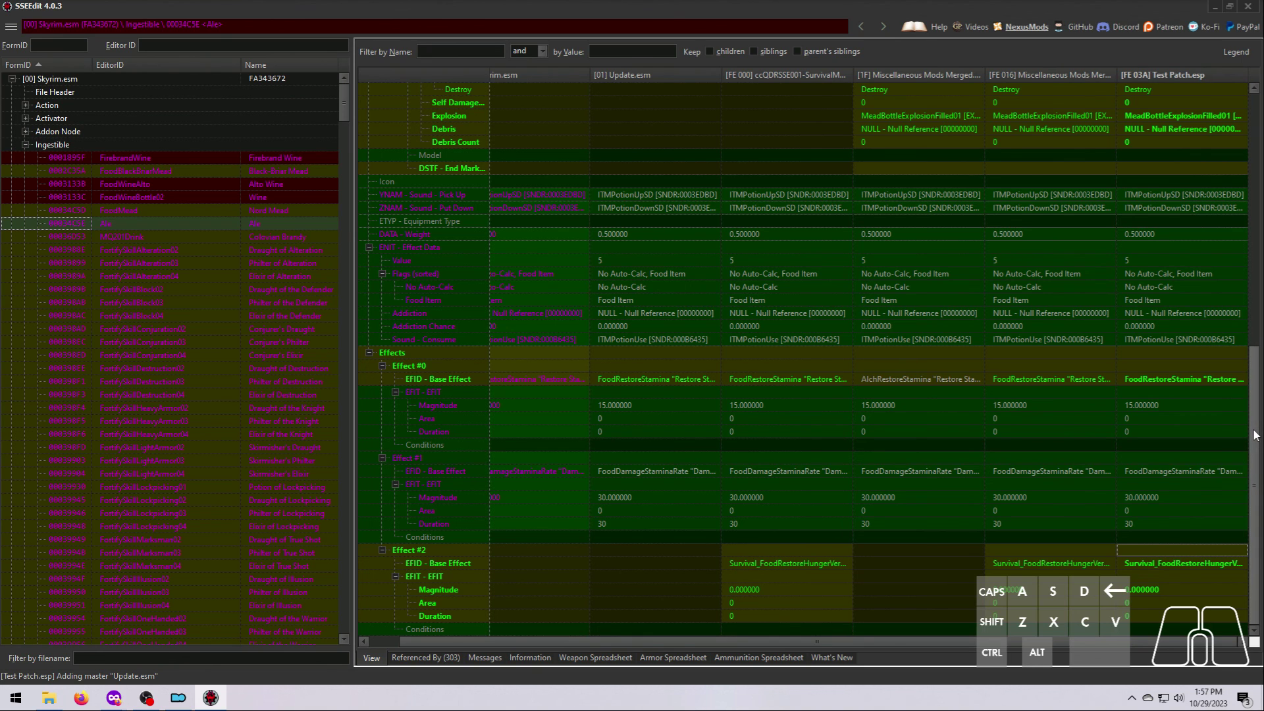
drag(1256, 435, 1255, 131)
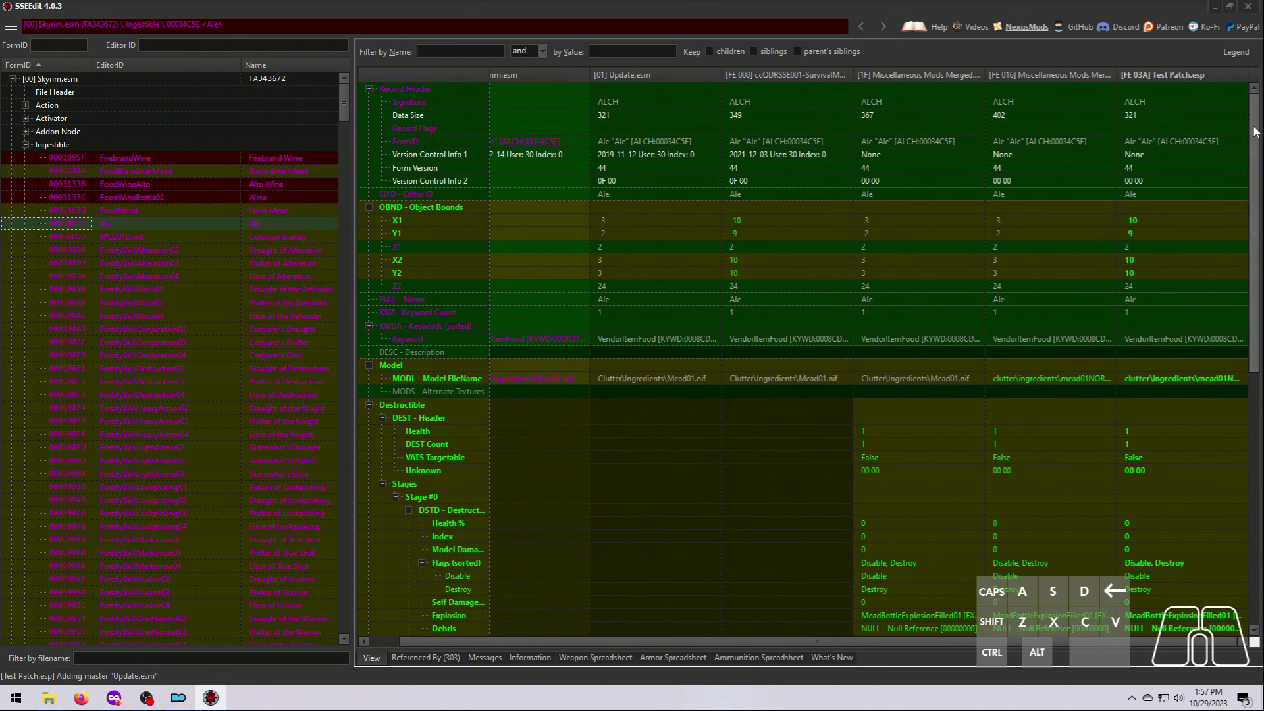
click(25, 145)
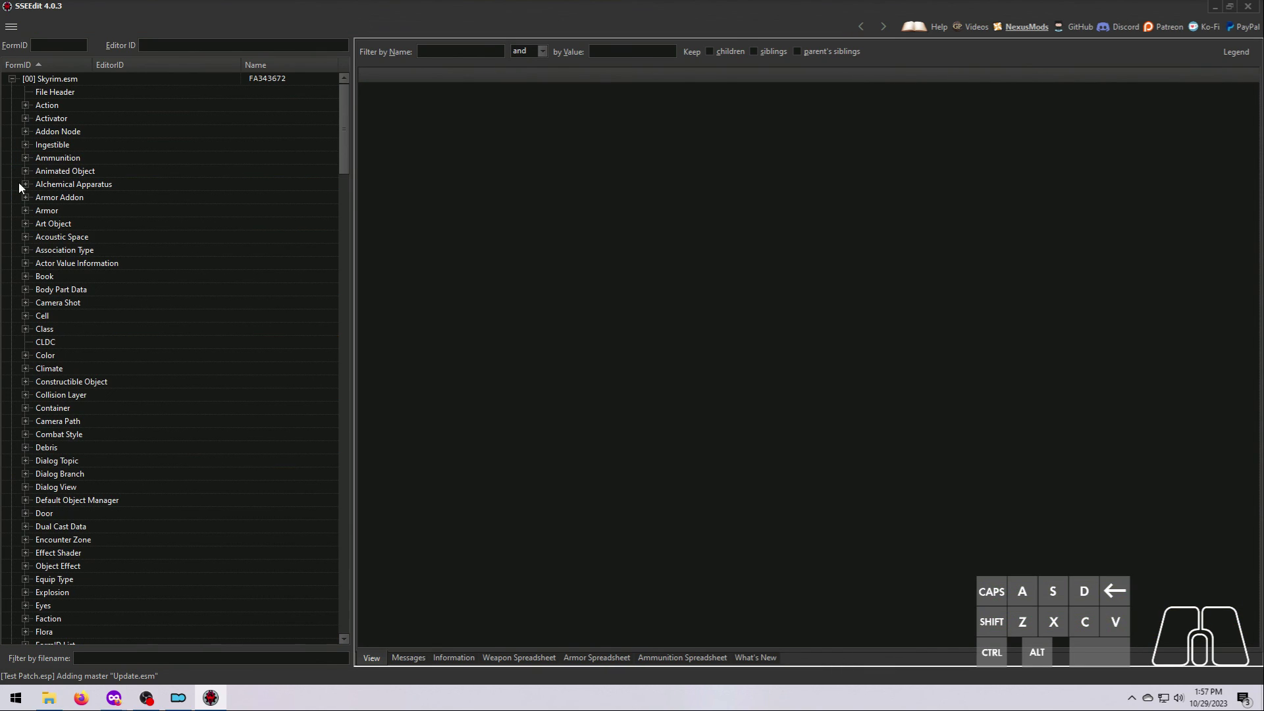
click(25, 198)
scroll(47, 209, up, 3)
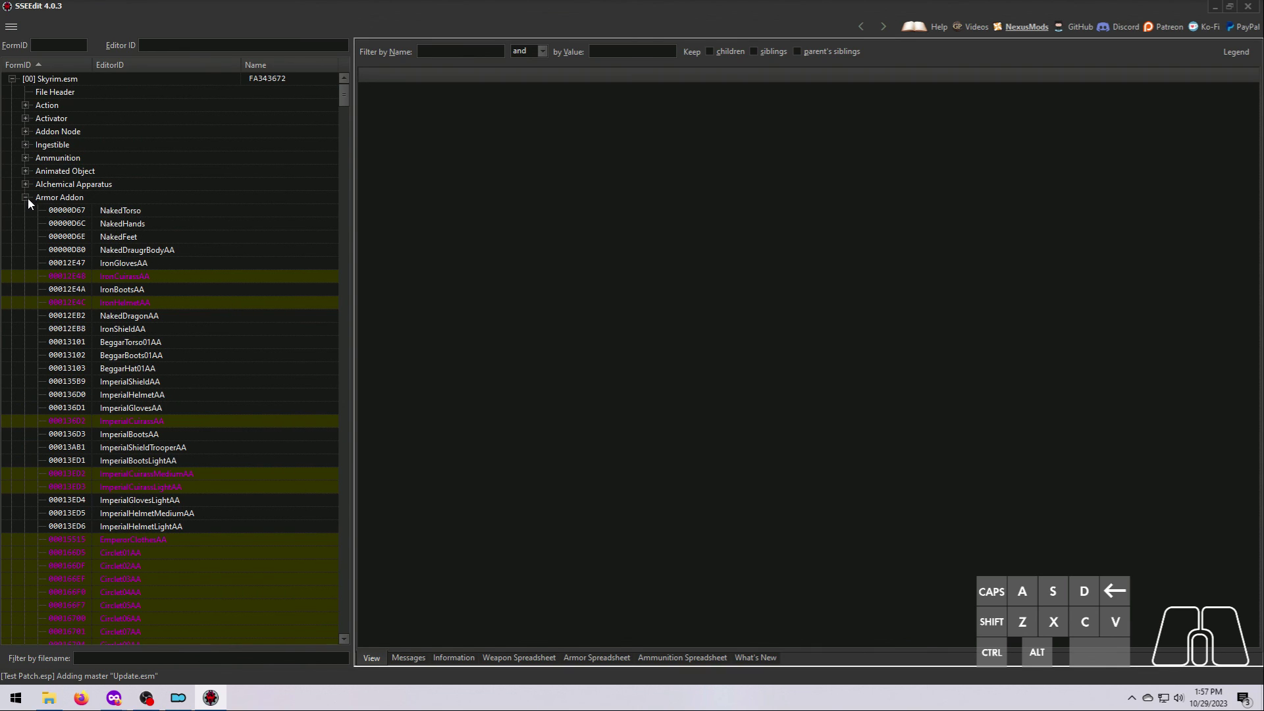
- Copy Skyrim.esm's IronGlovesAA armor addon as a new record with the EditorID NewGlovesAA
click(139, 266)
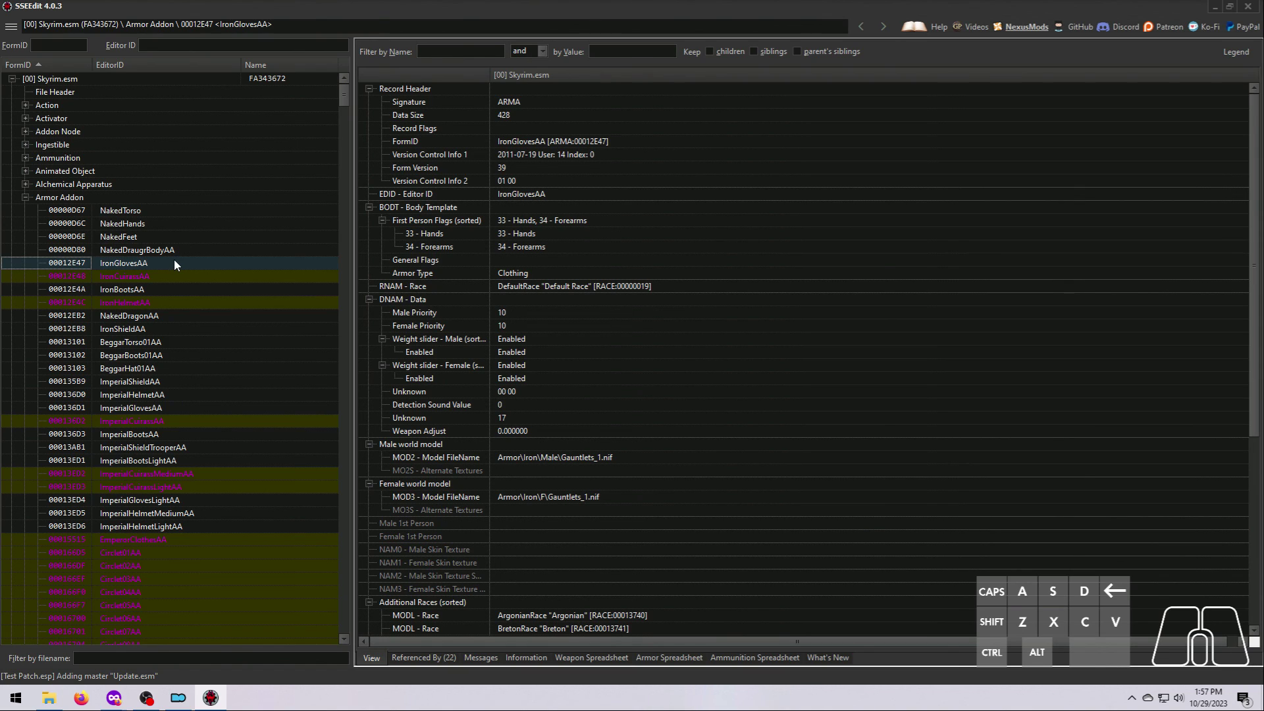
right_click(175, 264)
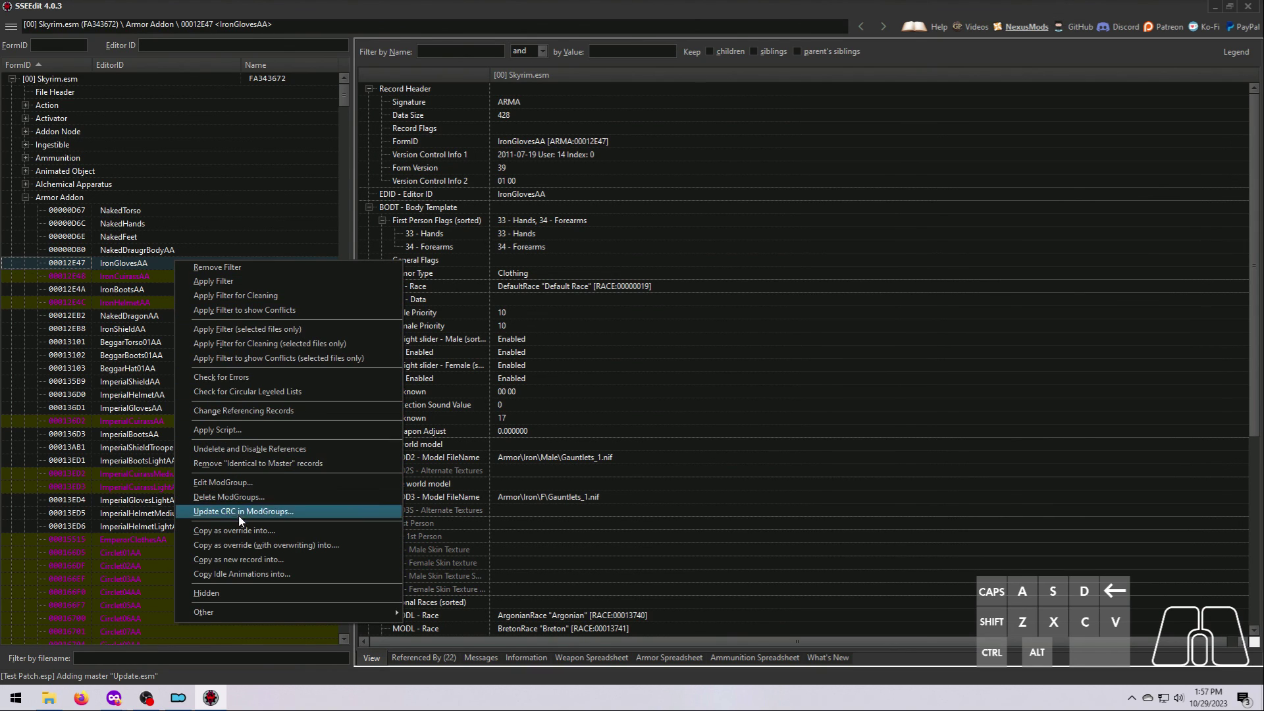
click(244, 560)
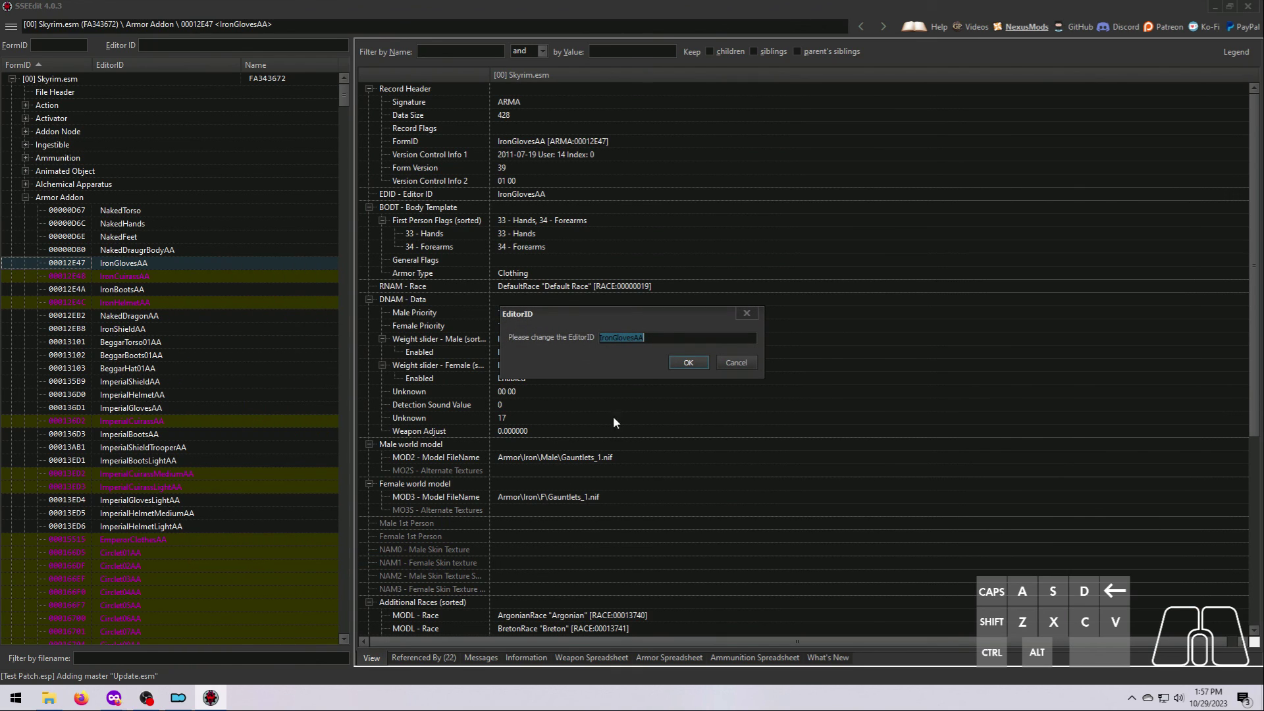
drag(615, 339, 579, 341)
text(New)
click(657, 338)
click(691, 362)
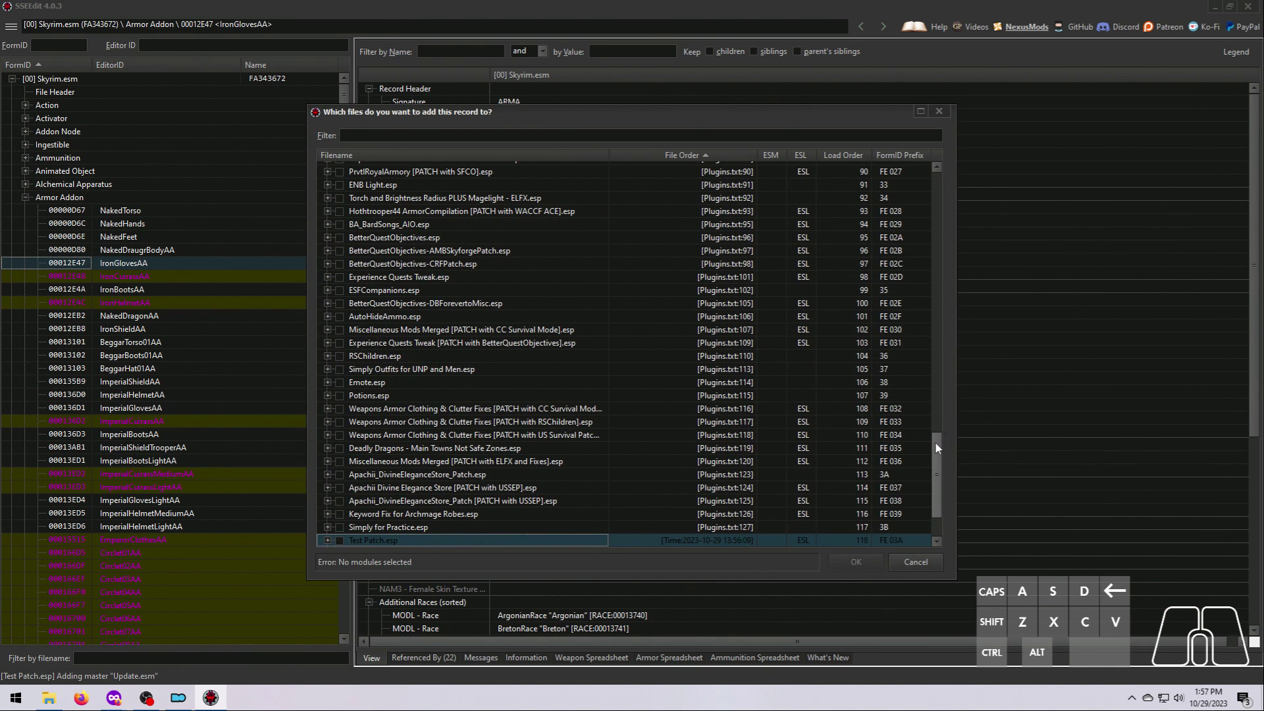
- Add the copied gloves record to a new .esp file without ESM or ESL flags, named Test New Mod
scroll(938, 461, down, 2)
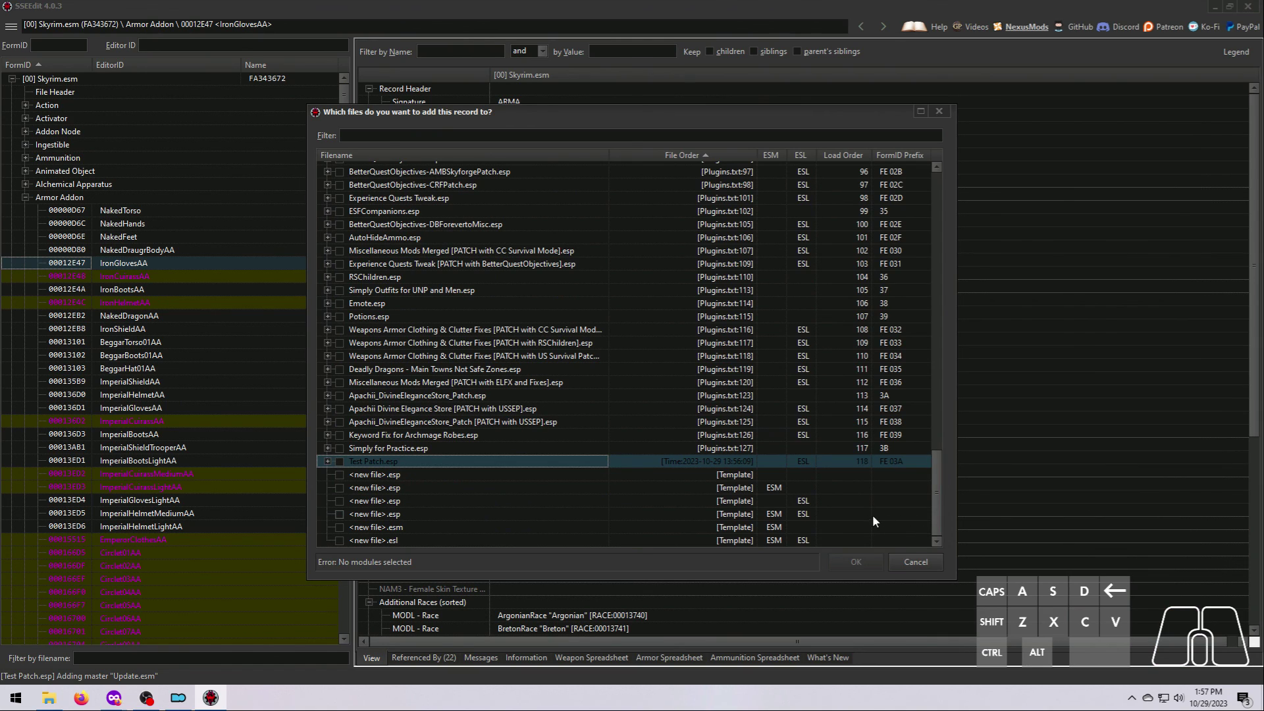
click(339, 475)
click(405, 475)
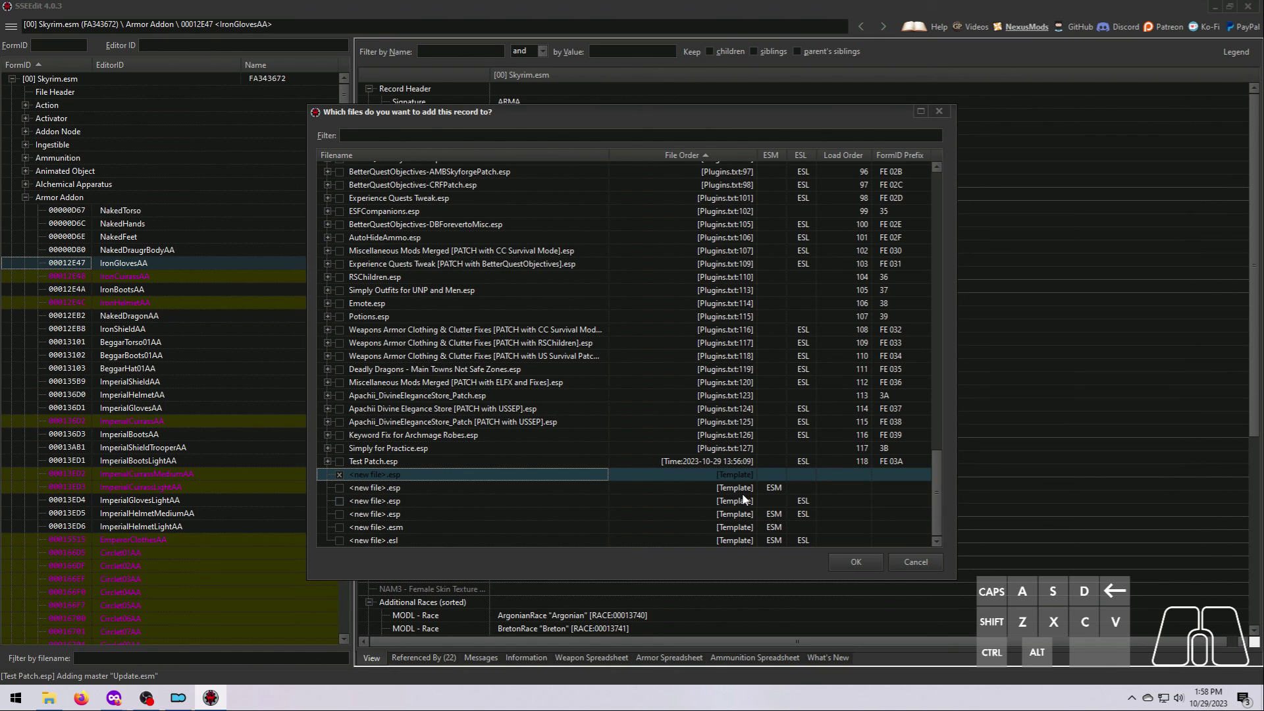
click(856, 557)
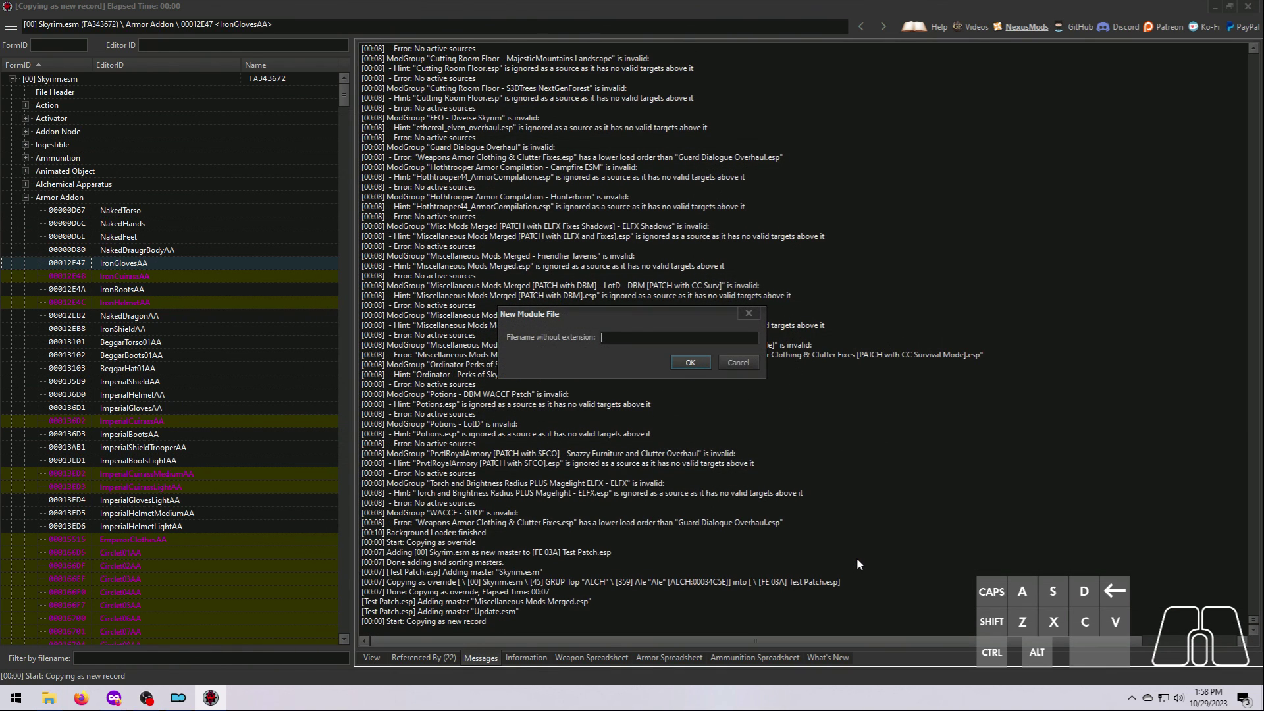
text(Test )
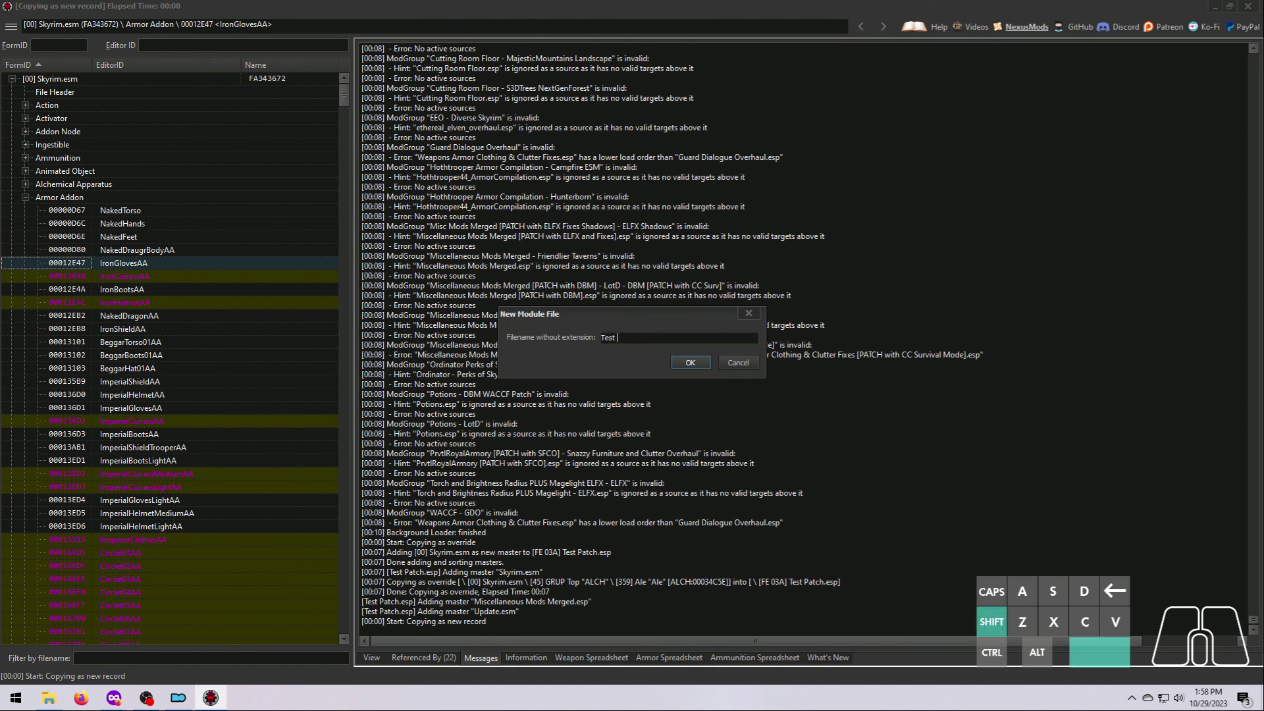
text(New Mod)
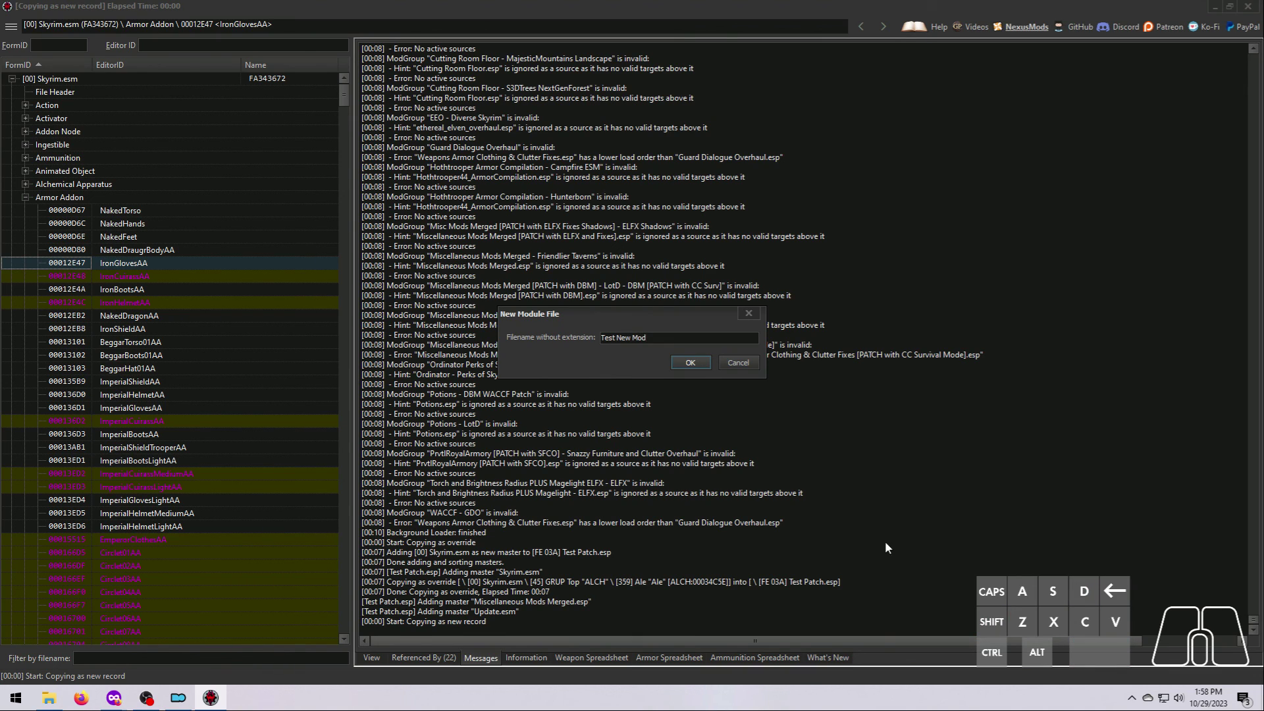
click(690, 366)
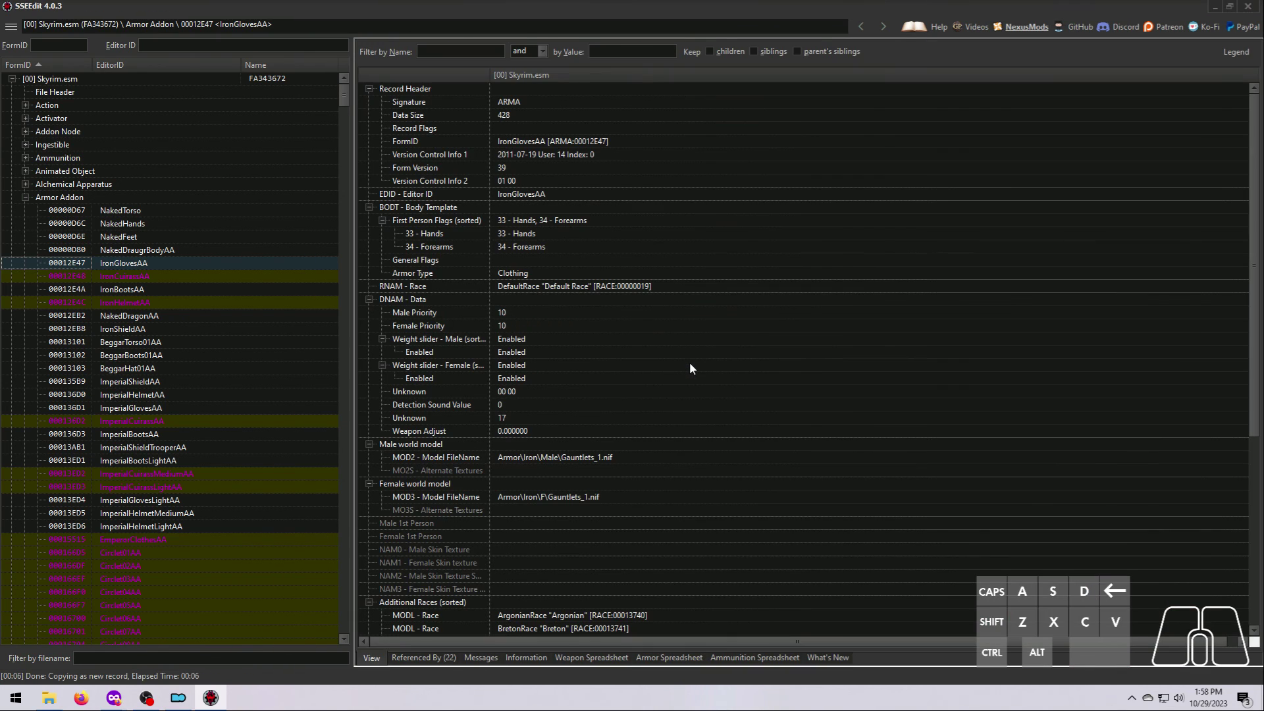
- Copy Skyrim.esm's ArmorIronGauntlets armor as a new record with the EditorID TestNewGauntlets into Test New Mod.esp
click(25, 197)
click(25, 210)
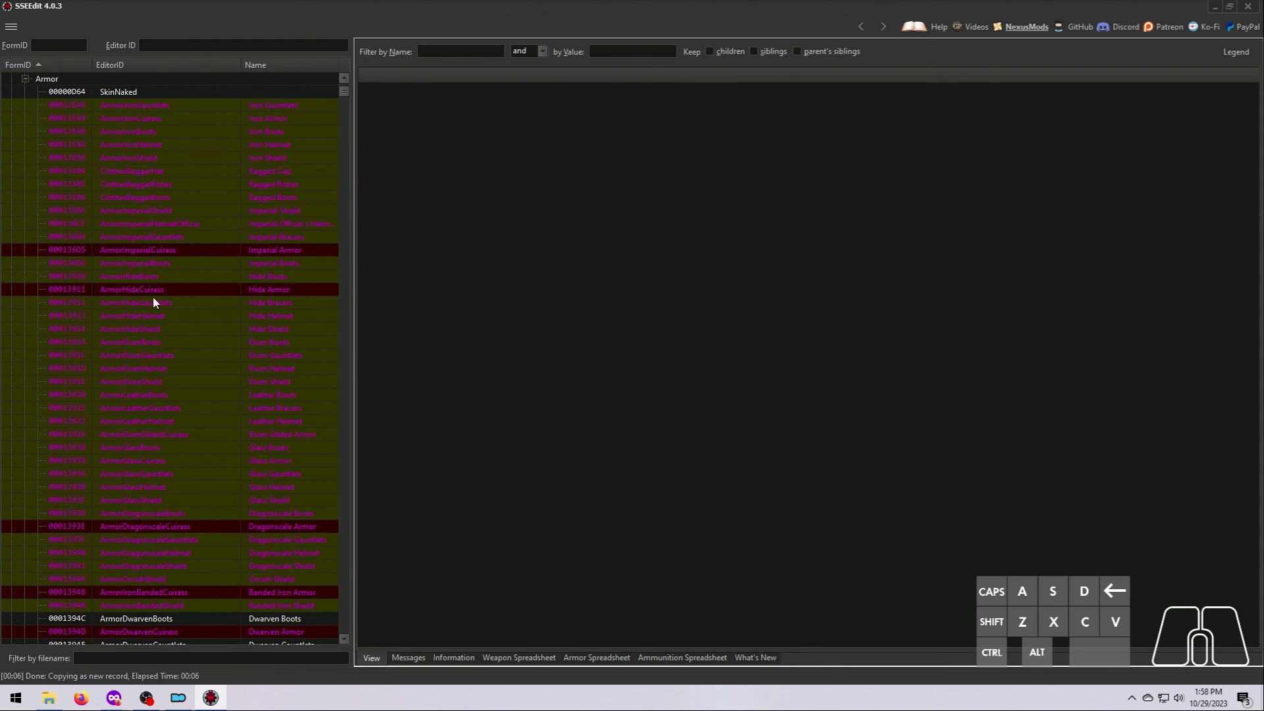
scroll(164, 302, up, 2)
click(273, 185)
right_click(274, 184)
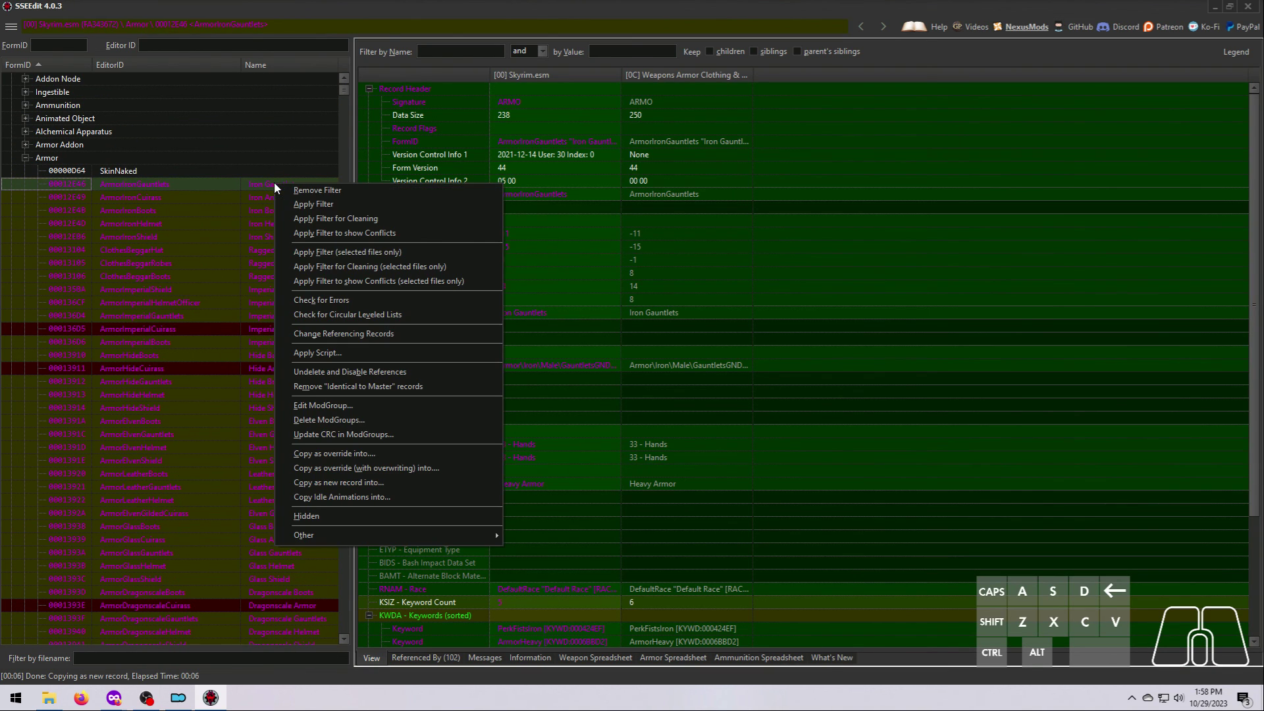
click(348, 489)
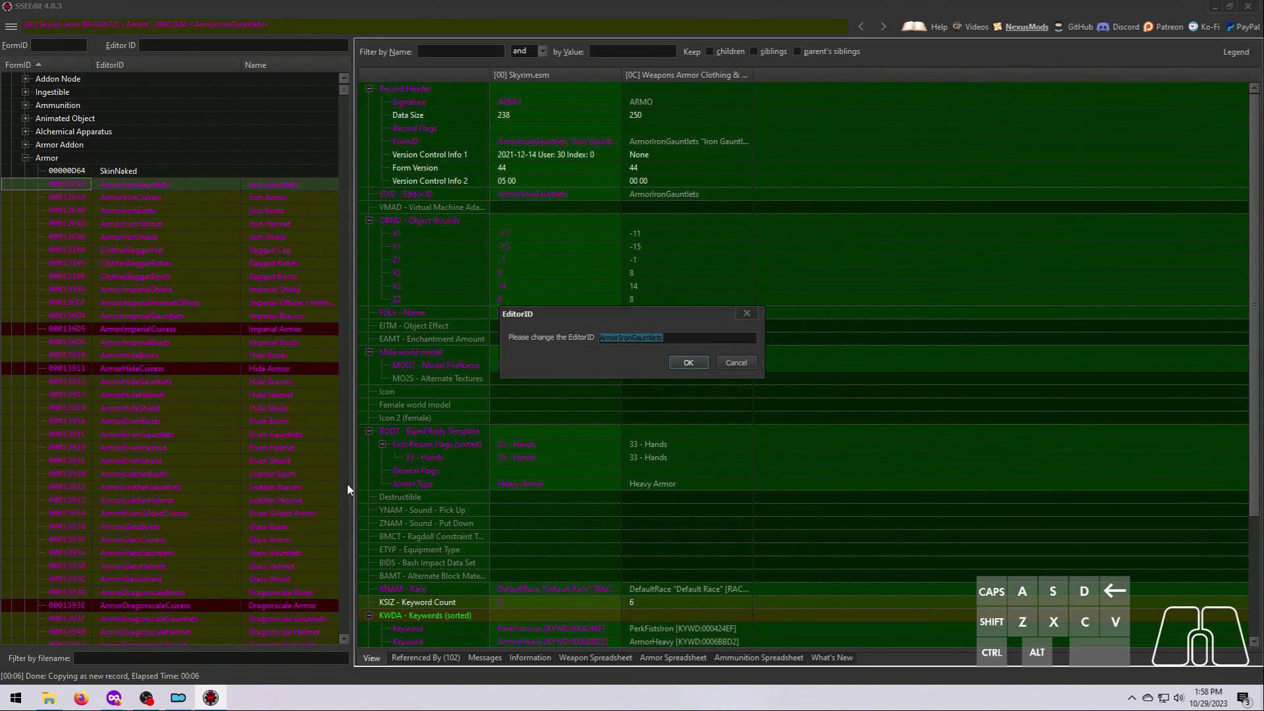
drag(623, 337, 555, 339)
text(TestNew)
key(Delete)
key(Delete)
key(Delete)
key(Delete)
key(Delete)
text(G)
click(686, 360)
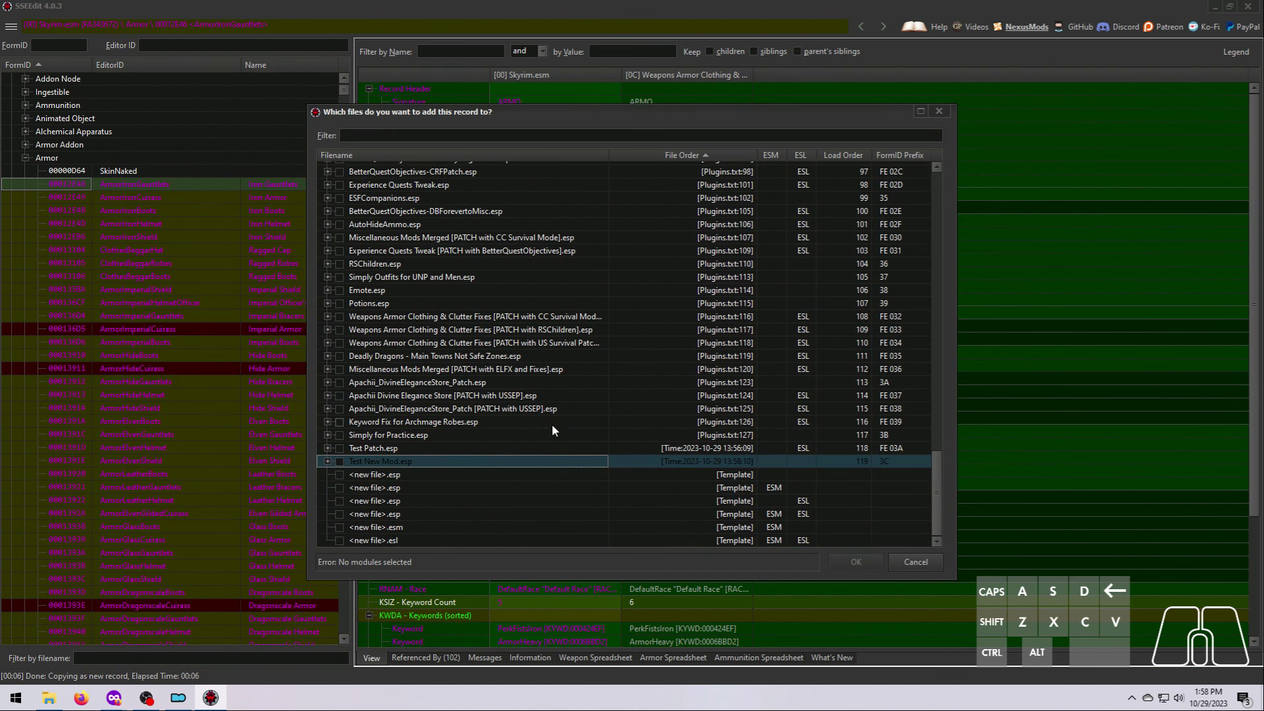
click(340, 461)
click(838, 560)
- Expand Test New Mod.esp and its Armor Addon and Armor categories to show the copied records
drag(343, 91, 371, 630)
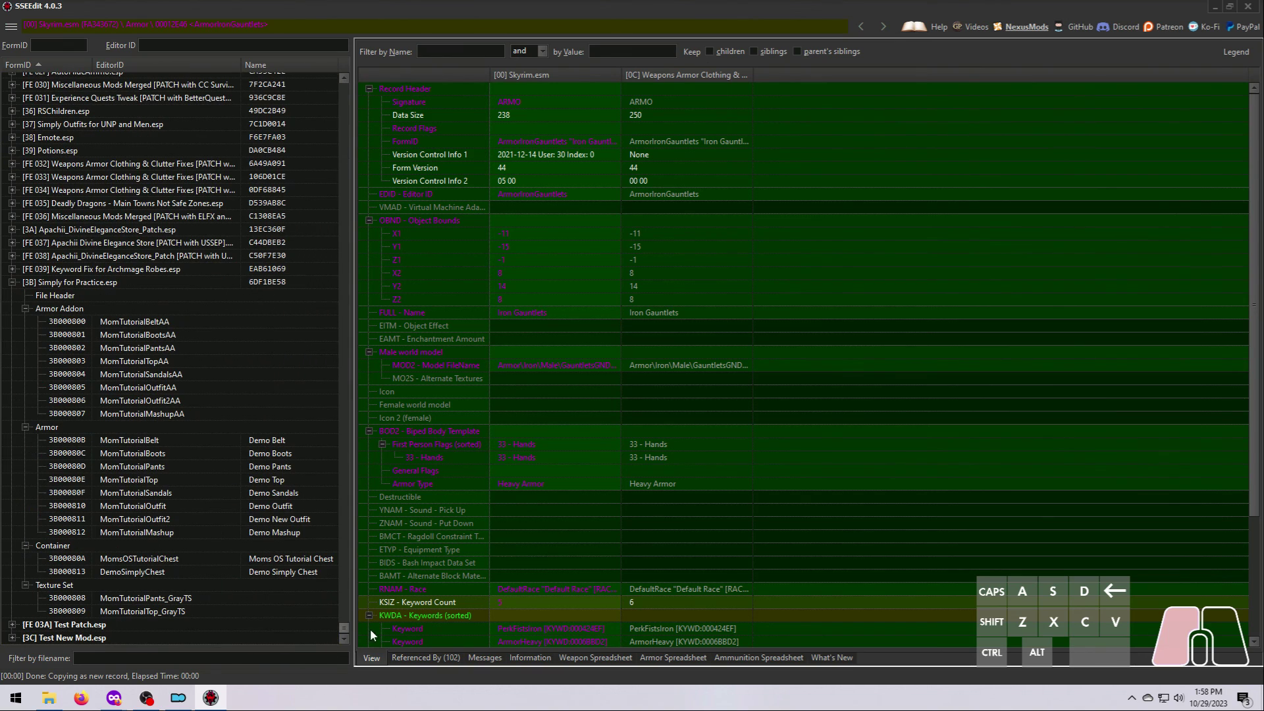
double_click(73, 637)
double_click(52, 627)
double_click(48, 637)
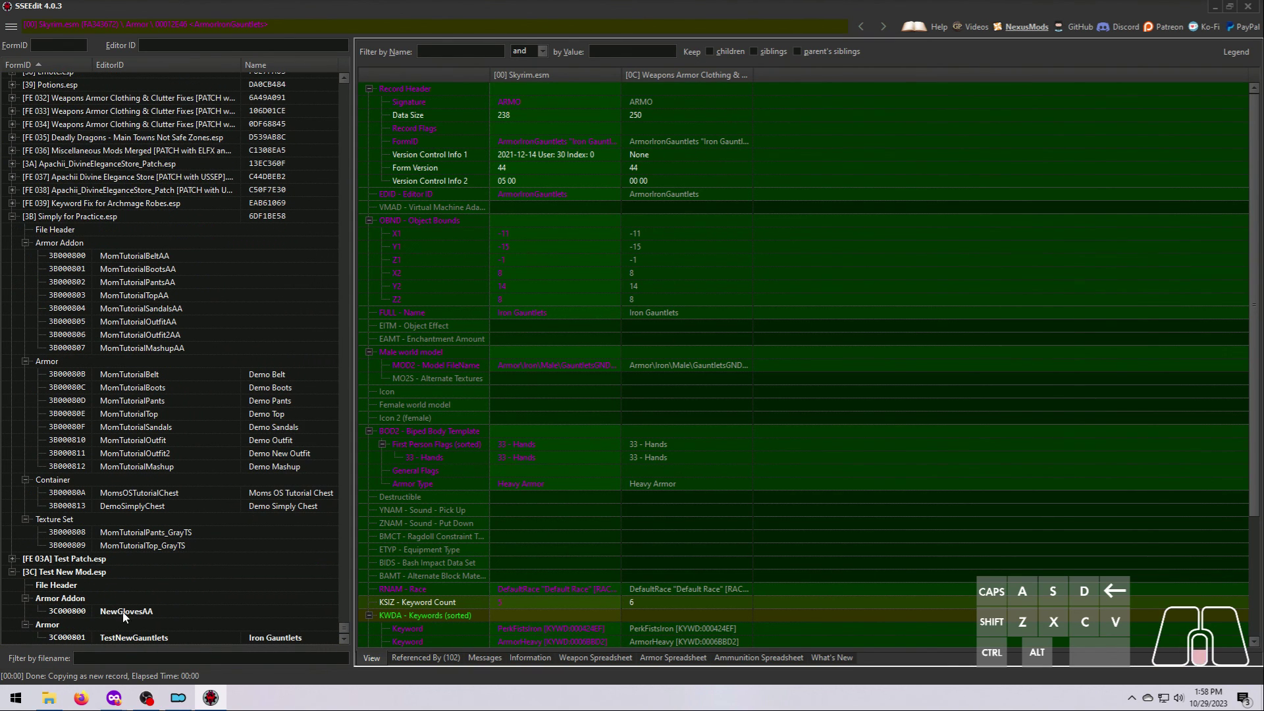